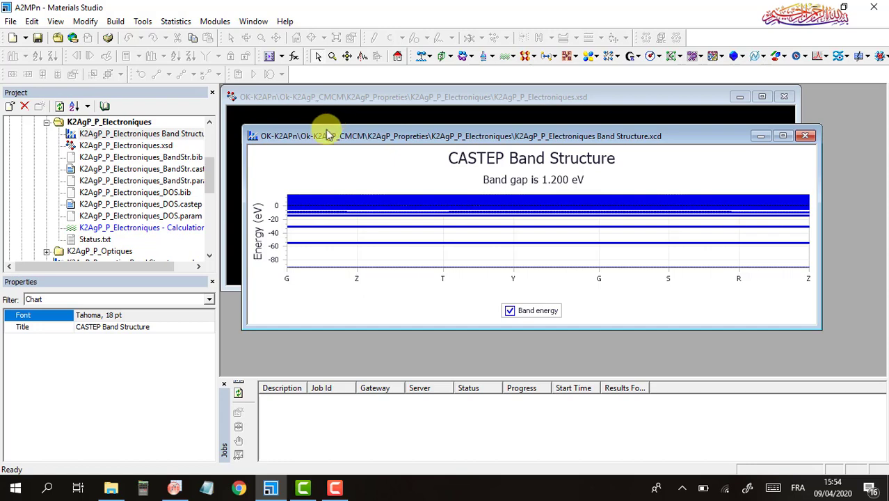
Export the band structure chart to the desktop (Bureau) as the comma-separated file "K2AgP_P_Electroniques Band Structure.csv", replacing the existing file.
{"action": "left_click_drag", "start_coordinate": [323, 136], "coordinate": [337, 141]}
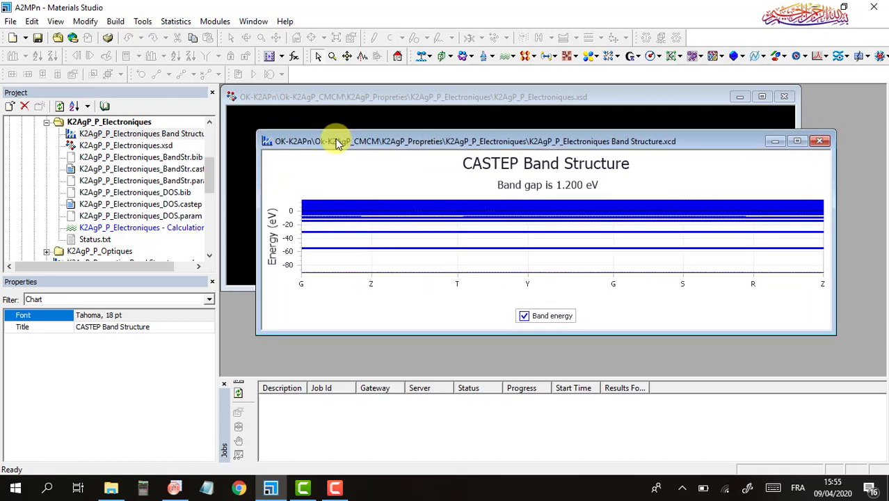
{"action": "left_click", "coordinate": [10, 21]}
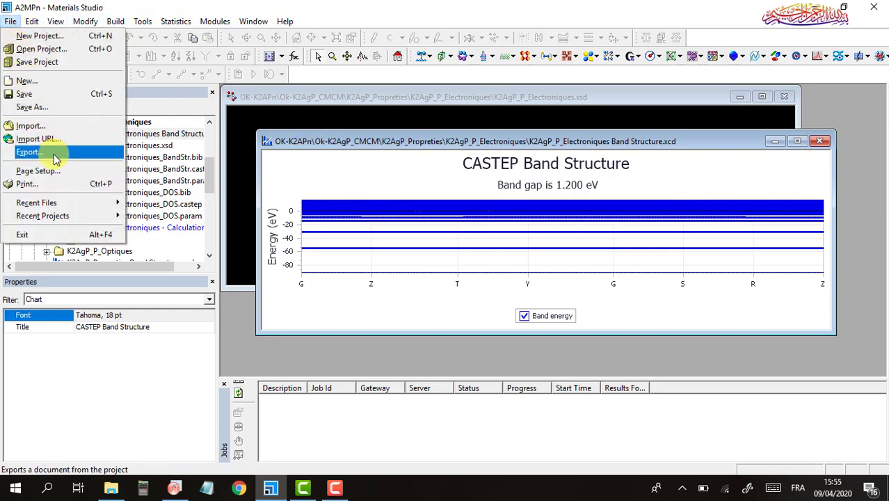
{"action": "left_click", "coordinate": [56, 154]}
{"action": "left_click", "coordinate": [444, 335]}
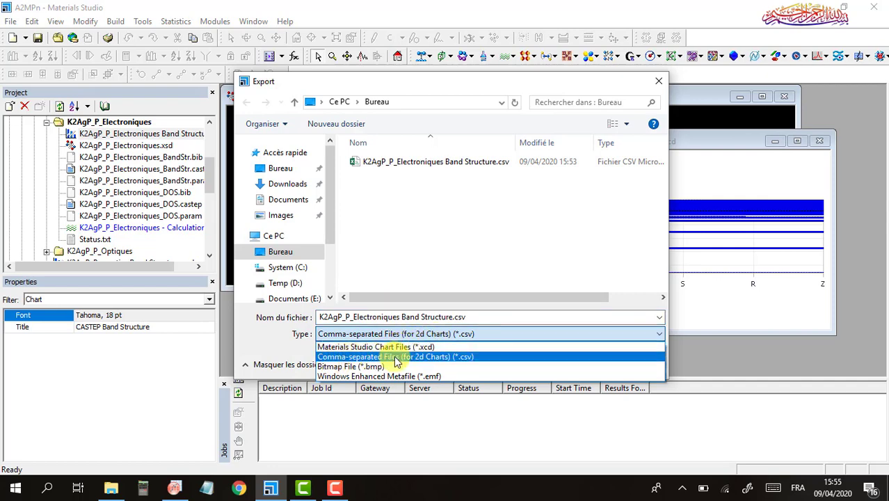
{"action": "left_click", "coordinate": [456, 359]}
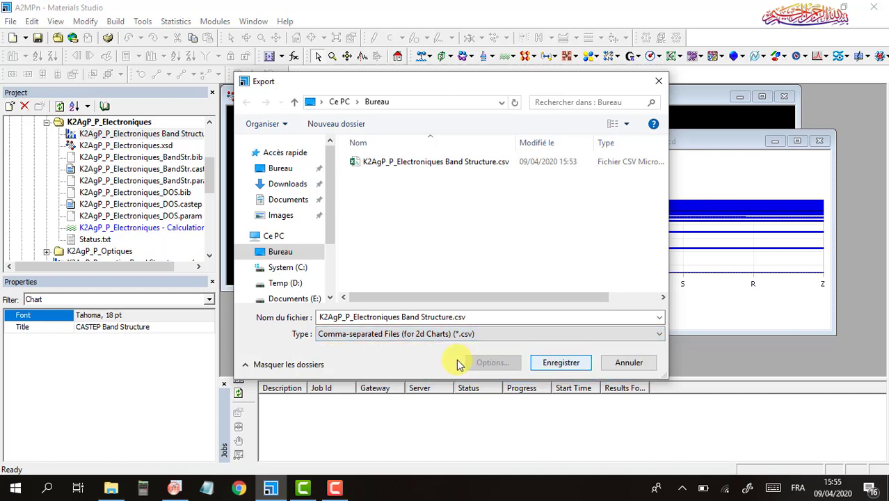
{"action": "left_click", "coordinate": [286, 169]}
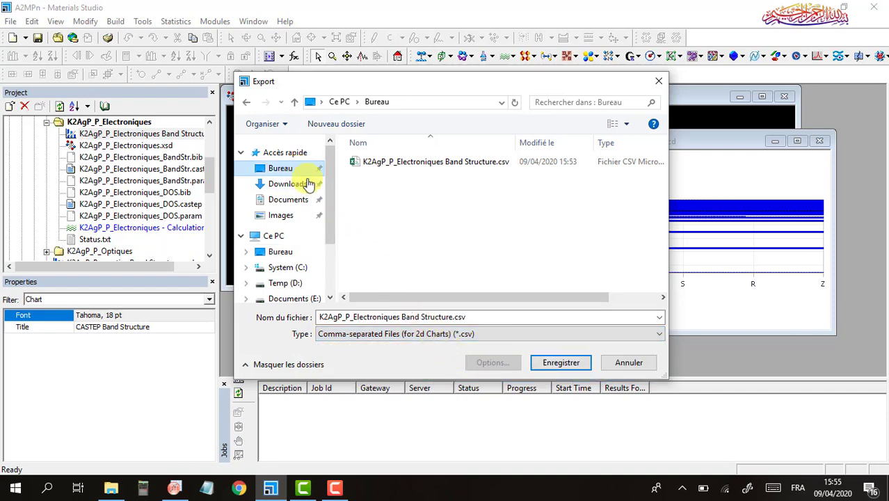
{"action": "left_click", "coordinate": [560, 362]}
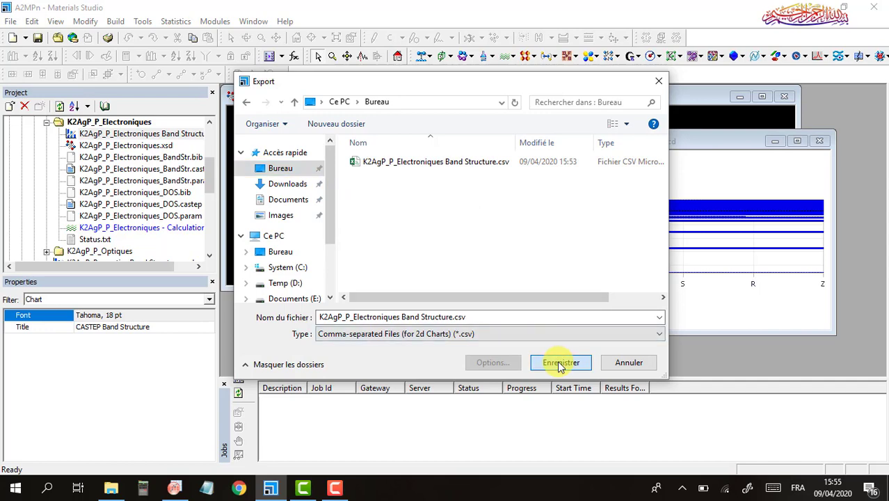
{"action": "left_click", "coordinate": [481, 245]}
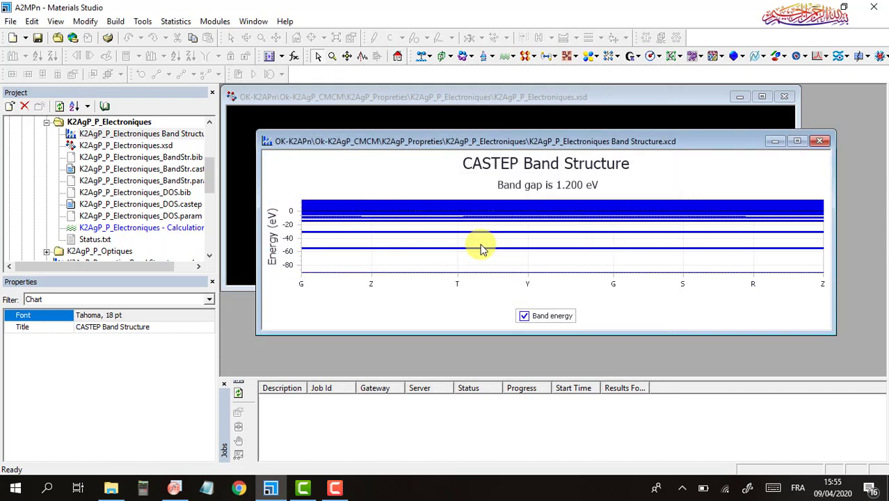
Switch to OriginPro, import the exported band structure CSV from the desktop into the Book1 worksheet, and maximize the workbook.
{"action": "left_click", "coordinate": [875, 9]}
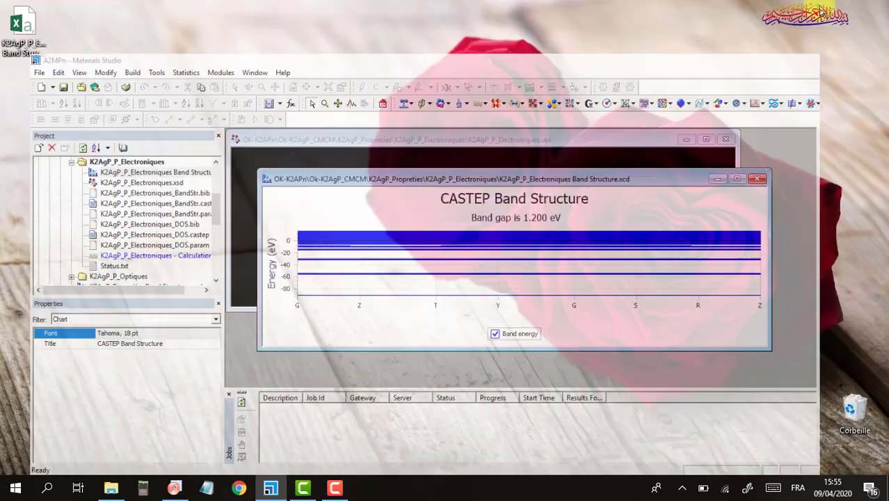
{"action": "left_click", "coordinate": [178, 489]}
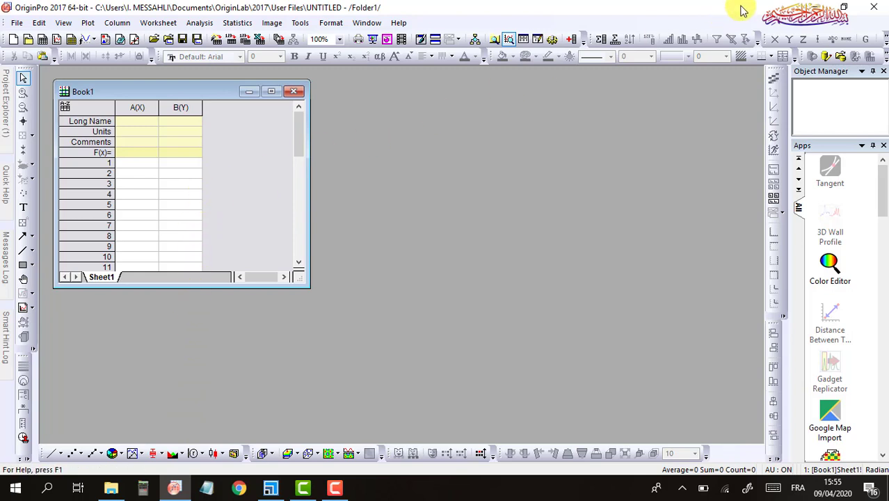
{"action": "left_click", "coordinate": [177, 488]}
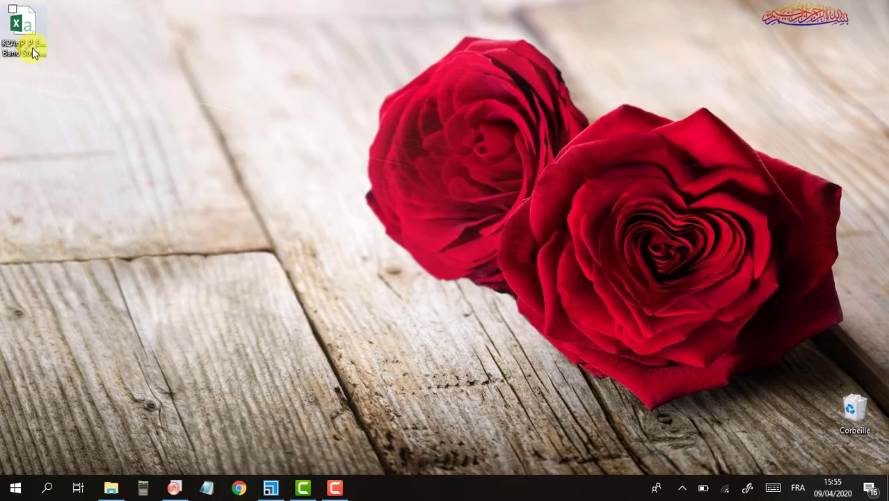
{"action": "left_click_drag", "start_coordinate": [30, 43], "coordinate": [184, 163]}
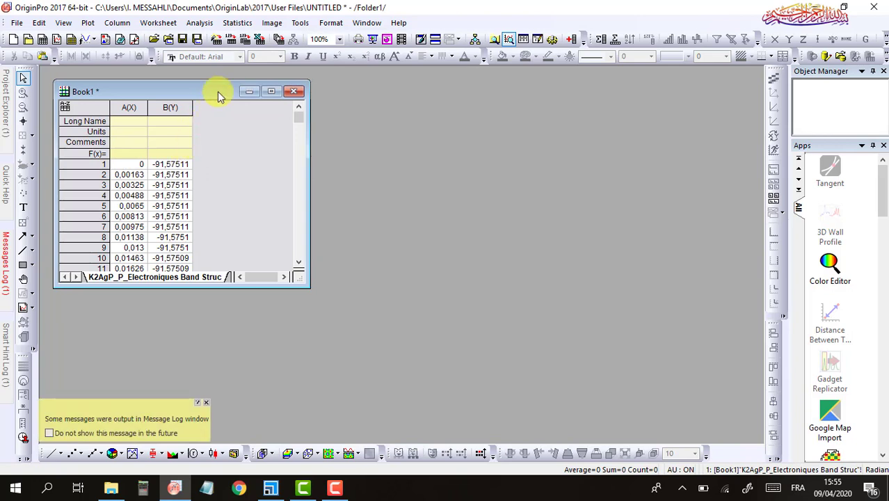
{"action": "double_click", "coordinate": [217, 91]}
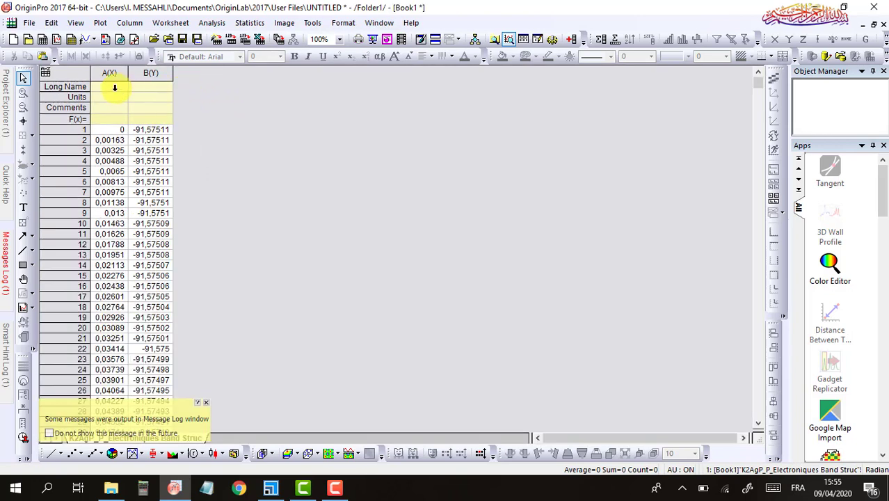
Give column B(Y) the long name "E-EF" and the units "eV".
{"action": "left_click", "coordinate": [154, 90]}
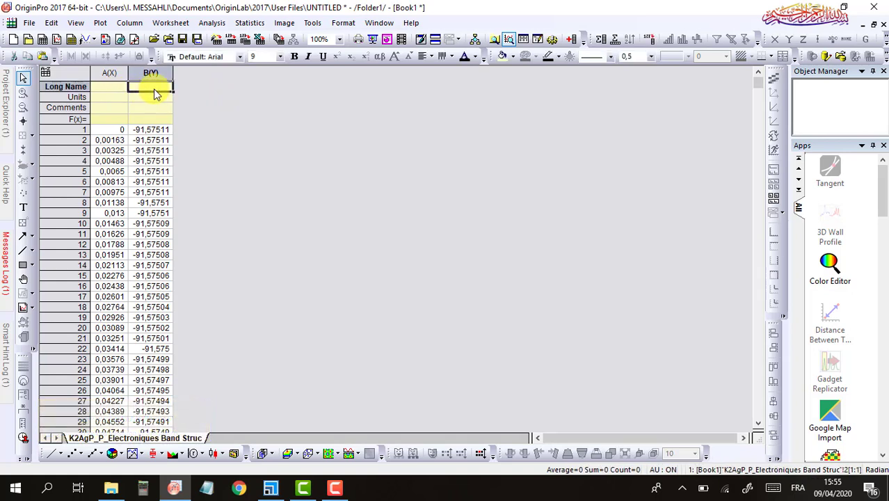
{"action": "type", "text": "E"}
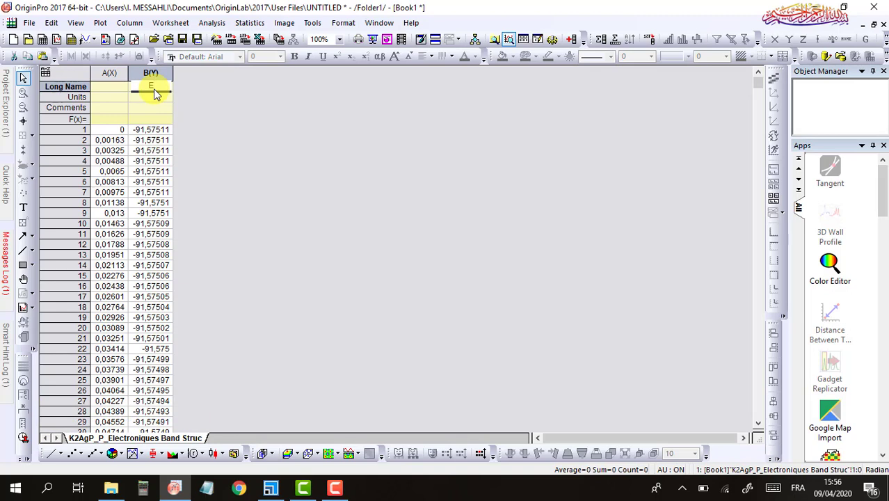
{"action": "type", "text": "-EF"}
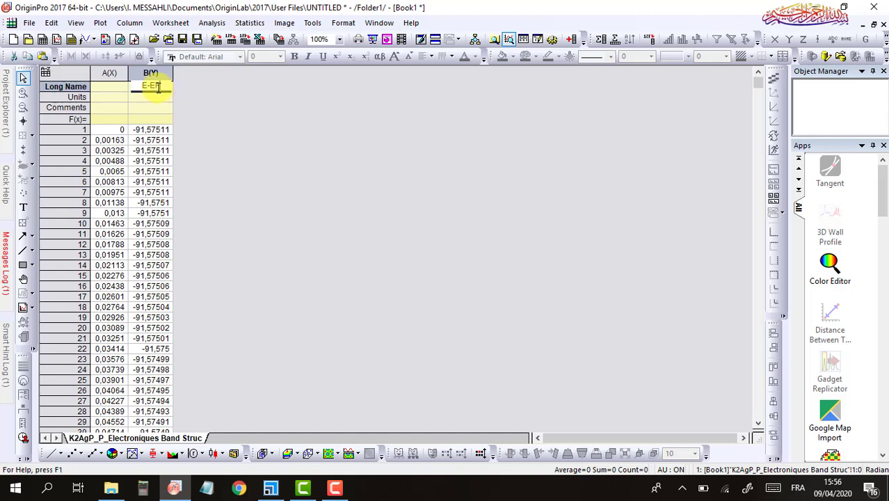
{"action": "left_click_drag", "start_coordinate": [158, 87], "coordinate": [157, 90]}
{"action": "left_click", "coordinate": [201, 110]}
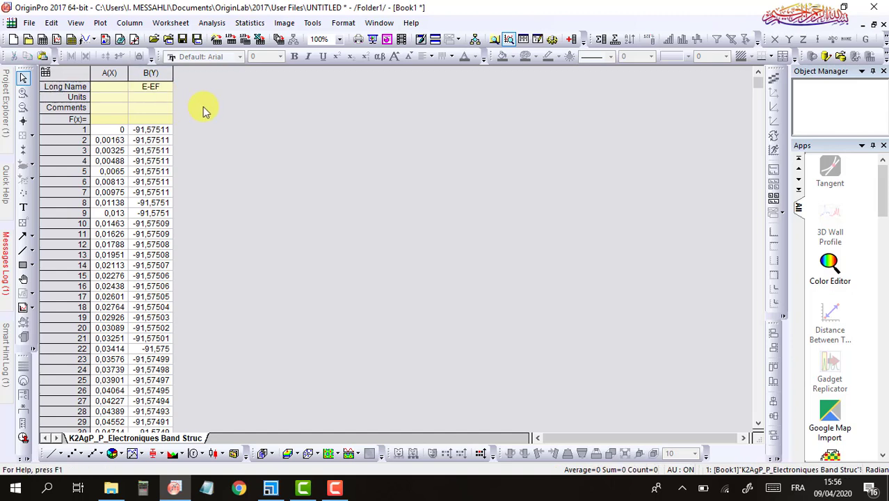
{"action": "left_click", "coordinate": [158, 105]}
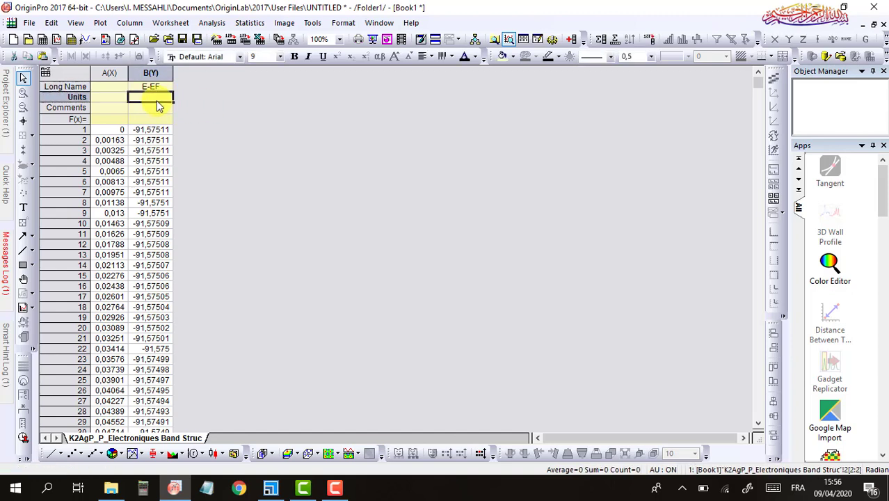
{"action": "type", "text": "eV"}
{"action": "left_click", "coordinate": [212, 139]}
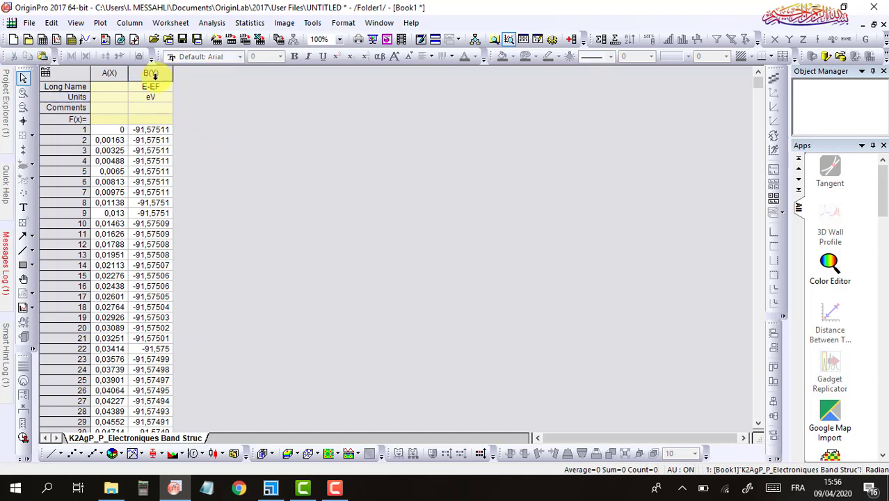
Plot columns A(X) and B(Y) of the band structure worksheet as a line graph.
{"action": "left_click_drag", "start_coordinate": [151, 74], "coordinate": [109, 79]}
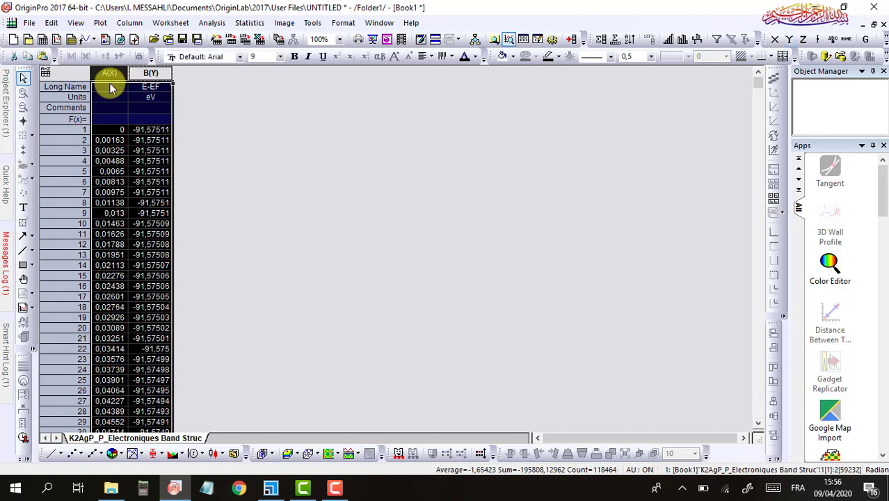
{"action": "left_click", "coordinate": [50, 454]}
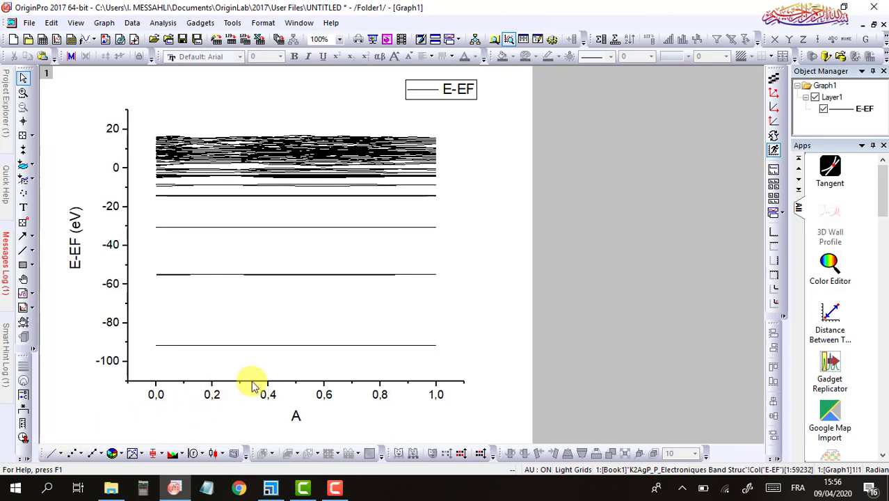
Set the graph's horizontal axis scale to run from 0 to 1.
{"action": "double_click", "coordinate": [406, 365]}
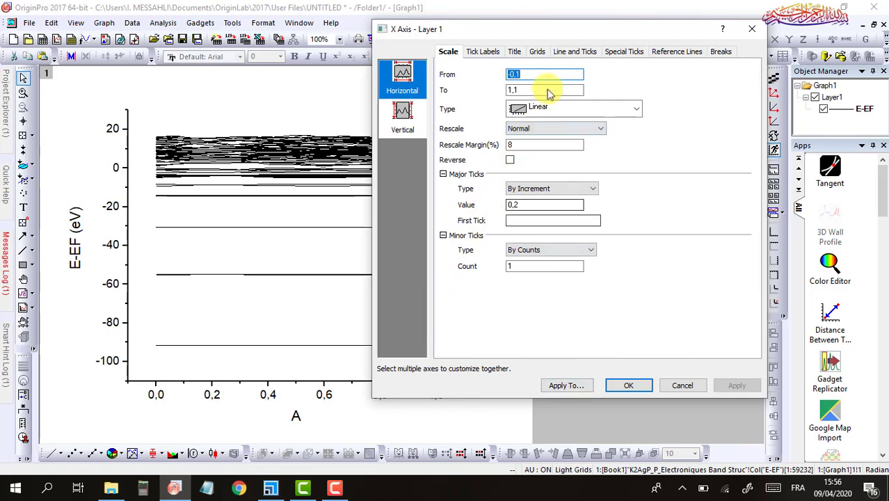
{"action": "type", "text": "0"}
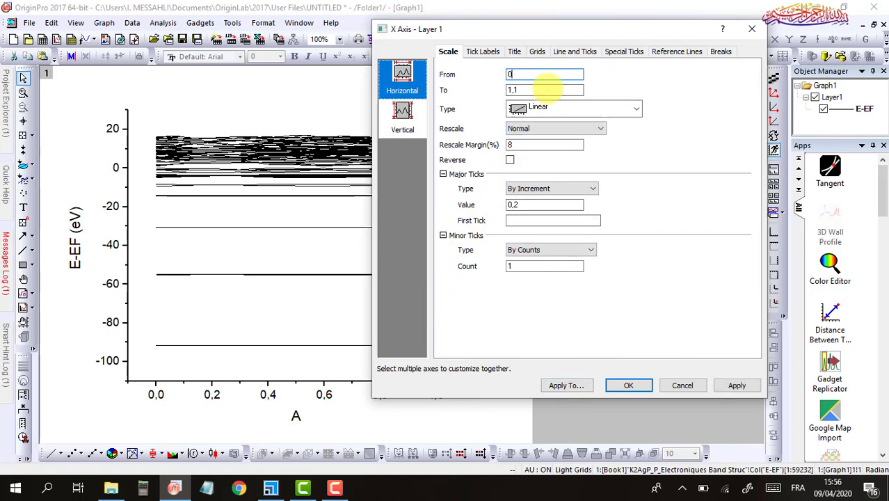
{"action": "key", "text": "Tab"}
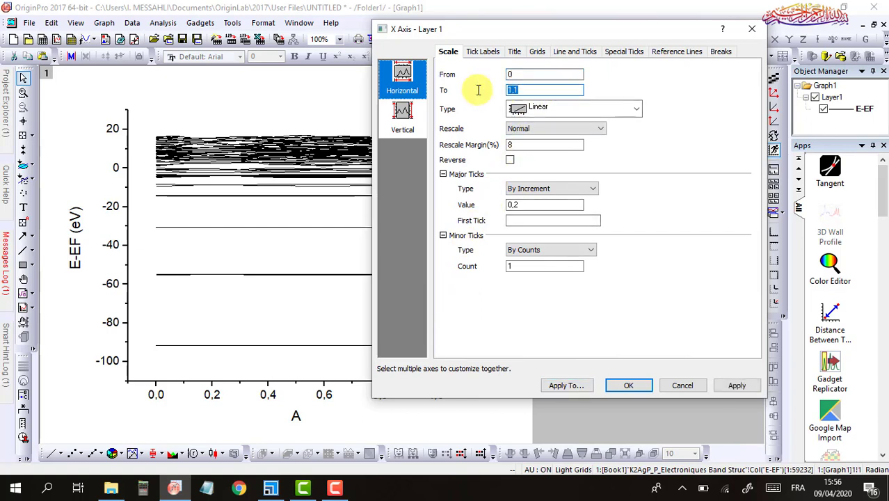
{"action": "type", "text": "1"}
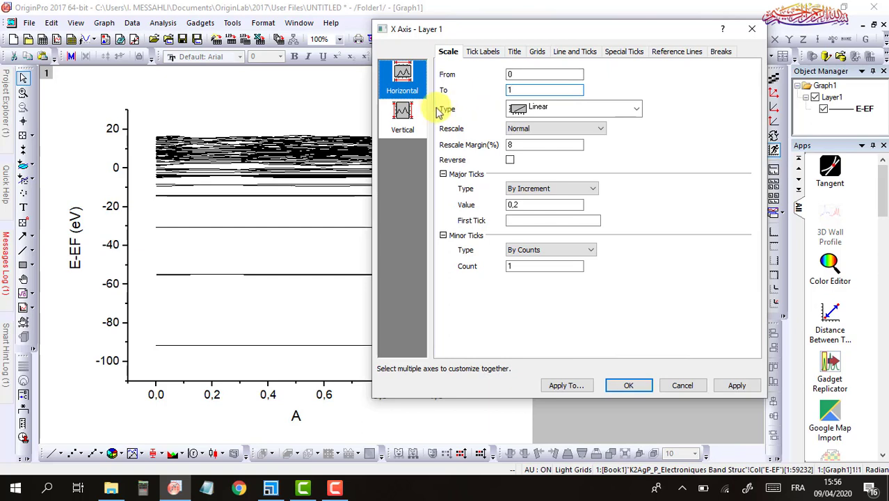
{"action": "left_click", "coordinate": [414, 123]}
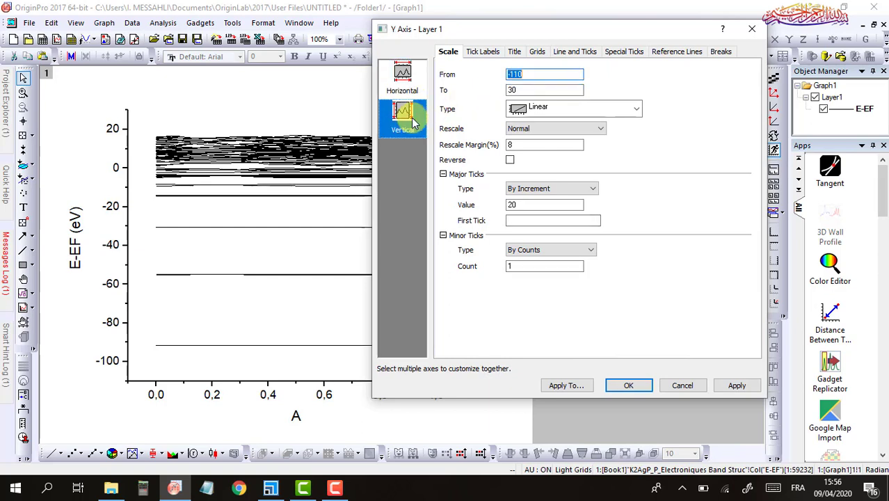
{"action": "left_click", "coordinate": [530, 77]}
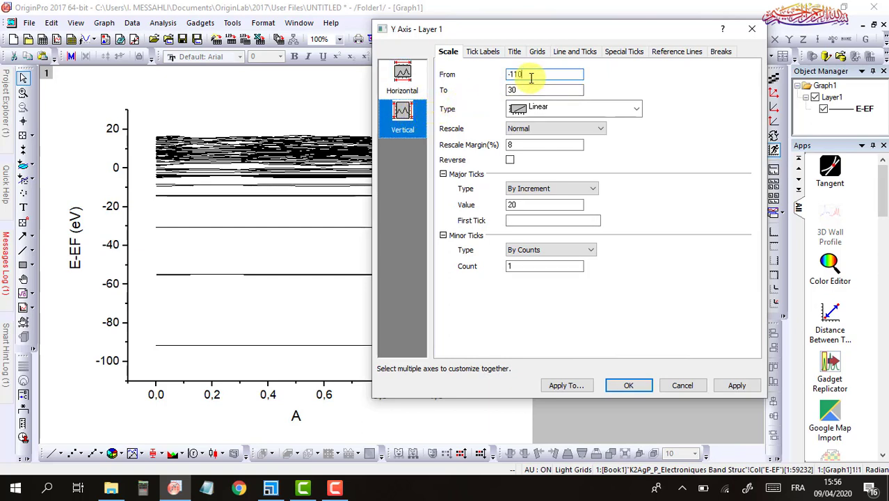
{"action": "left_click", "coordinate": [633, 384]}
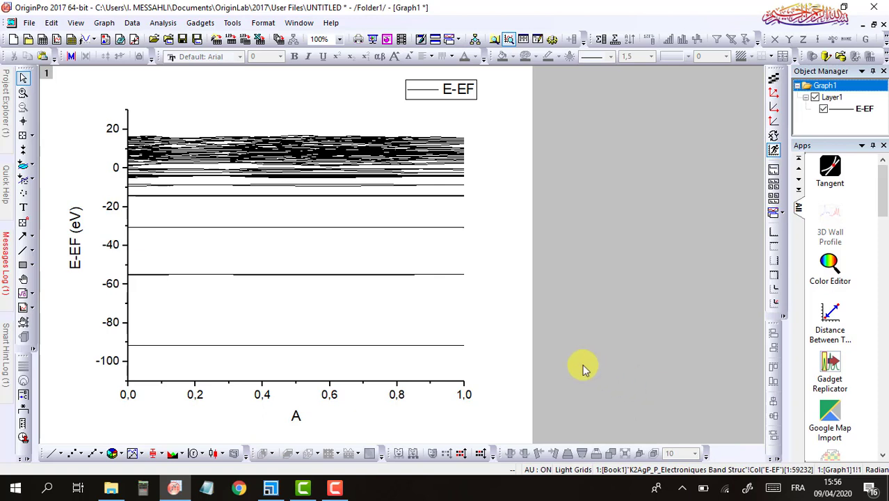
Set the graph's vertical axis scale from -15 to 10 with a major tick increment of 5.
{"action": "double_click", "coordinate": [128, 207]}
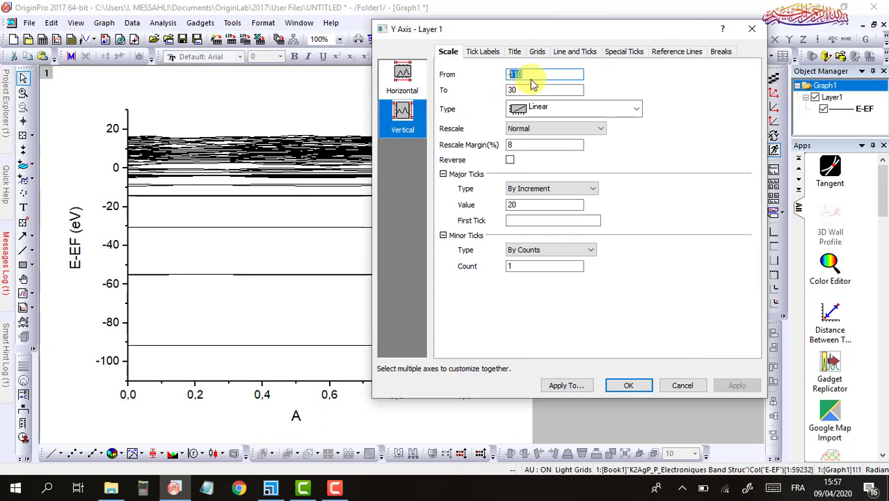
{"action": "type", "text": "-15"}
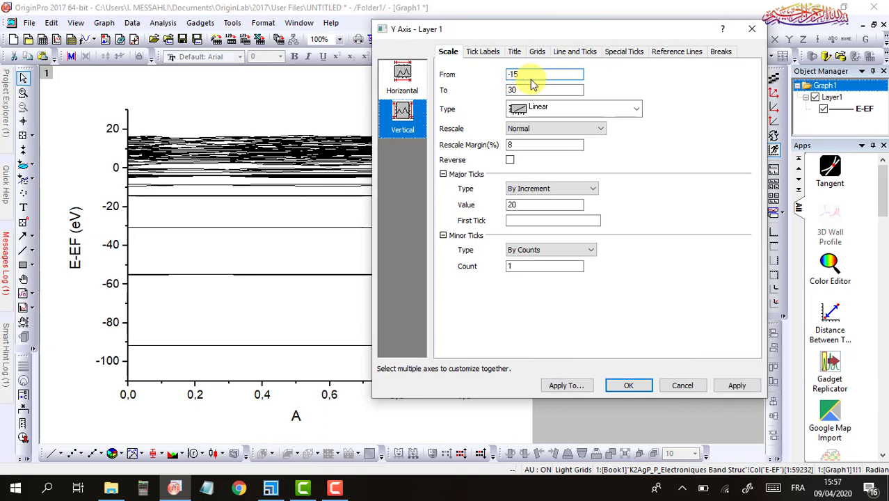
{"action": "double_click", "coordinate": [515, 90]}
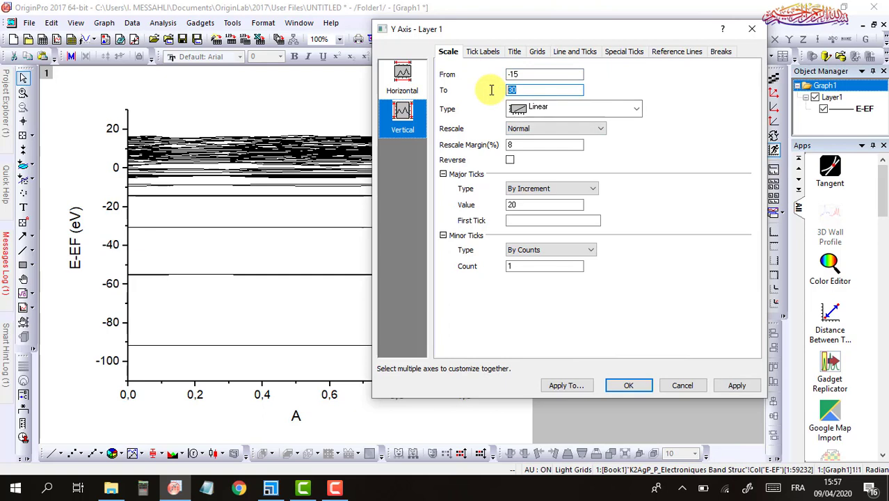
{"action": "type", "text": "10"}
{"action": "double_click", "coordinate": [534, 206]}
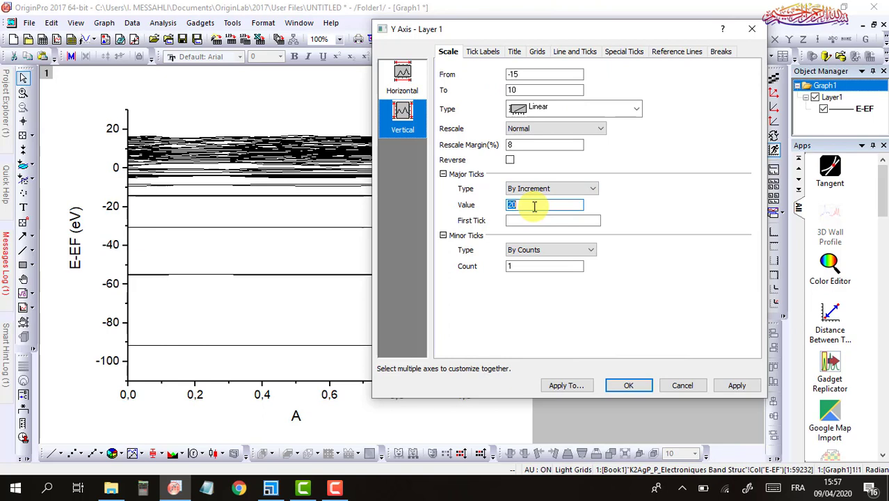
{"action": "type", "text": "5"}
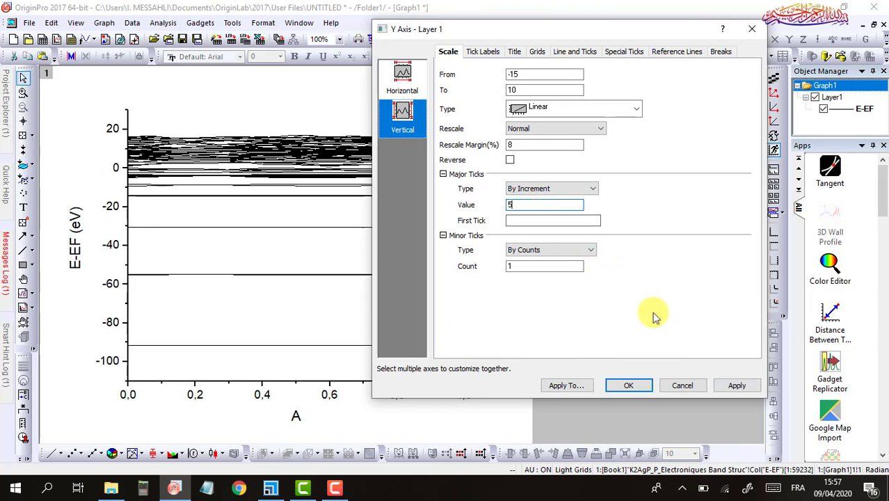
{"action": "left_click", "coordinate": [736, 387]}
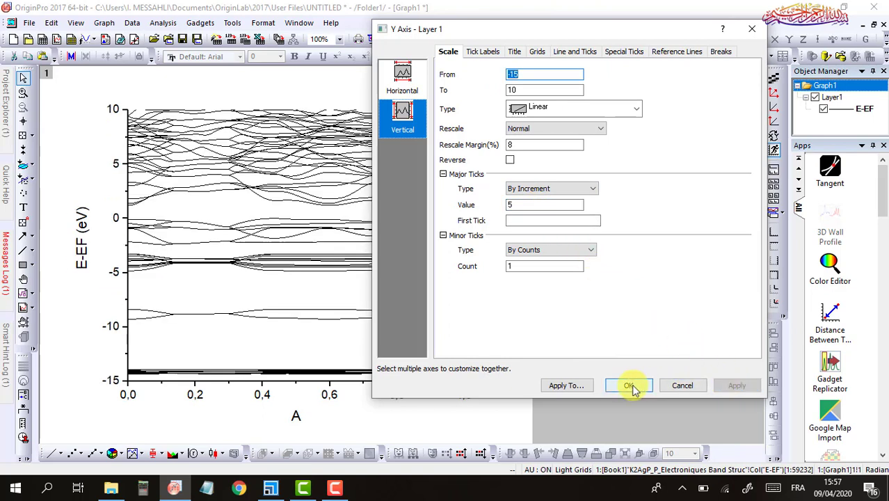
{"action": "left_click", "coordinate": [631, 386]}
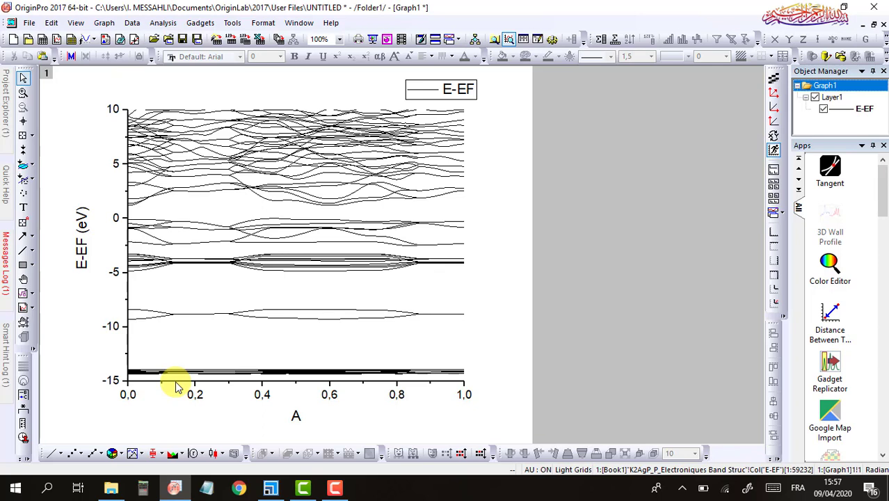
Show the graph's top axis line with both major and minor tick styles set to None.
{"action": "double_click", "coordinate": [427, 381]}
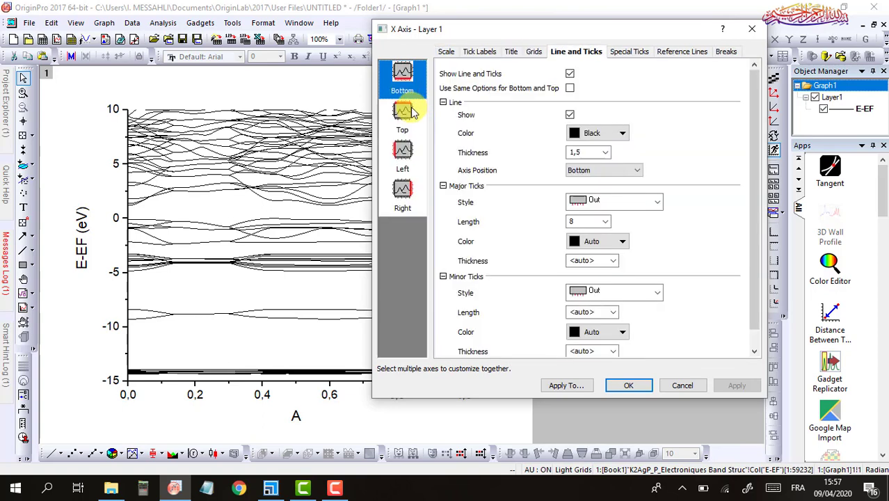
{"action": "left_click", "coordinate": [413, 112]}
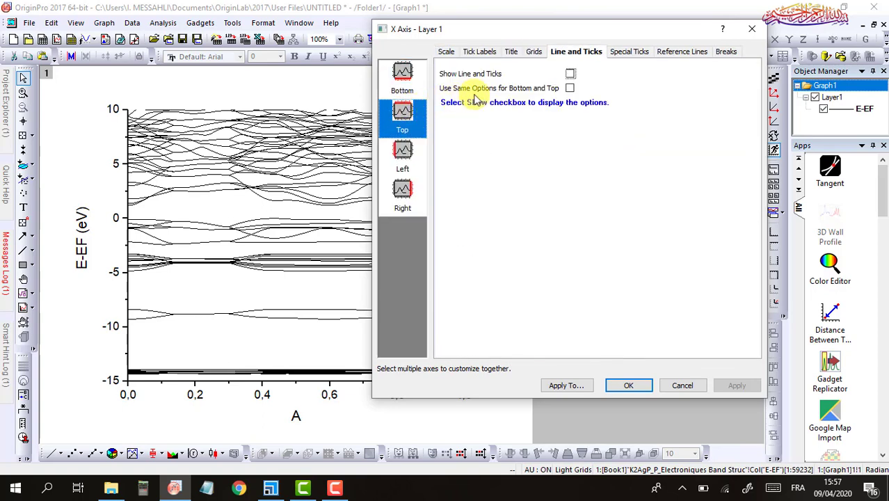
{"action": "left_click", "coordinate": [571, 74]}
{"action": "left_click", "coordinate": [571, 74]}
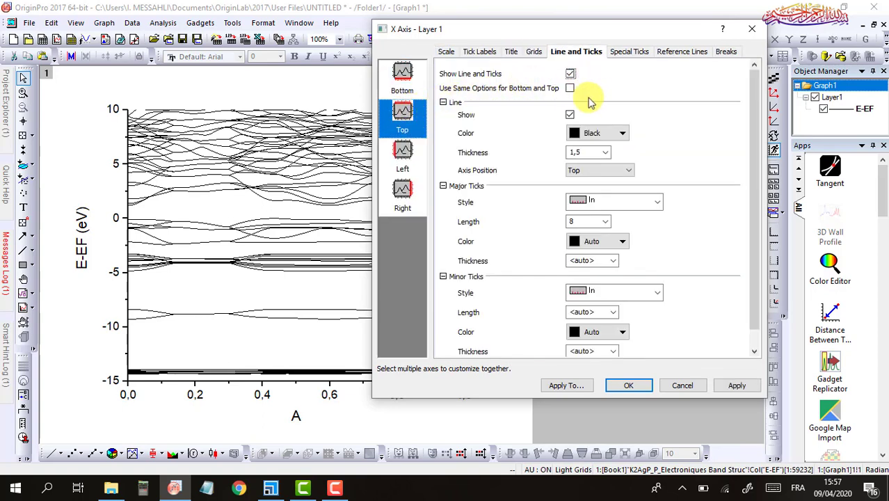
{"action": "left_click", "coordinate": [635, 211]}
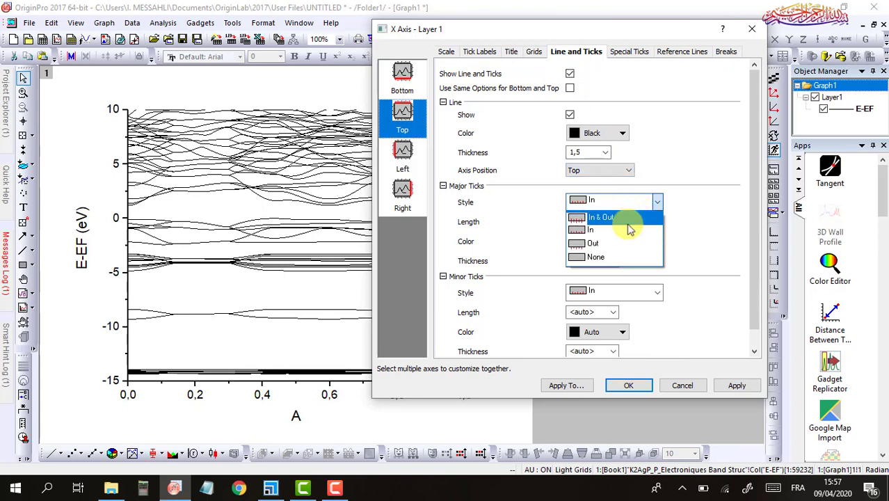
{"action": "left_click", "coordinate": [611, 259]}
{"action": "left_click", "coordinate": [623, 293]}
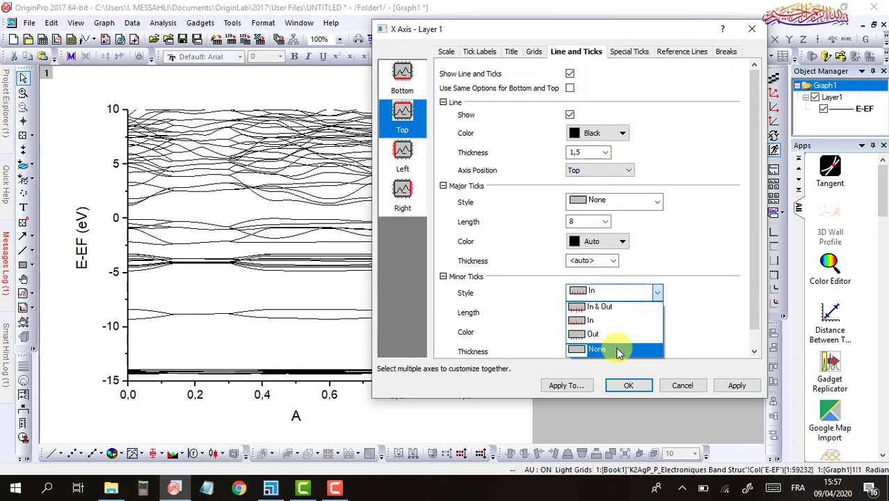
{"action": "left_click", "coordinate": [620, 345]}
Show the graph's right axis line with major and minor tick styles set to None, and apply the frame changes.
{"action": "left_click", "coordinate": [408, 201]}
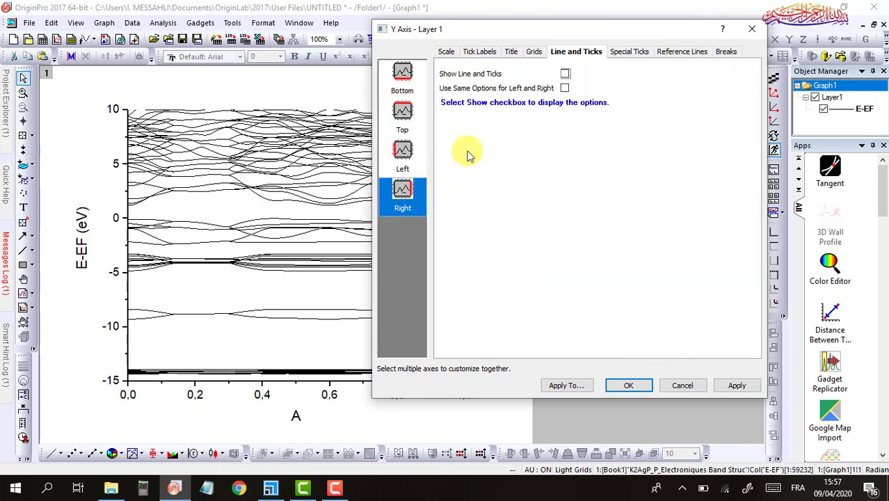
{"action": "left_click", "coordinate": [565, 75]}
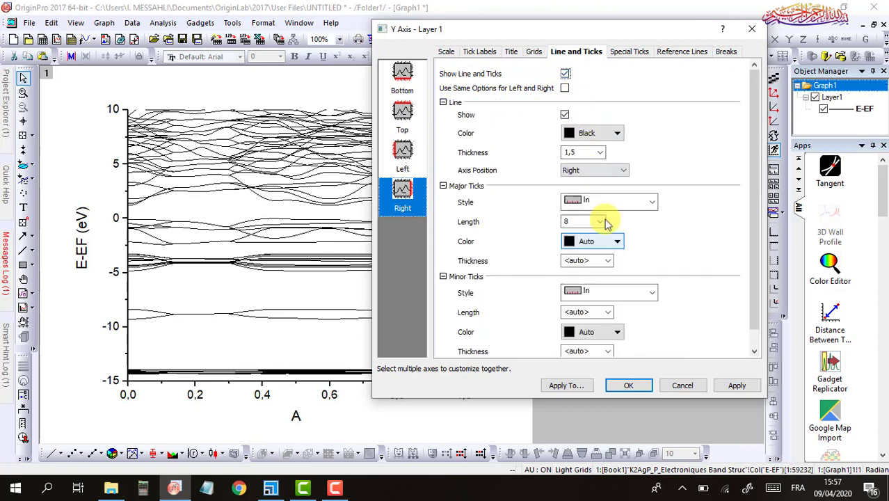
{"action": "left_click", "coordinate": [626, 293]}
{"action": "left_click", "coordinate": [620, 349]}
{"action": "left_click", "coordinate": [619, 202]}
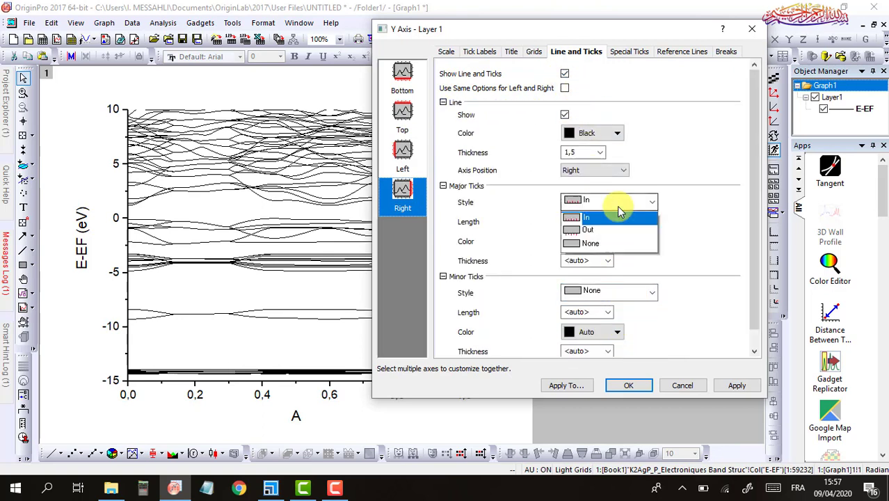
{"action": "left_click", "coordinate": [619, 258]}
{"action": "left_click", "coordinate": [737, 385]}
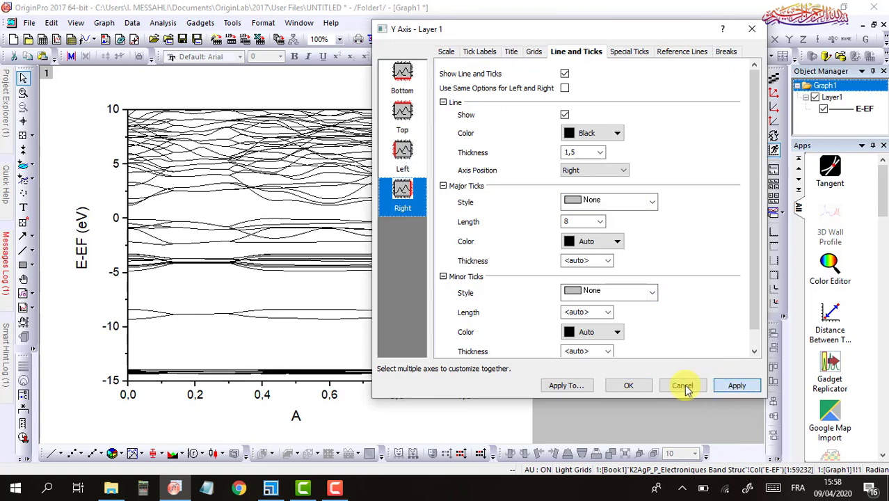
{"action": "left_click", "coordinate": [621, 386]}
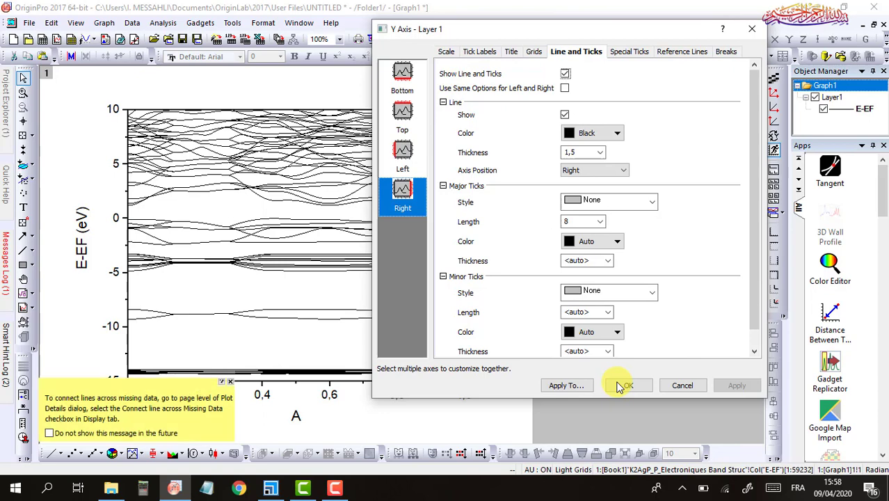
{"action": "left_click", "coordinate": [230, 384]}
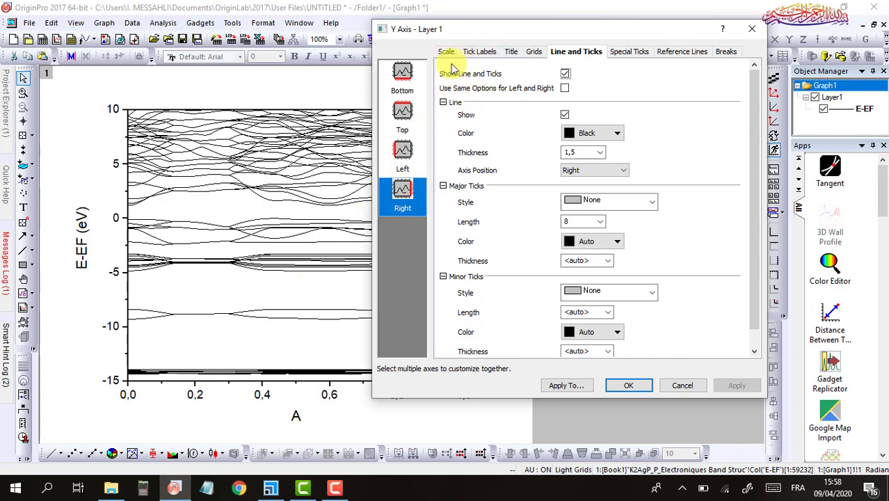
Hide the tick labels of the bottom axis.
{"action": "left_click", "coordinate": [404, 75]}
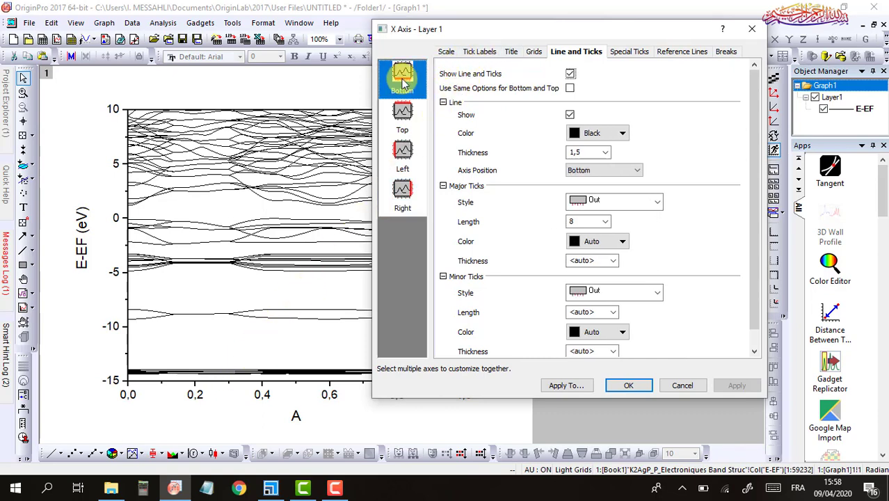
{"action": "left_click", "coordinate": [488, 53]}
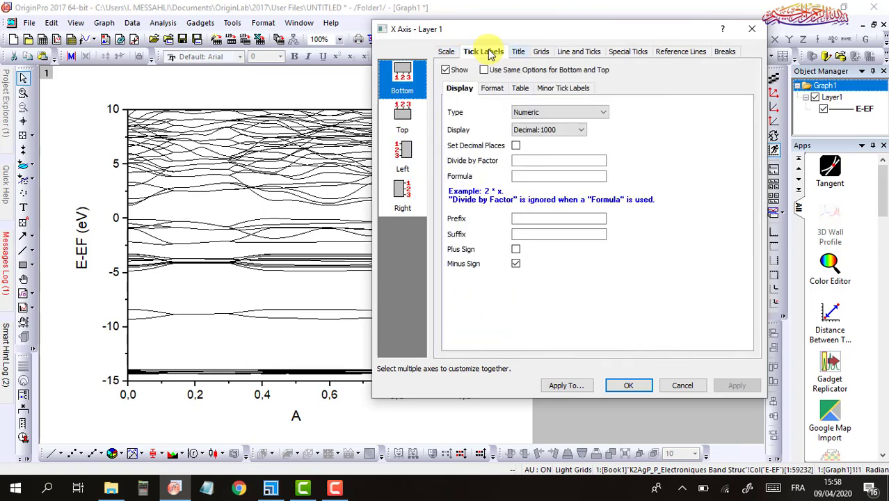
{"action": "left_click", "coordinate": [445, 69]}
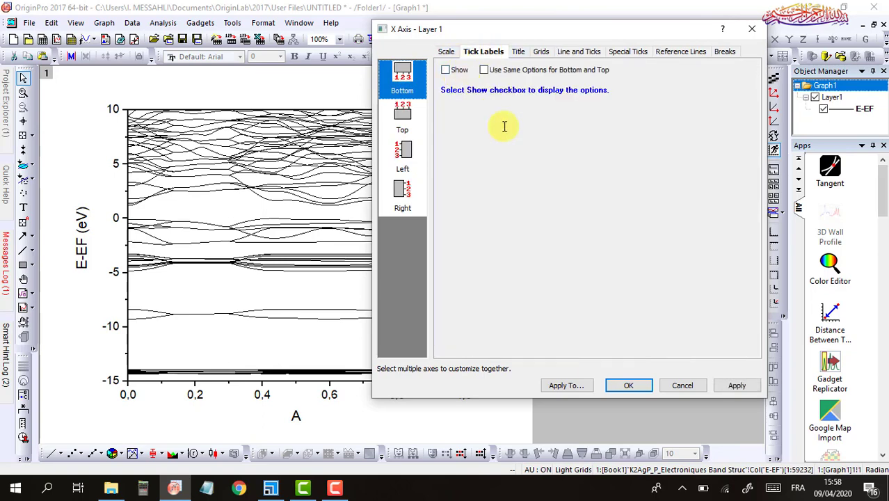
{"action": "left_click", "coordinate": [732, 389]}
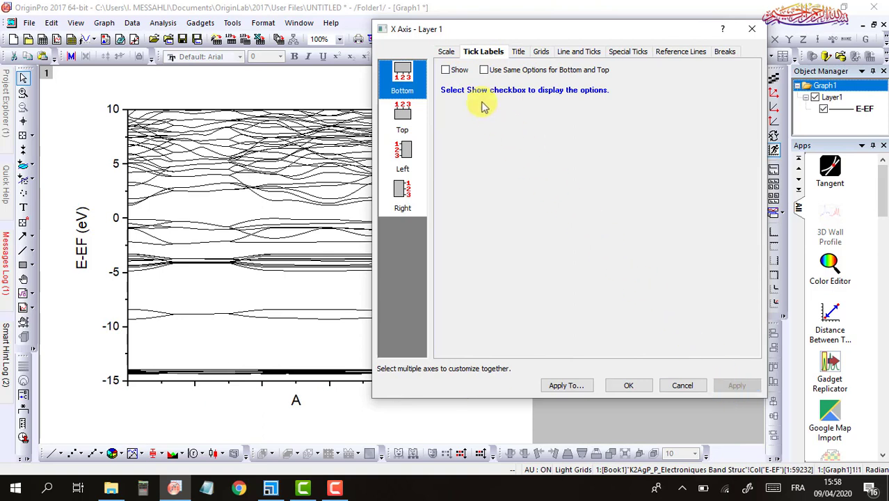
Hide the title of the bottom axis.
{"action": "left_click", "coordinate": [445, 53]}
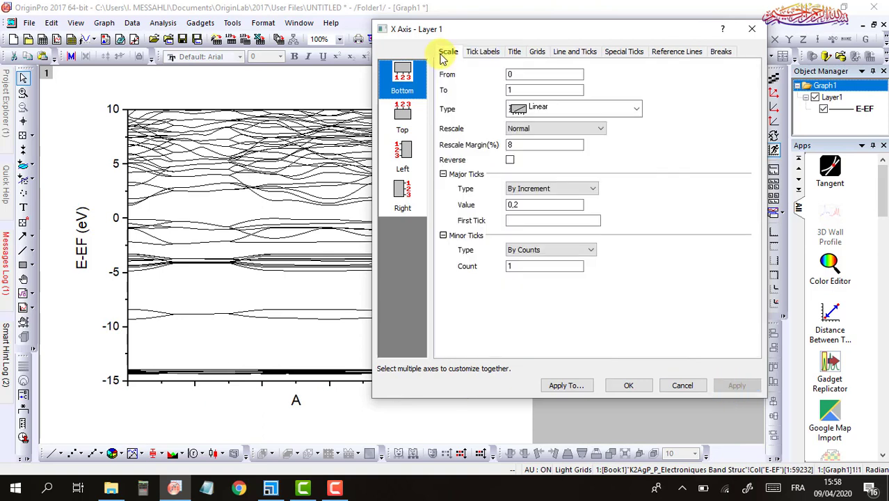
{"action": "left_click", "coordinate": [483, 52]}
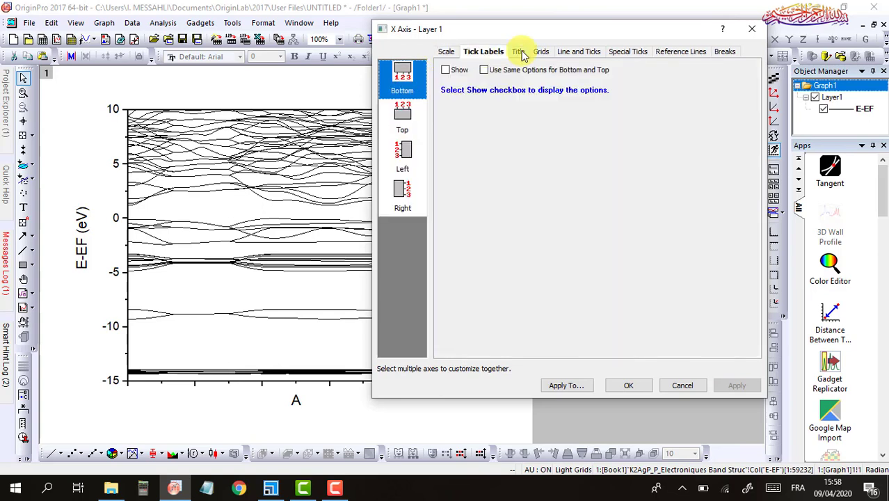
{"action": "left_click", "coordinate": [519, 52]}
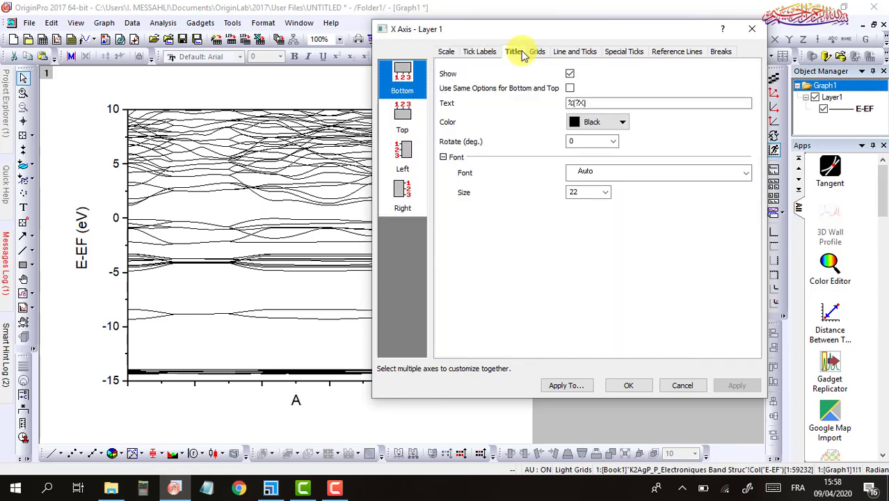
{"action": "left_click", "coordinate": [568, 74]}
{"action": "left_click", "coordinate": [739, 385]}
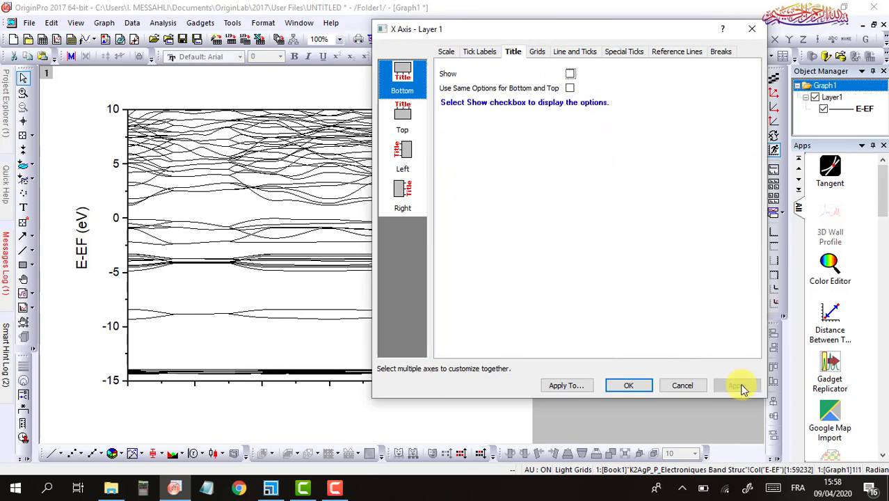
Set the bottom axis's major and minor tick styles to None and close the axis settings.
{"action": "left_click", "coordinate": [541, 53]}
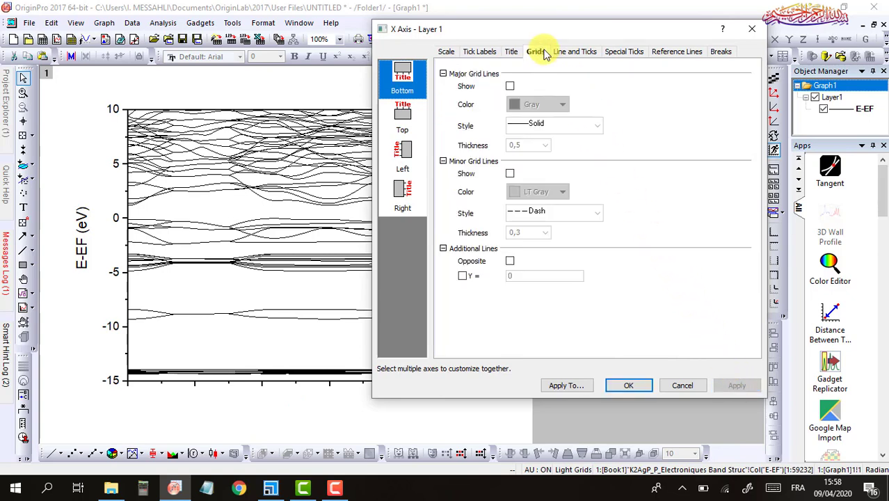
{"action": "left_click", "coordinate": [564, 55]}
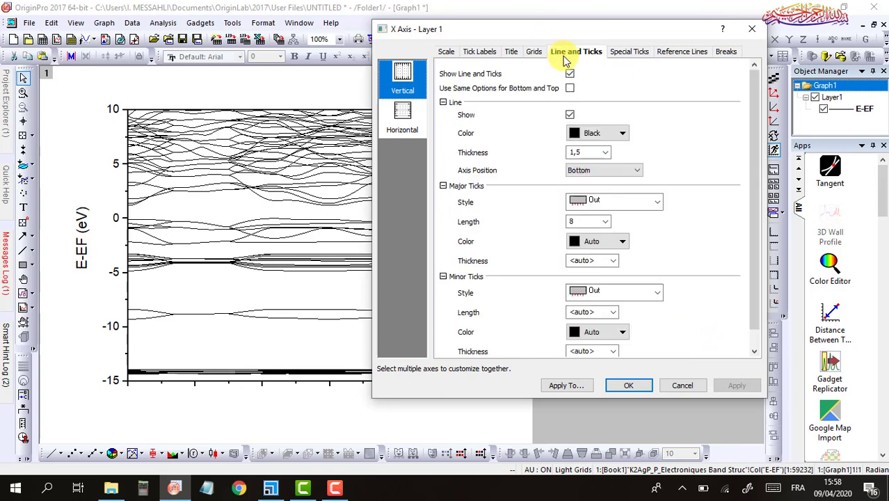
{"action": "left_click", "coordinate": [630, 200]}
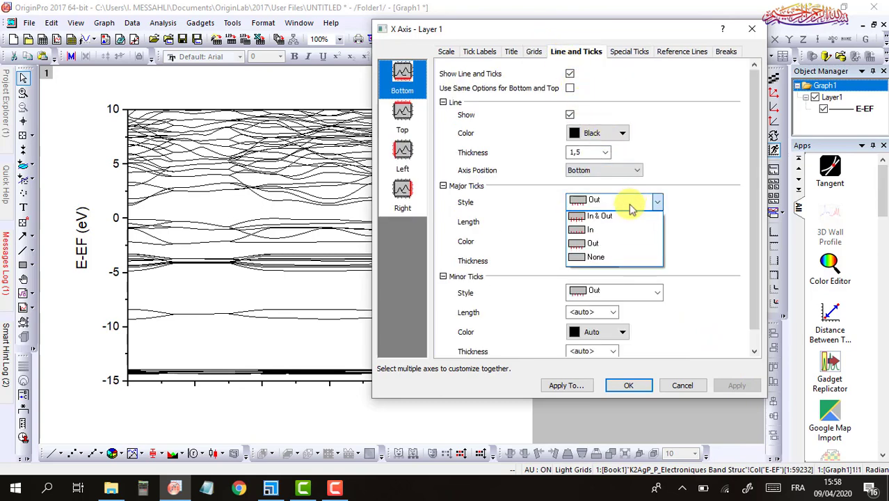
{"action": "left_click", "coordinate": [605, 256]}
{"action": "left_click", "coordinate": [617, 291]}
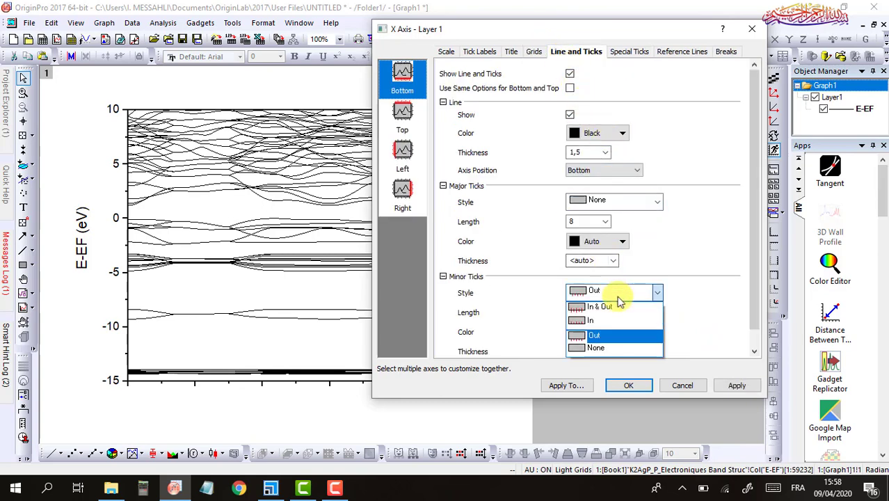
{"action": "left_click", "coordinate": [625, 350]}
{"action": "left_click", "coordinate": [741, 387]}
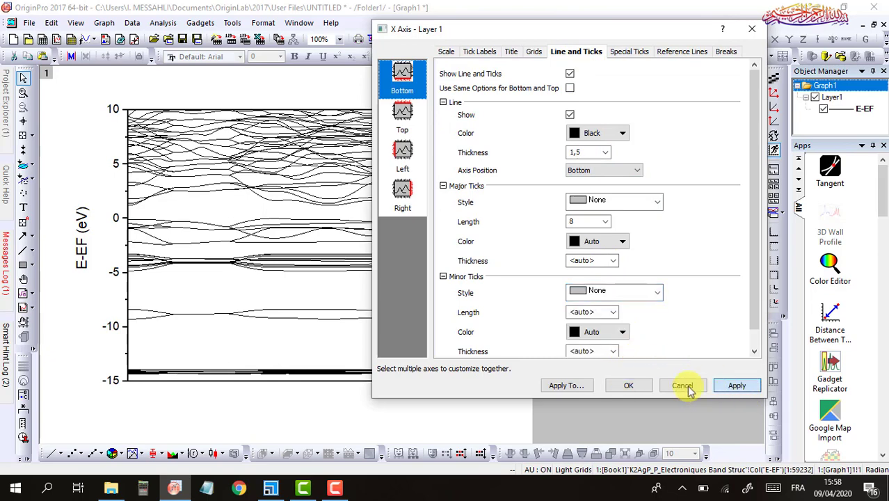
{"action": "left_click", "coordinate": [628, 385]}
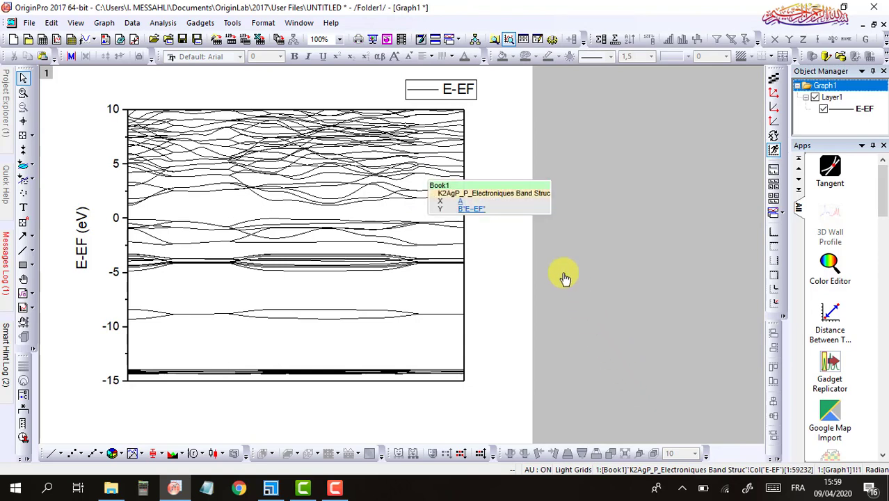
Replace the legend text with "K2AgP GGA-PBE".
{"action": "left_click", "coordinate": [455, 96]}
{"action": "mouse_move", "coordinate": [455, 96]}
{"action": "left_mouse_down"}
{"action": "mouse_move", "coordinate": [418, 98]}
{"action": "mouse_move", "coordinate": [452, 97]}
{"action": "left_mouse_up"}
{"action": "double_click", "coordinate": [427, 97]}
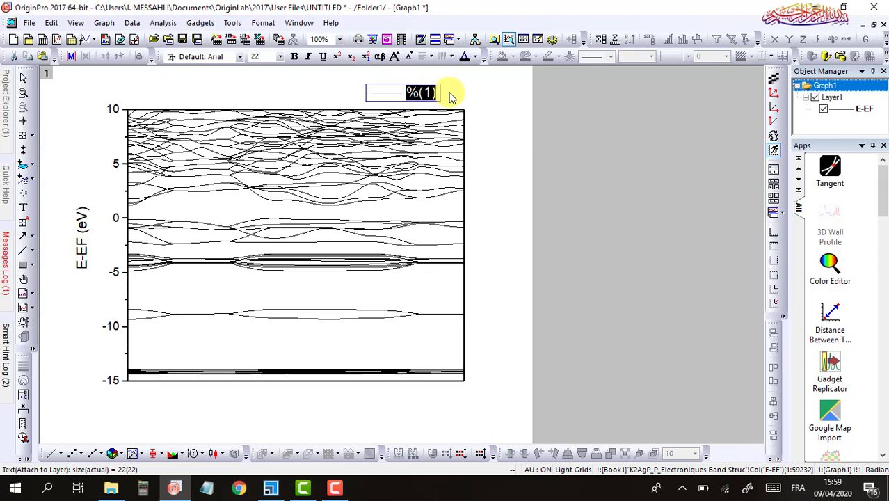
{"action": "type", "text": "K2AgP"}
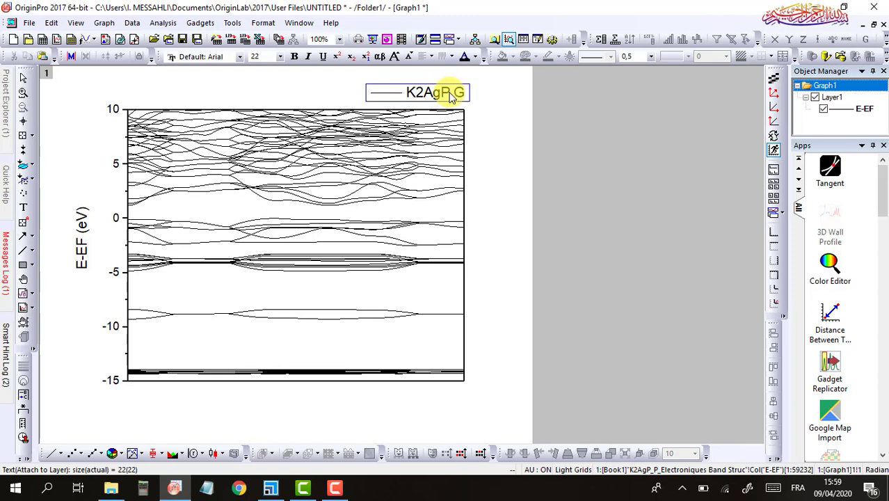
{"action": "type", "text": "GA-PBE"}
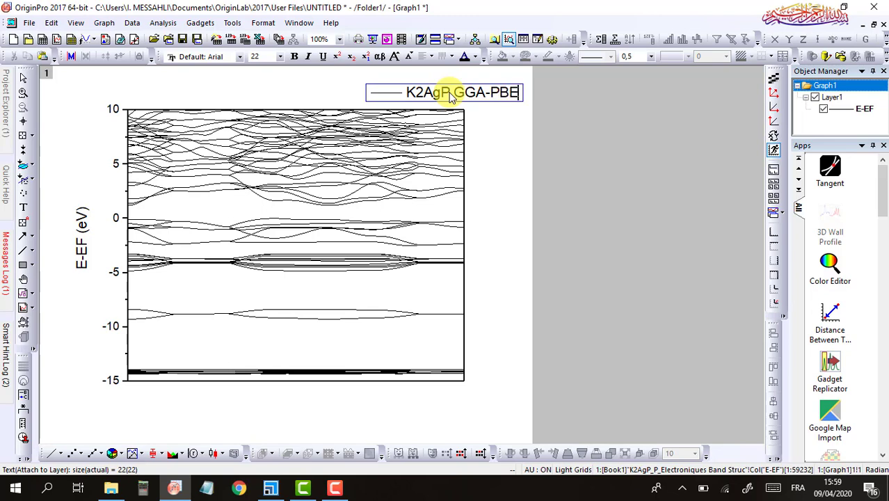
{"action": "left_click", "coordinate": [565, 127]}
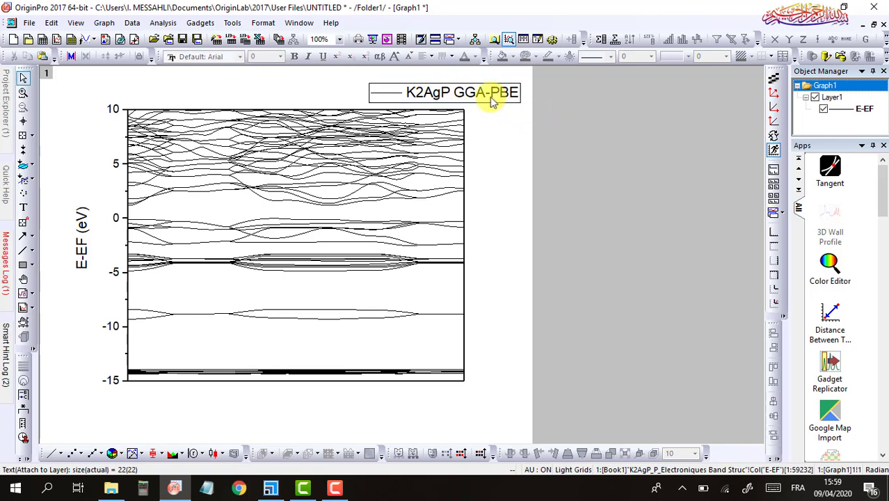
Move the legend to above the middle of the plot and make the 2 in "K2AgP" a subscript.
{"action": "left_click_drag", "start_coordinate": [492, 95], "coordinate": [341, 95]}
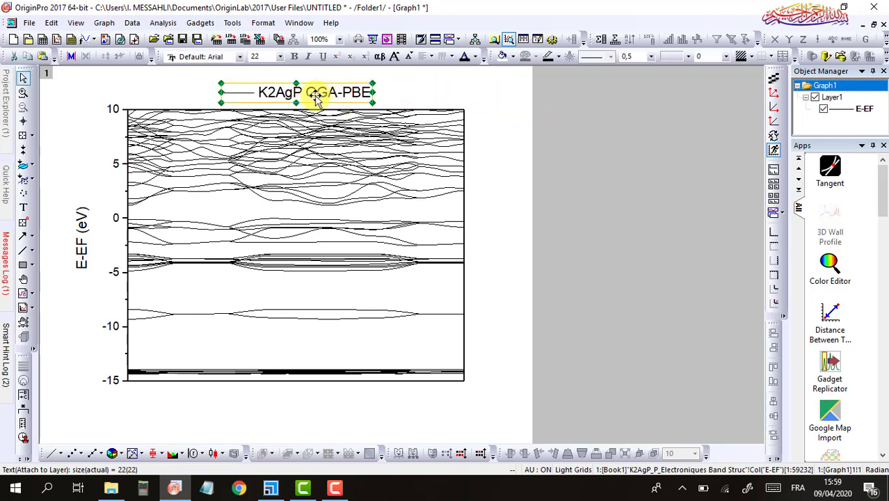
{"action": "double_click", "coordinate": [274, 95]}
{"action": "left_click_drag", "start_coordinate": [274, 95], "coordinate": [269, 93]}
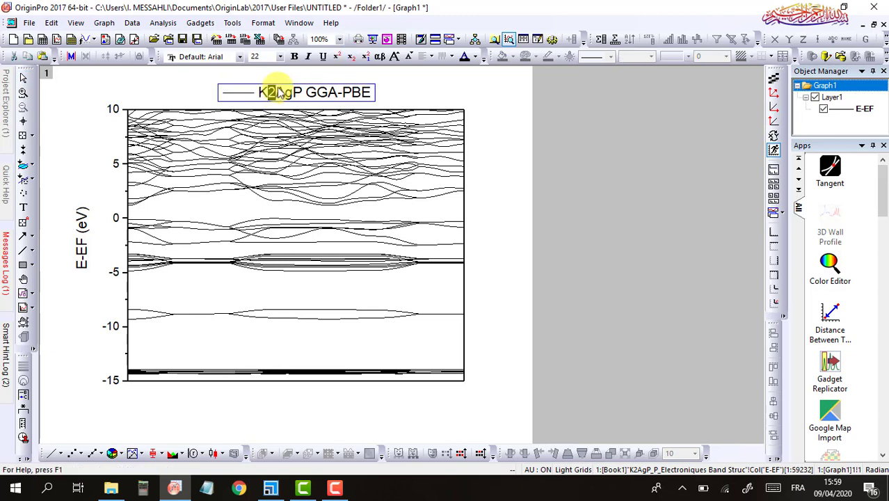
{"action": "left_click", "coordinate": [351, 59]}
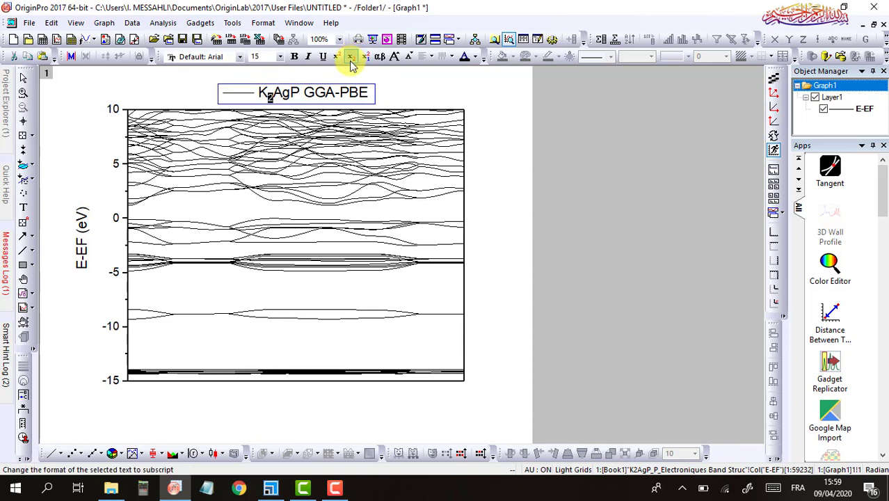
{"action": "left_click", "coordinate": [440, 89]}
Move the legend to just above the plot frame's upper-left corner.
{"action": "left_click", "coordinate": [340, 97]}
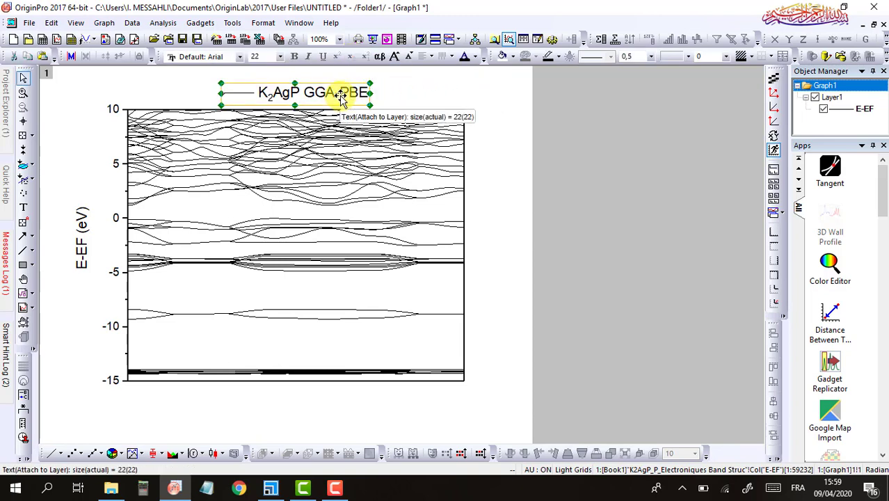
{"action": "left_click", "coordinate": [346, 145]}
{"action": "left_click_drag", "start_coordinate": [340, 95], "coordinate": [244, 97]}
Make the Y-axis tick labels bold at size 24 and set the Y-axis title's font size to 28.
{"action": "left_click", "coordinate": [116, 164]}
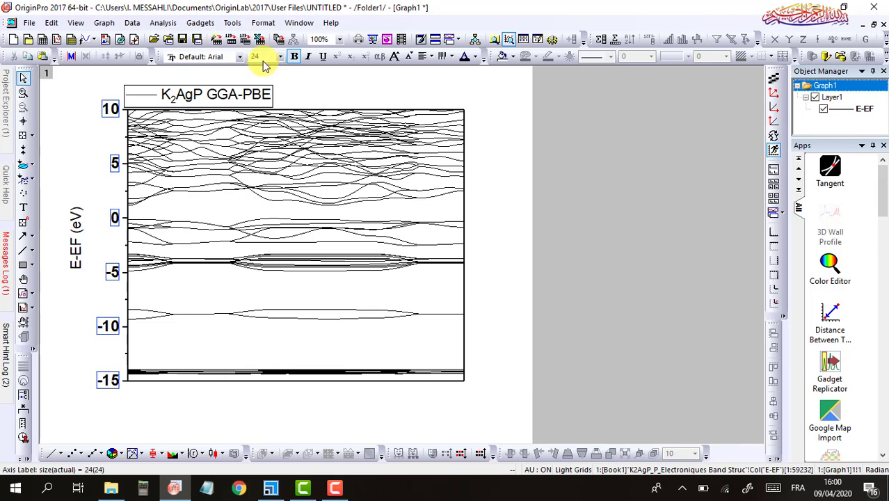
{"action": "left_click", "coordinate": [82, 245]}
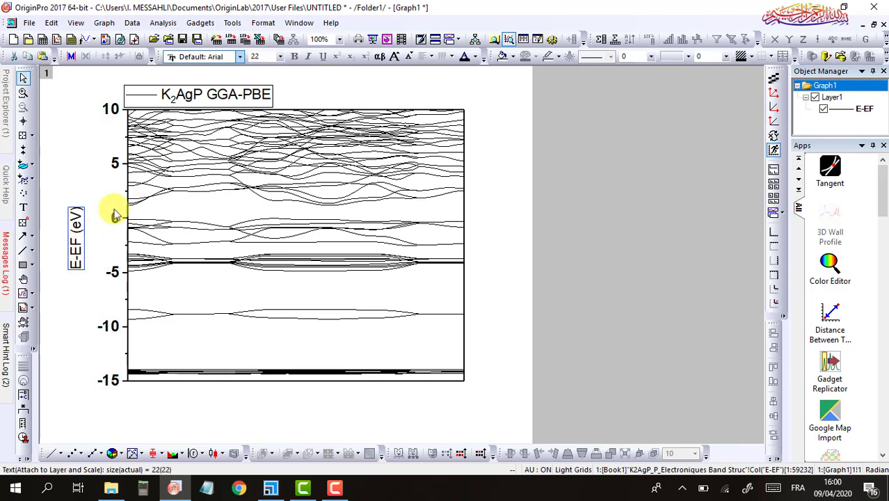
{"action": "left_click", "coordinate": [263, 56]}
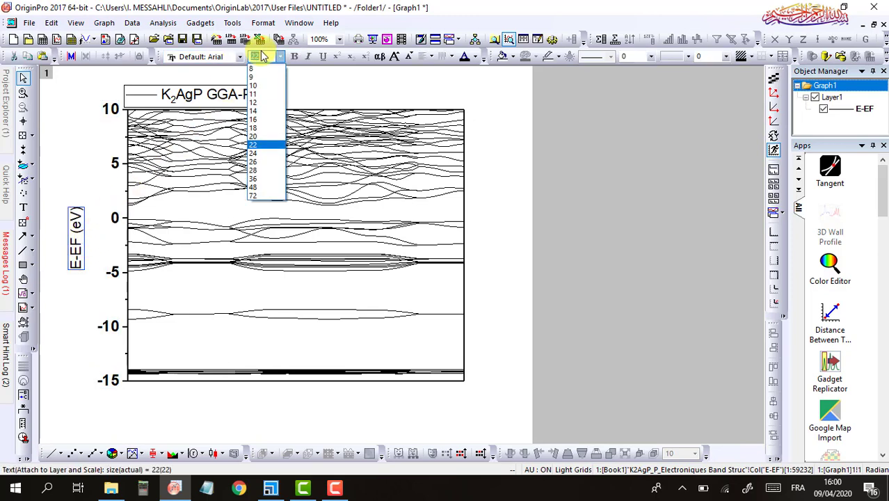
{"action": "type", "text": "26"}
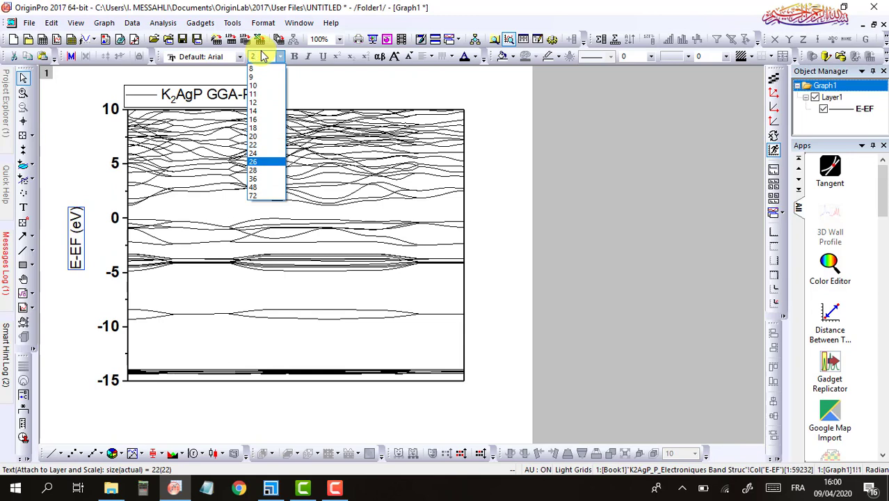
{"action": "key", "text": "Down"}
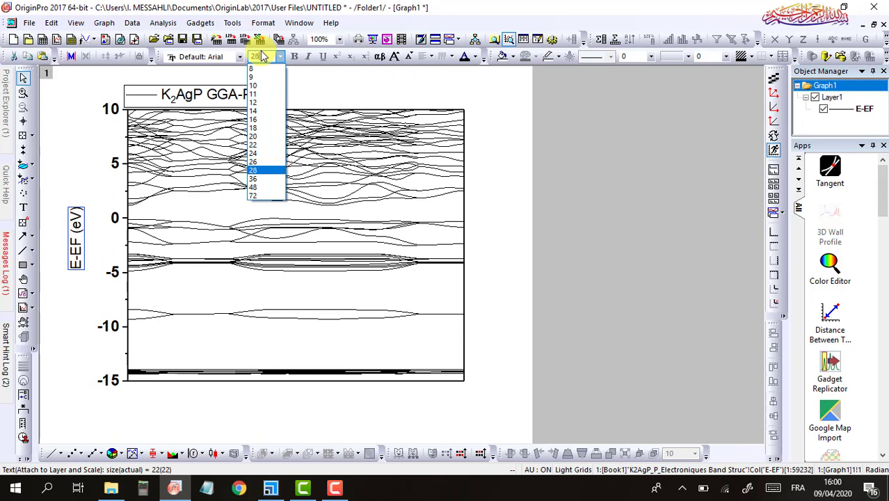
{"action": "key", "text": "Return"}
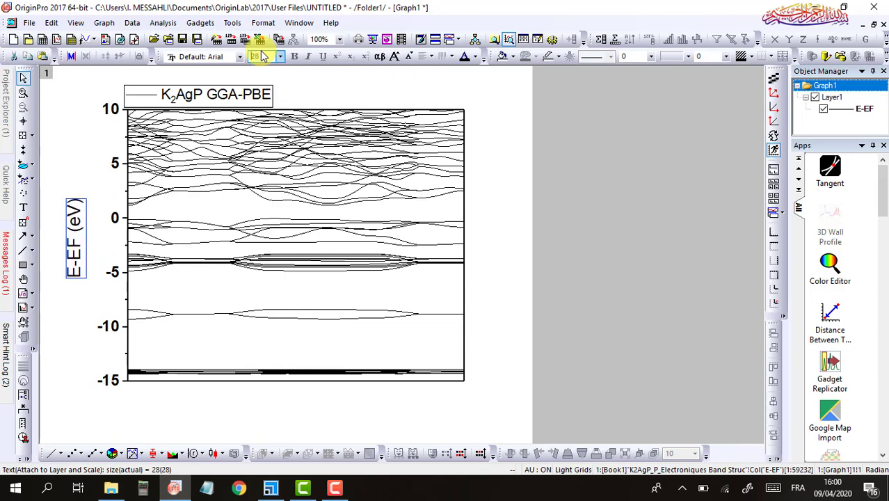
Make the Y-axis title bold and replace its text with "E-EF".
{"action": "double_click", "coordinate": [75, 230]}
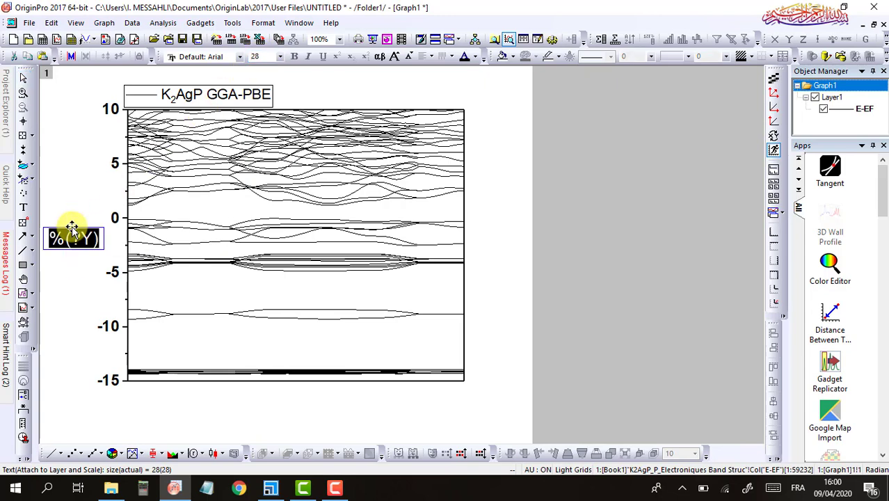
{"action": "left_click", "coordinate": [294, 57]}
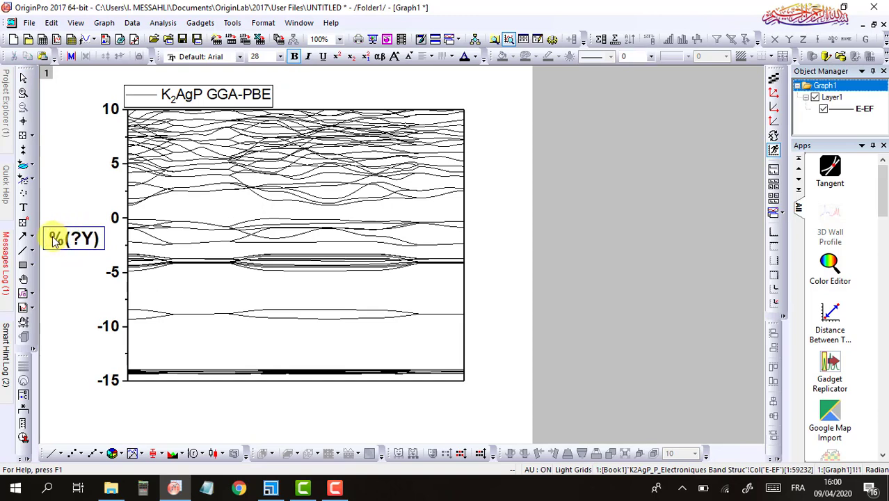
{"action": "left_click_drag", "start_coordinate": [52, 240], "coordinate": [108, 239]}
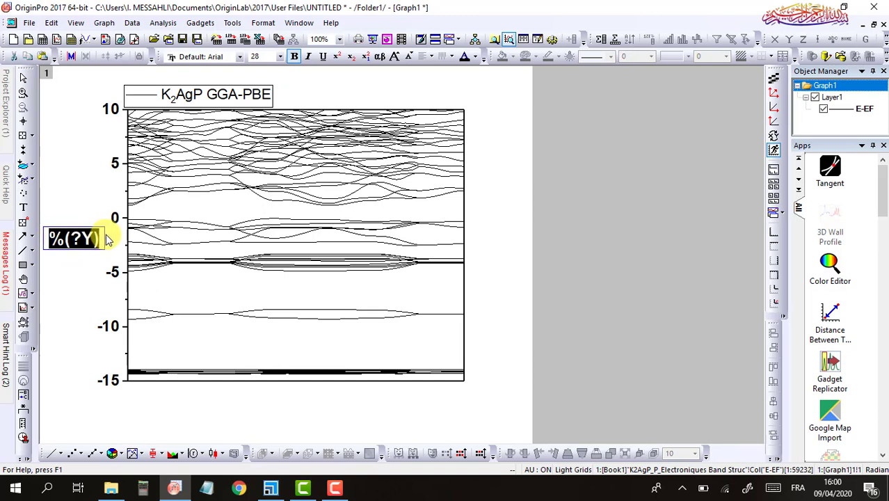
{"action": "key", "text": "Delete"}
{"action": "type", "text": "E"}
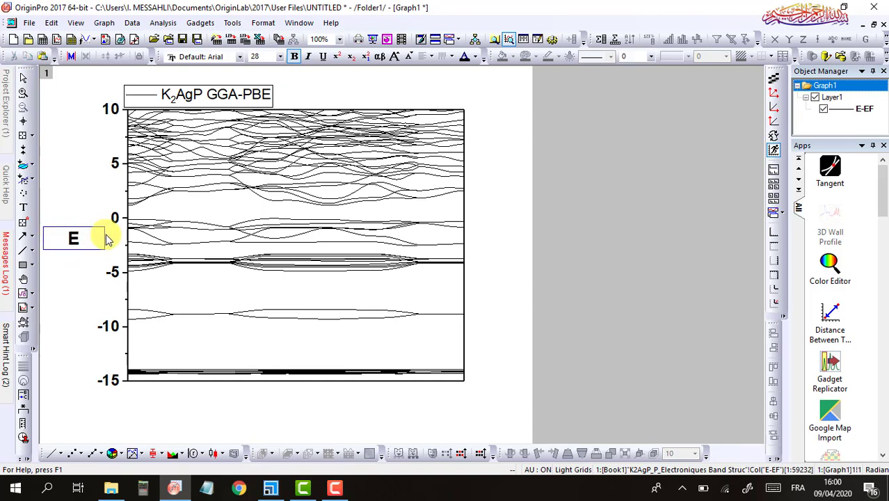
{"action": "type", "text": "-E"}
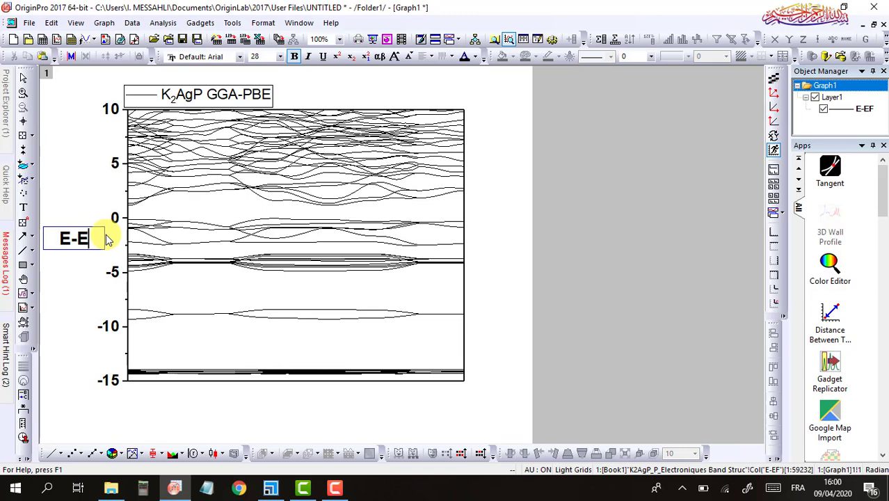
{"action": "type", "text": "f"}
{"action": "key", "text": "BackSpace"}
{"action": "type", "text": "F"}
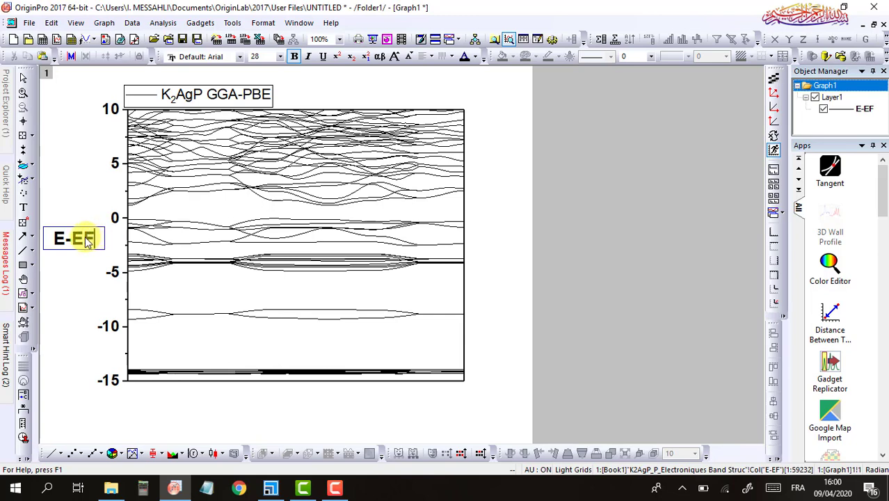
Make the F in the Y-axis title a subscript and append "(eV)" in normal script after it.
{"action": "key", "text": "shift+Left"}
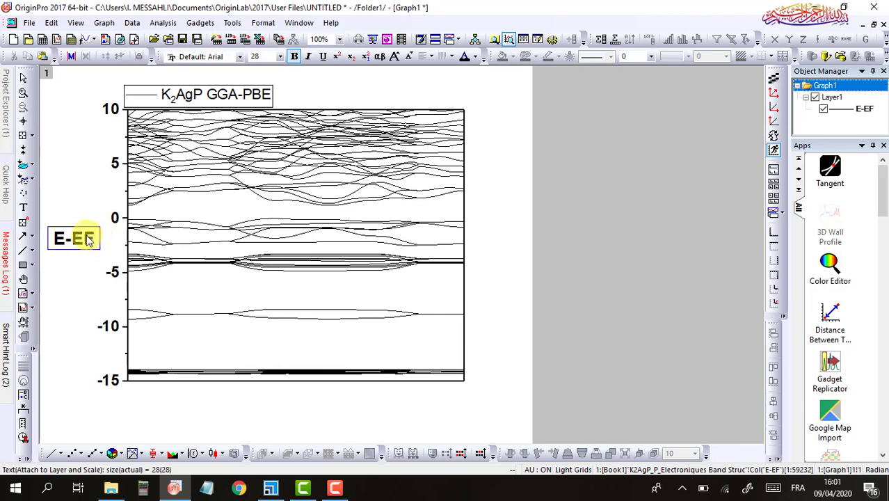
{"action": "left_click", "coordinate": [352, 57]}
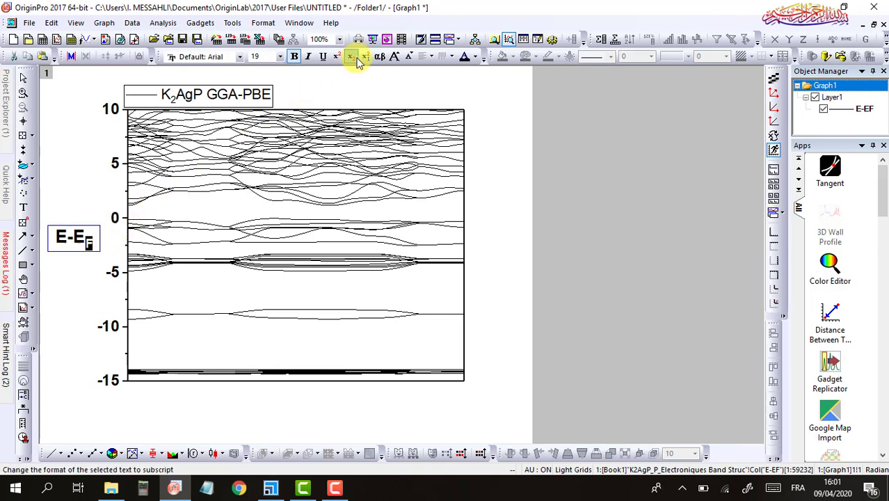
{"action": "key", "text": "Left"}
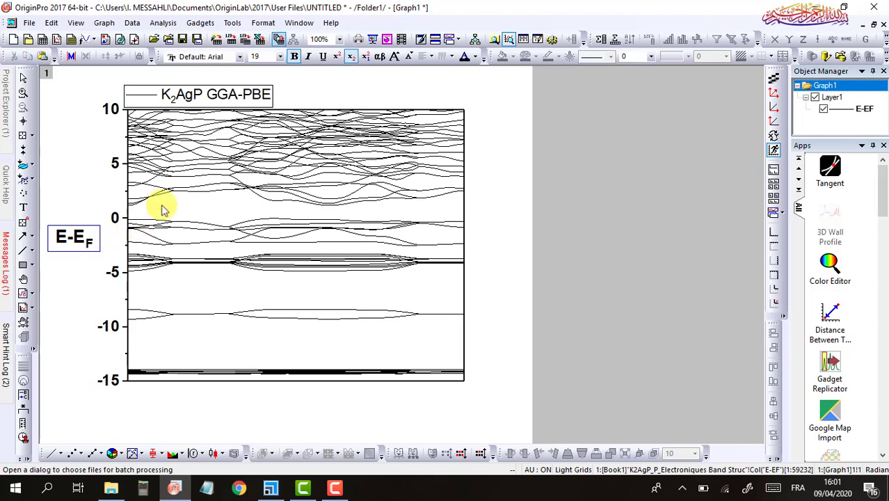
{"action": "left_click", "coordinate": [352, 57]}
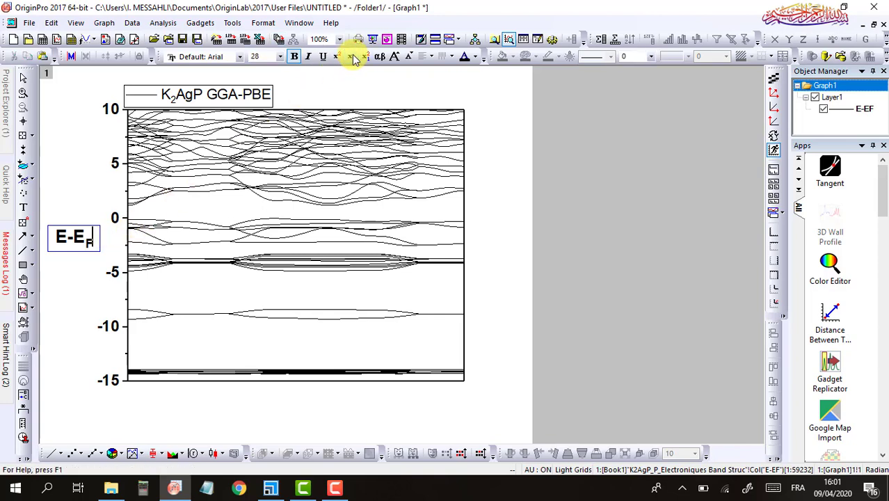
{"action": "type", "text": "()"}
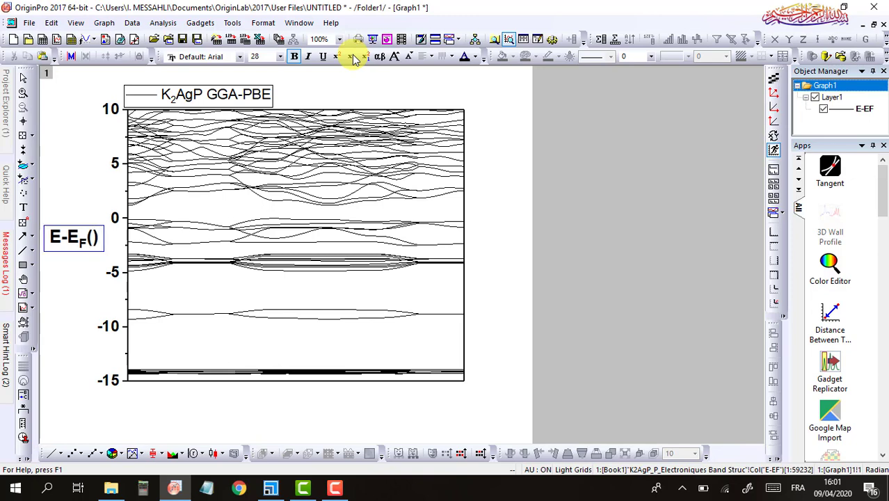
{"action": "key", "text": "Left"}
{"action": "type", "text": "eV"}
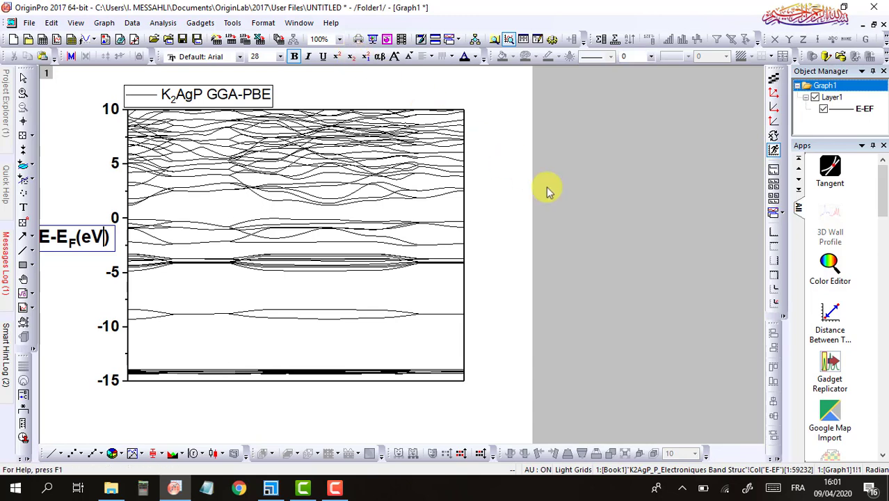
{"action": "left_click", "coordinate": [579, 210]}
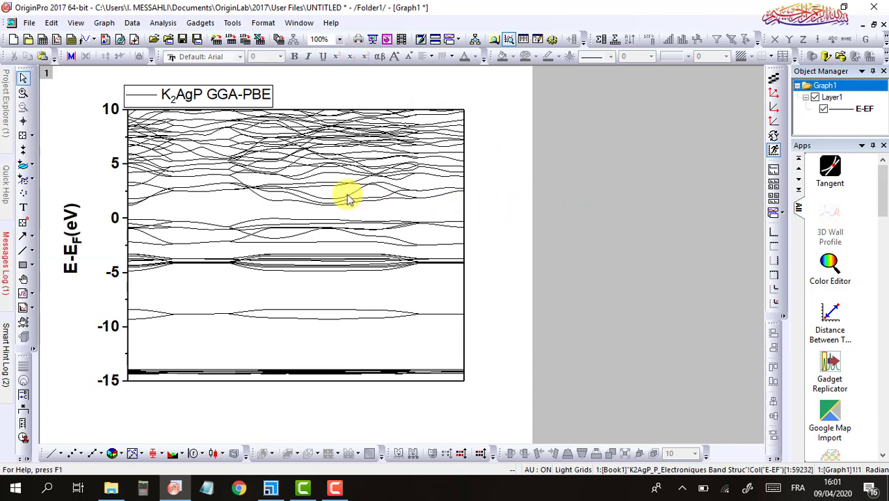
Move the Y-axis title farther left of the tick labels and widen the plot frame by extending its left edge.
{"action": "left_click", "coordinate": [71, 226]}
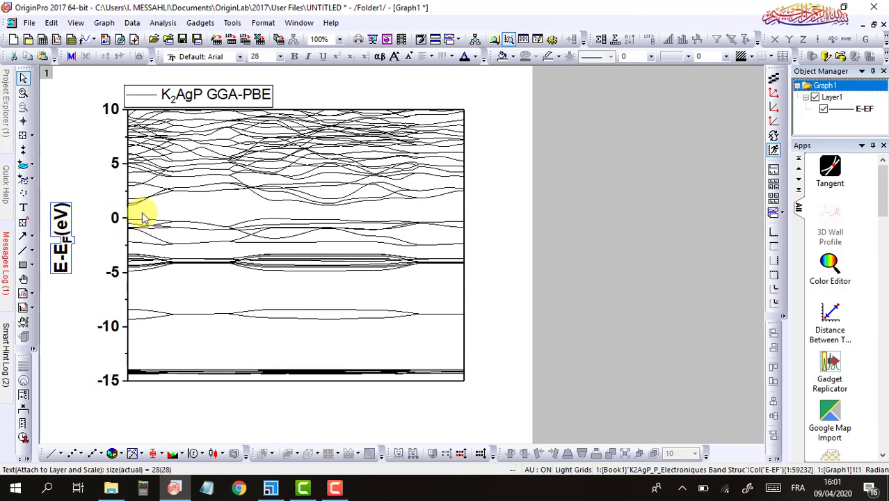
{"action": "left_click", "coordinate": [191, 291]}
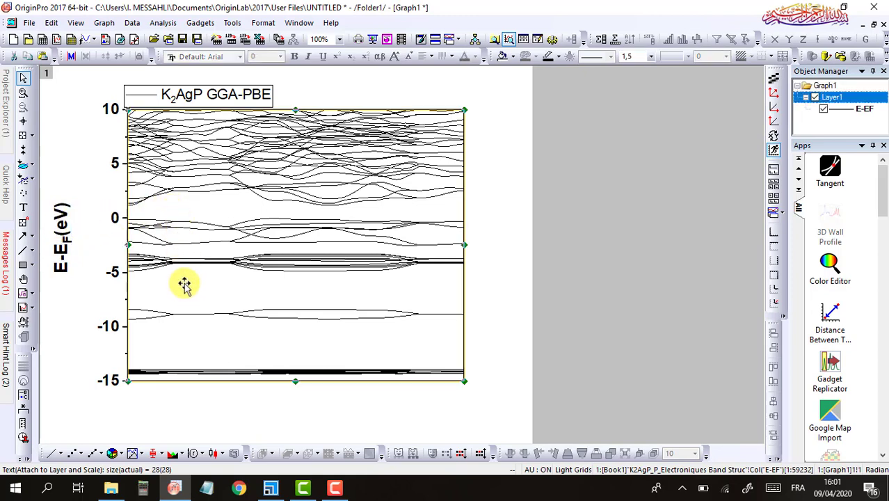
{"action": "left_click", "coordinate": [107, 241]}
{"action": "mouse_move", "coordinate": [108, 241]}
{"action": "left_mouse_down"}
{"action": "mouse_move", "coordinate": [80, 242]}
{"action": "mouse_move", "coordinate": [105, 244]}
{"action": "left_mouse_up"}
{"action": "left_click", "coordinate": [44, 249]}
{"action": "left_click_drag", "start_coordinate": [42, 246], "coordinate": [60, 248]}
{"action": "left_click", "coordinate": [491, 191]}
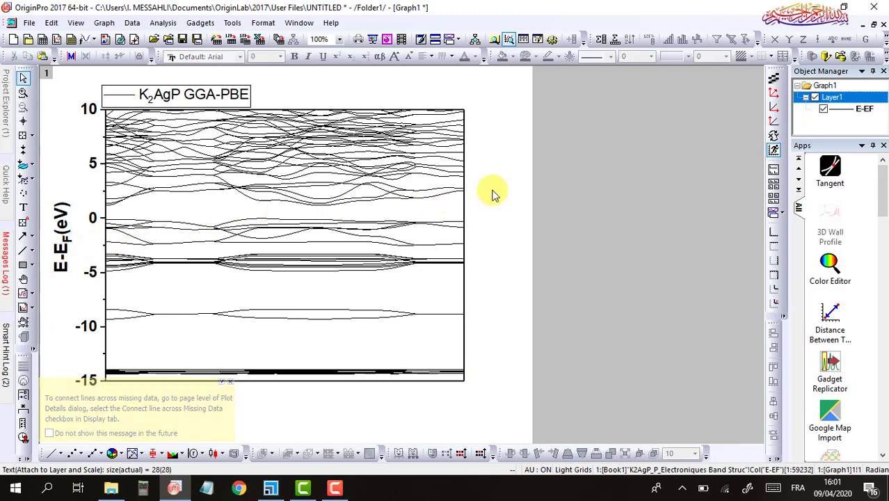
Stretch the plot frame downward and upward, and move the legend into the empty gap between -10 and -15 eV.
{"action": "left_click", "coordinate": [350, 128]}
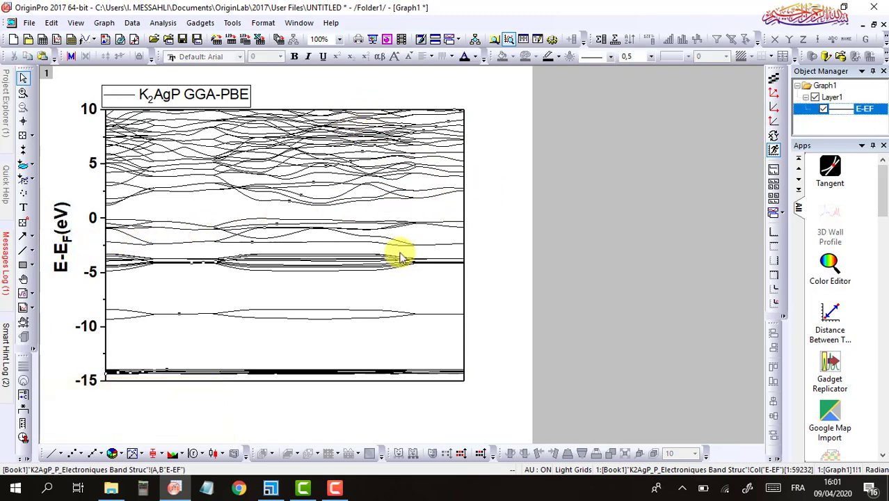
{"action": "left_click", "coordinate": [419, 342]}
{"action": "left_click", "coordinate": [419, 342]}
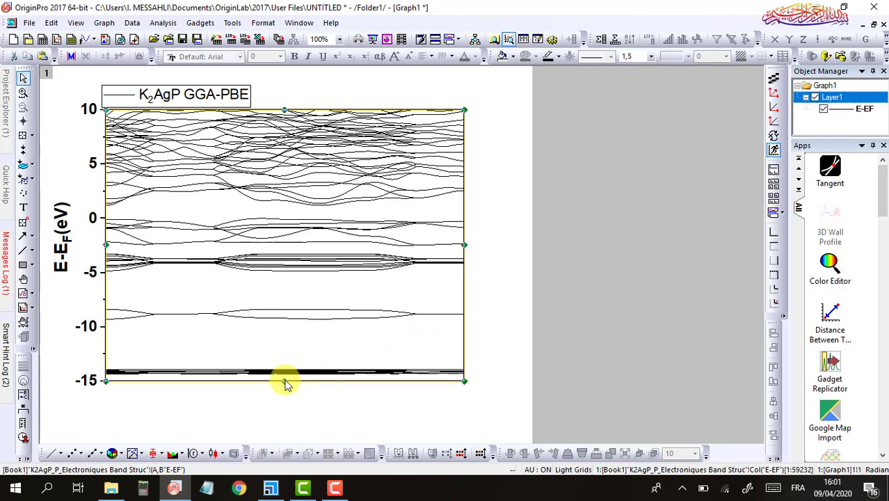
{"action": "left_click_drag", "start_coordinate": [284, 379], "coordinate": [282, 400]}
{"action": "left_click_drag", "start_coordinate": [284, 110], "coordinate": [353, 359]}
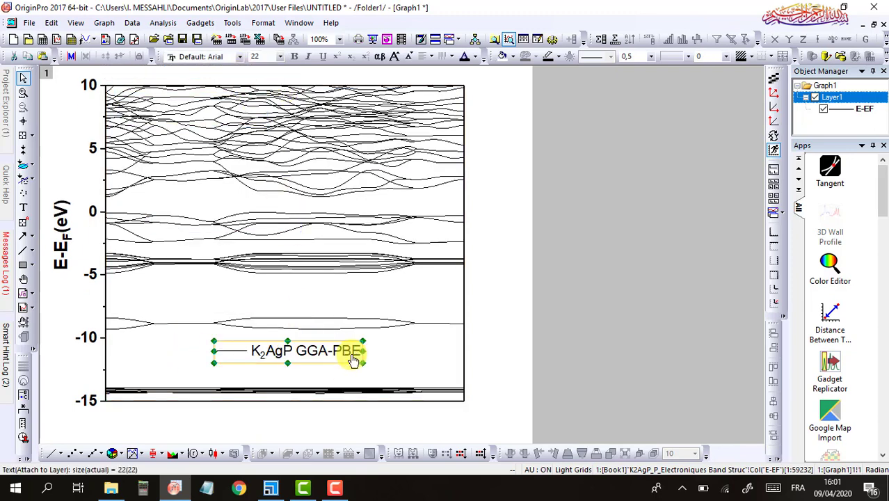
Extend the plot frame's upper edge slightly further toward the top of the page and deselect the frame.
{"action": "left_click", "coordinate": [354, 108]}
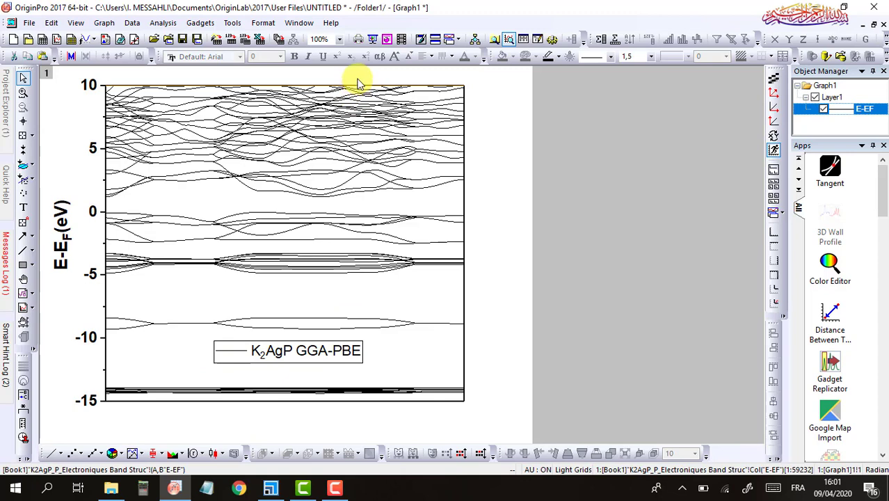
{"action": "left_click", "coordinate": [356, 84]}
{"action": "left_click", "coordinate": [439, 221]}
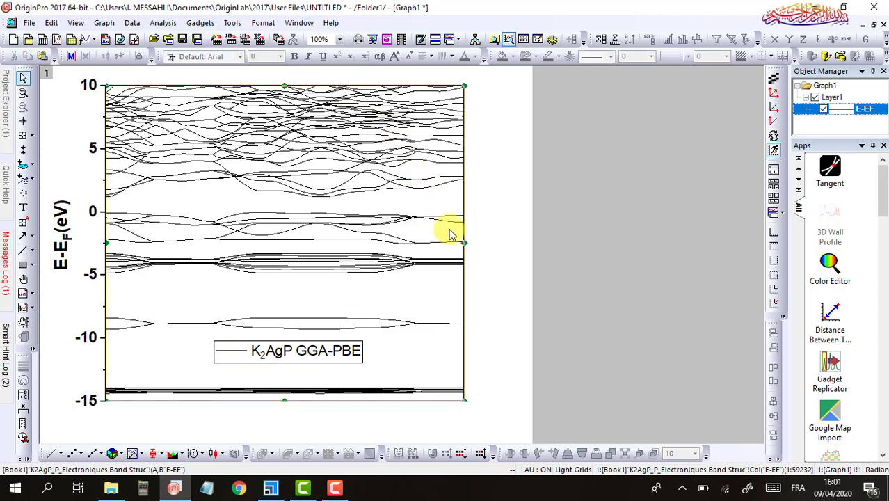
{"action": "left_click", "coordinate": [283, 81]}
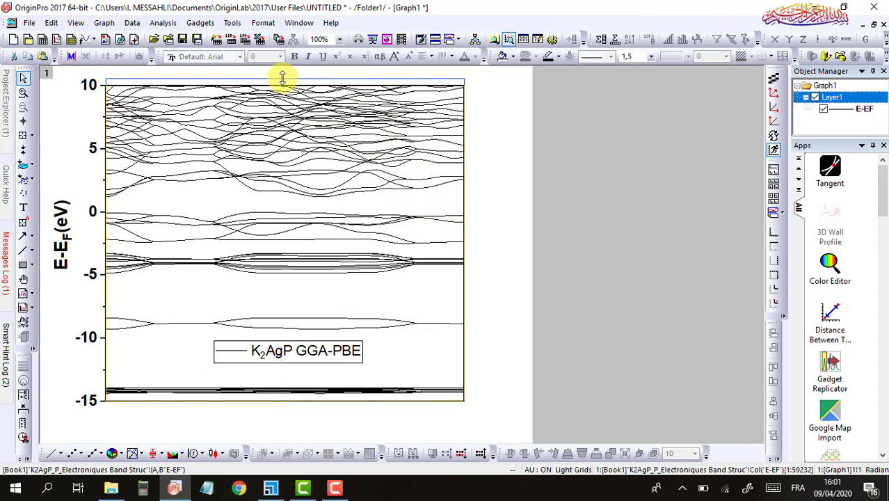
{"action": "left_click_drag", "start_coordinate": [282, 78], "coordinate": [283, 71]}
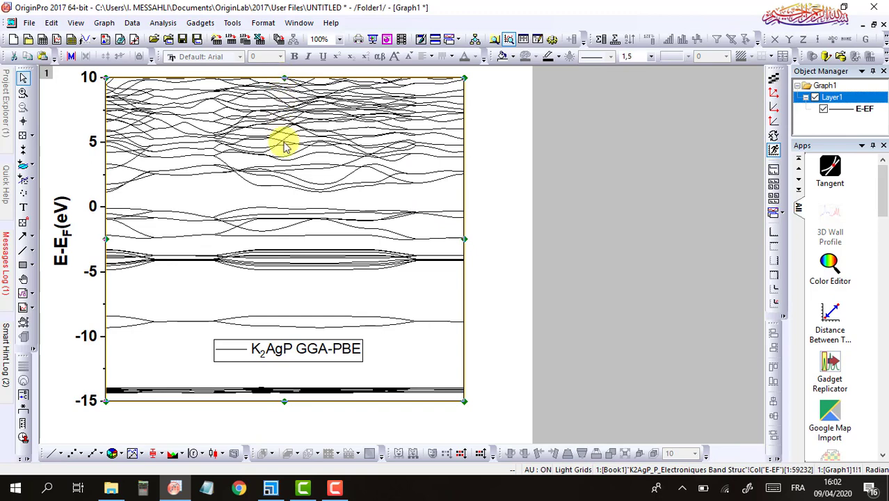
{"action": "left_click", "coordinate": [290, 434]}
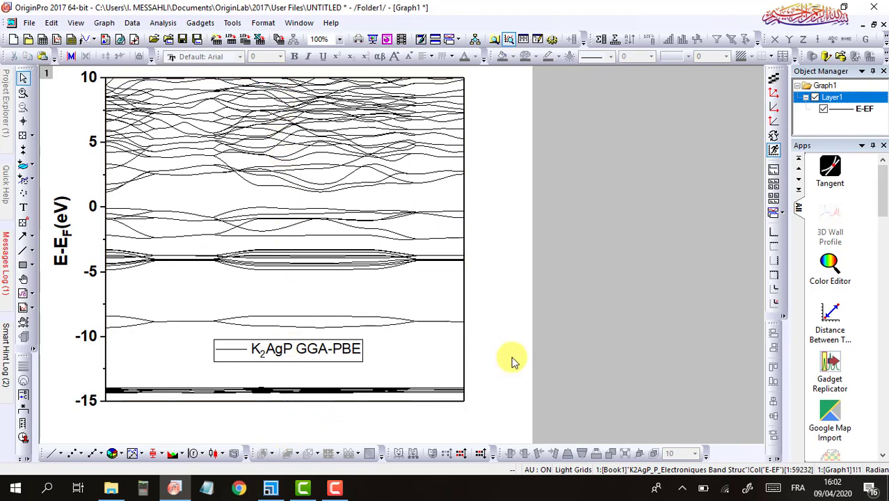
Change the band curves' line color to blue and their line width to 2.
{"action": "double_click", "coordinate": [337, 137]}
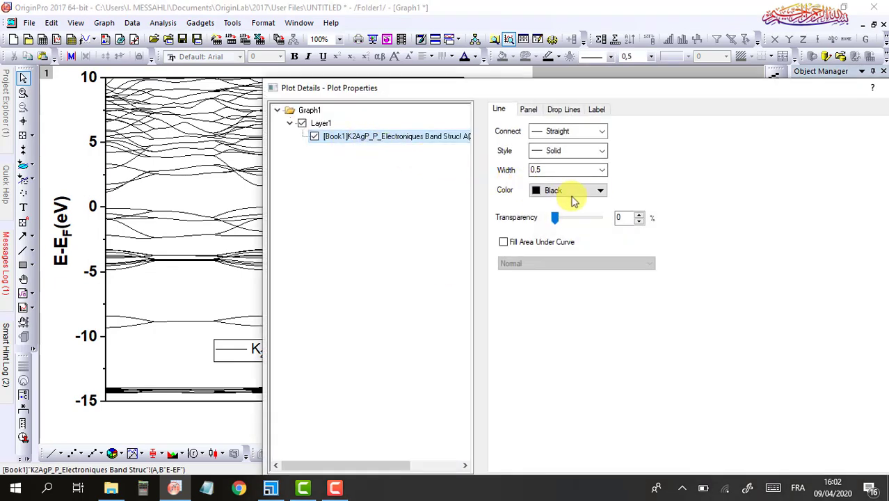
{"action": "left_click", "coordinate": [571, 192]}
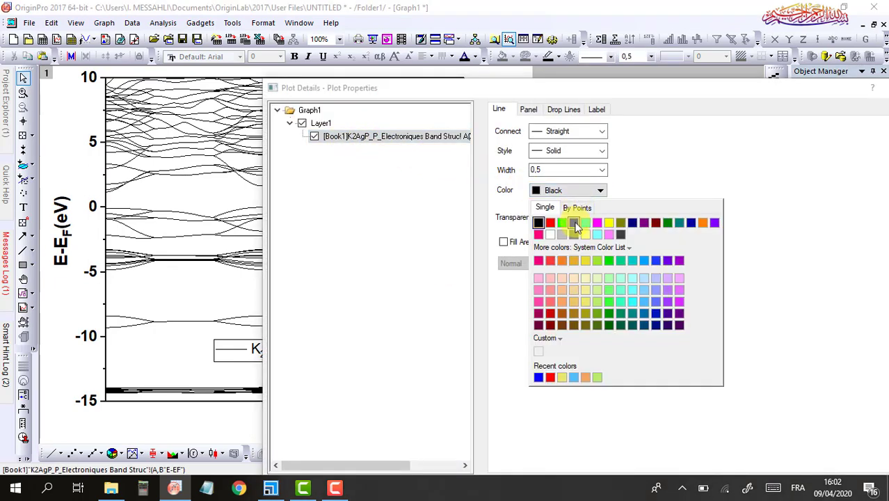
{"action": "left_click", "coordinate": [574, 223]}
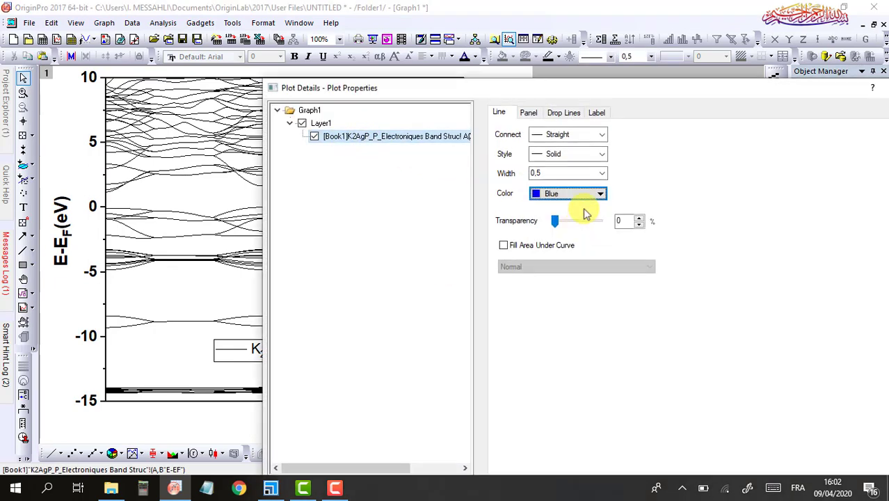
{"action": "left_click", "coordinate": [602, 174]}
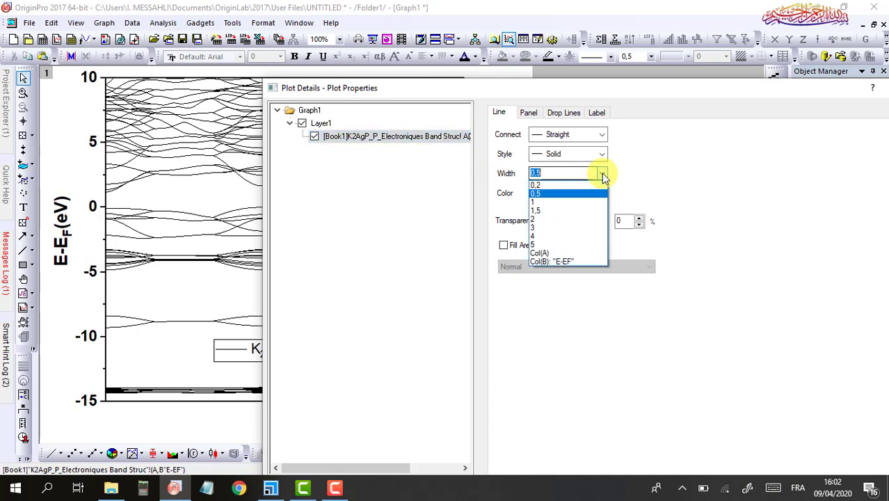
{"action": "left_click", "coordinate": [569, 219]}
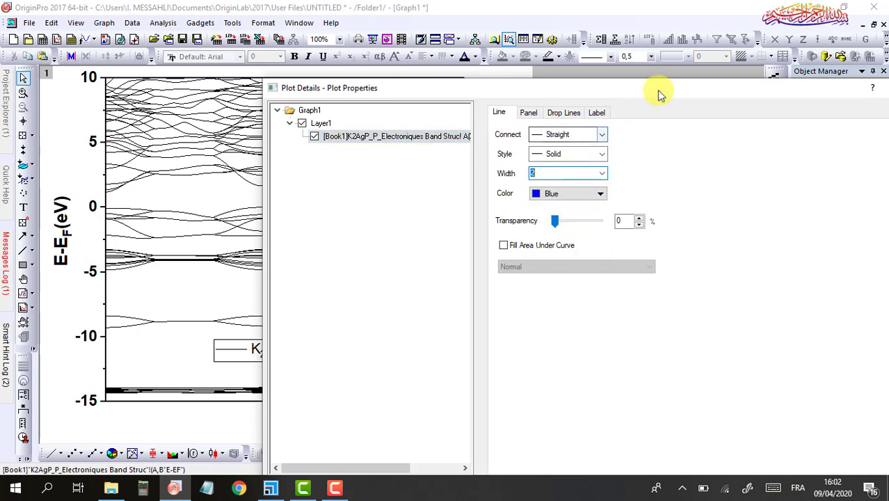
{"action": "left_click_drag", "start_coordinate": [661, 89], "coordinate": [595, 59]}
{"action": "left_click", "coordinate": [519, 453]}
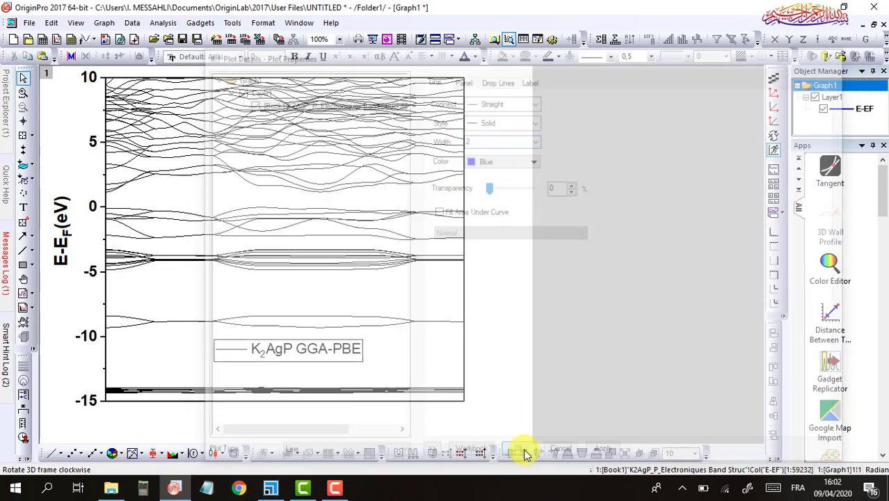
{"action": "double_click", "coordinate": [311, 135]}
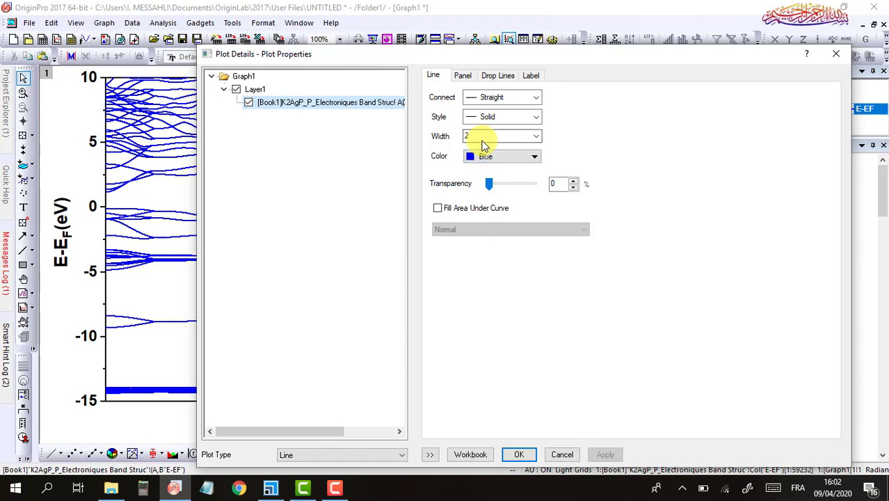
{"action": "left_click", "coordinate": [836, 55]}
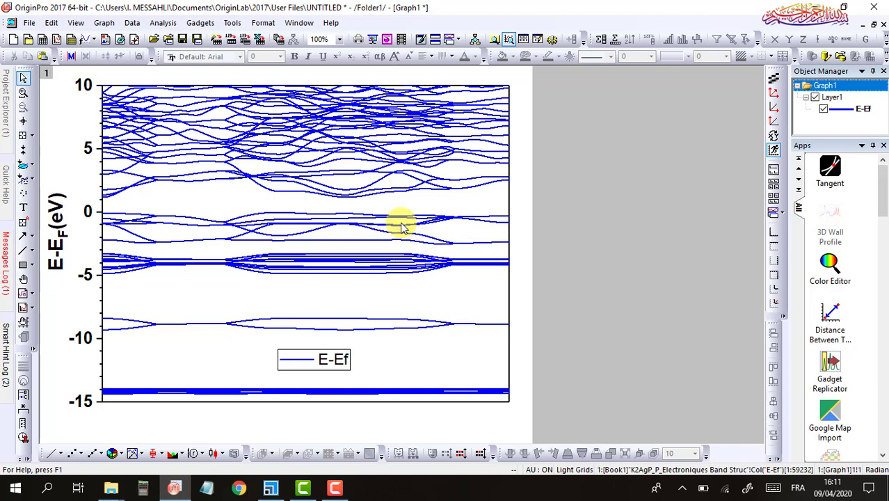
Draw a straight line across the plot at the 0 eV level, from the left axis nearly to the right edge.
{"action": "left_click", "coordinate": [24, 252]}
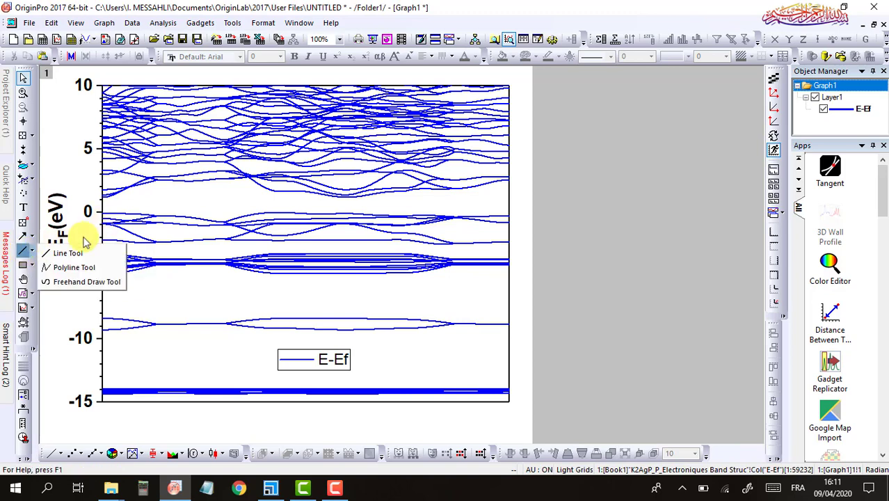
{"action": "left_click", "coordinate": [68, 253]}
{"action": "mouse_move", "coordinate": [101, 212]}
{"action": "left_mouse_down"}
{"action": "mouse_move", "coordinate": [298, 224]}
{"action": "mouse_move", "coordinate": [463, 205]}
{"action": "mouse_move", "coordinate": [485, 212]}
{"action": "left_mouse_up"}
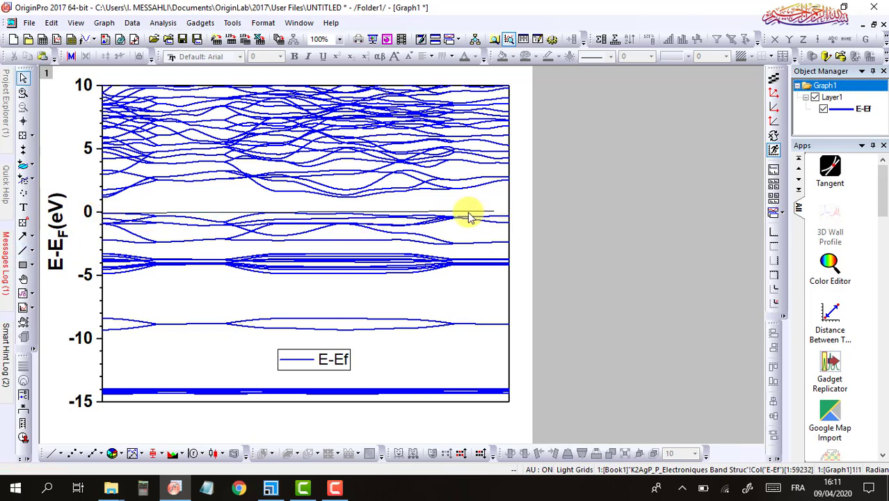
Format the line at 0 eV with width 2, Dash Dot Dot type and red color.
{"action": "left_click", "coordinate": [467, 213]}
{"action": "double_click", "coordinate": [468, 212]}
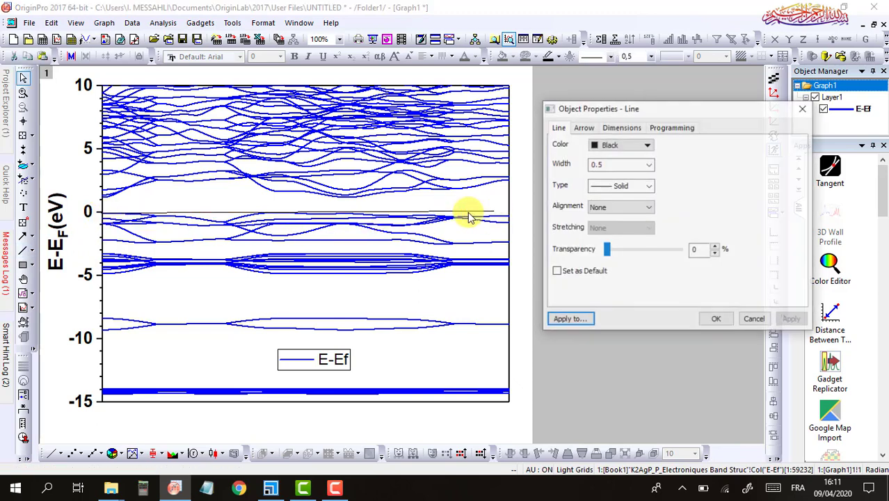
{"action": "left_click", "coordinate": [648, 165]}
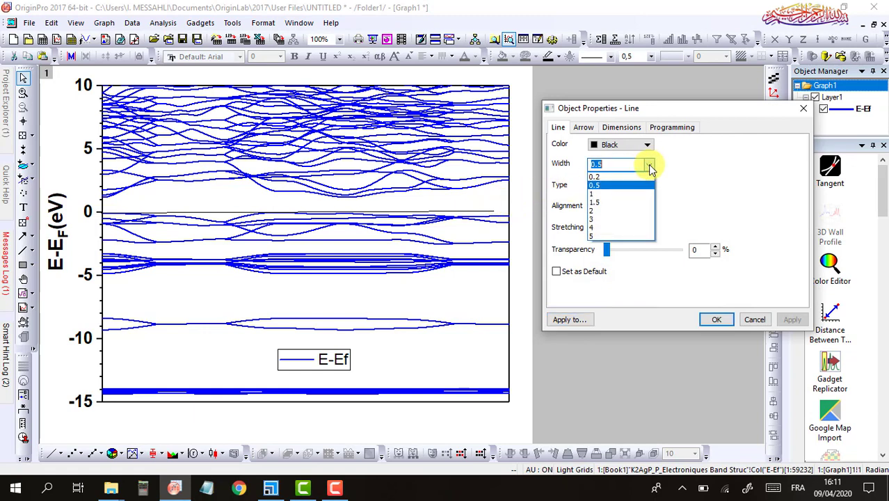
{"action": "left_click", "coordinate": [601, 211]}
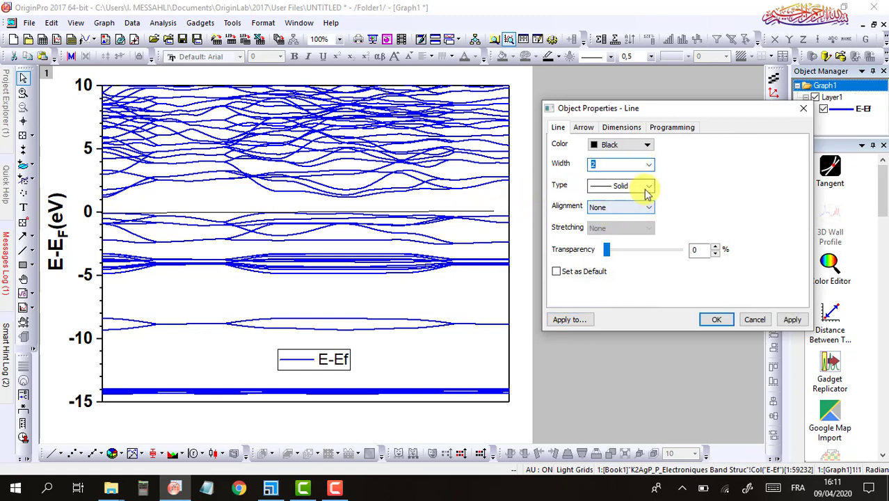
{"action": "left_click", "coordinate": [648, 185]}
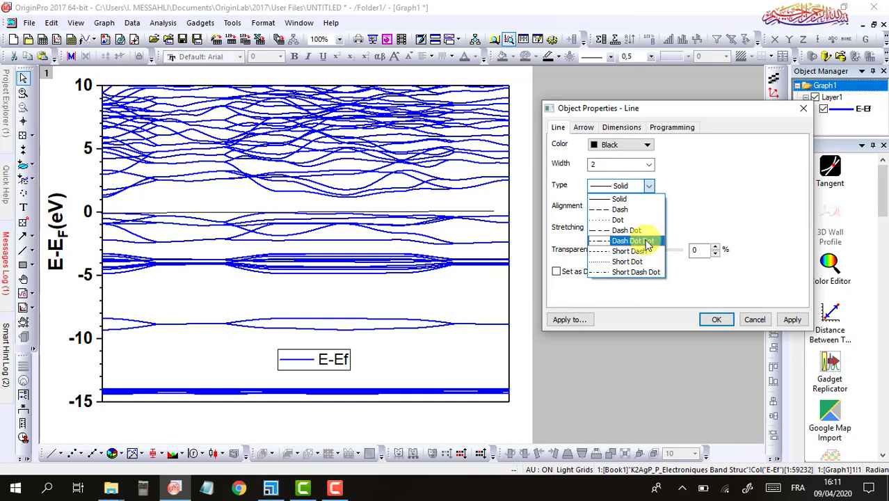
{"action": "left_click", "coordinate": [647, 242]}
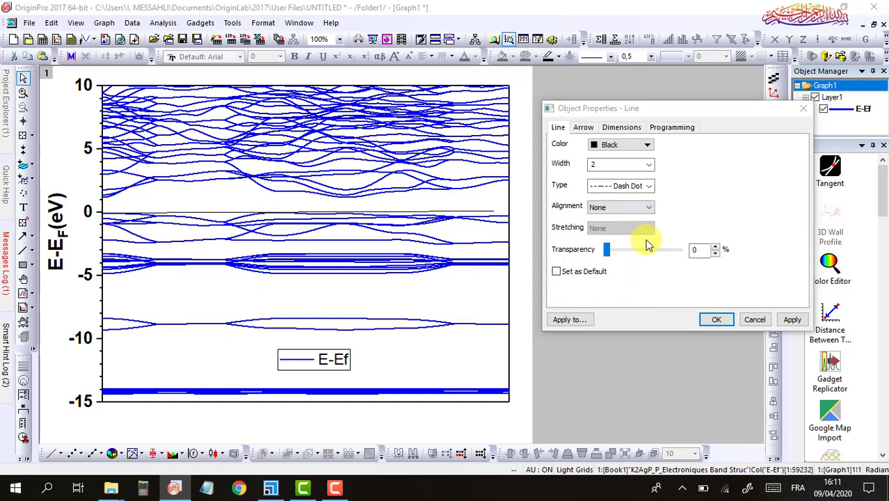
{"action": "left_click", "coordinate": [616, 146]}
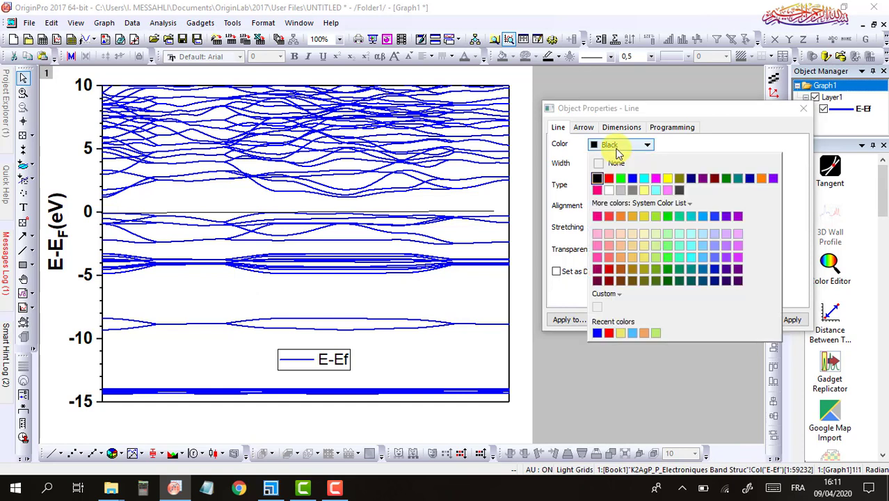
{"action": "left_click", "coordinate": [608, 178]}
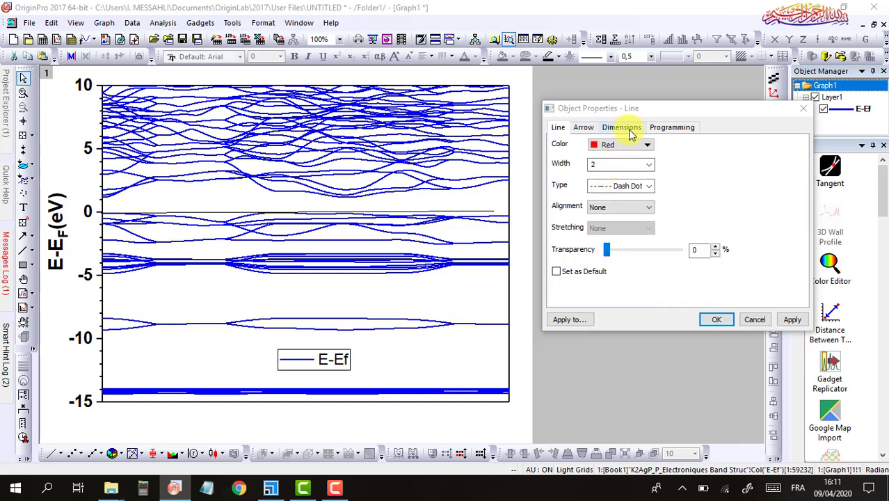
Set the Fermi level line to begin at X 0, Y 0 and end at X 1, Y 0.
{"action": "left_click", "coordinate": [626, 130]}
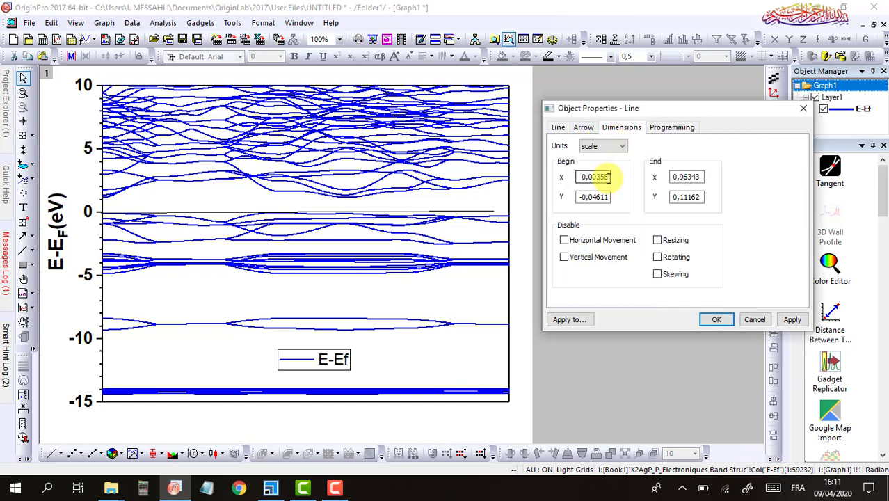
{"action": "left_click_drag", "start_coordinate": [606, 177], "coordinate": [573, 176]}
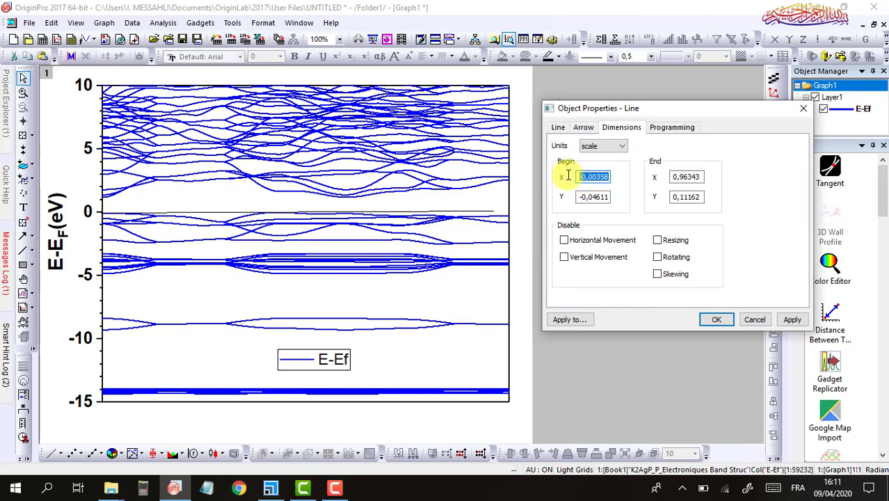
{"action": "type", "text": "0"}
{"action": "left_click_drag", "start_coordinate": [695, 176], "coordinate": [646, 176]}
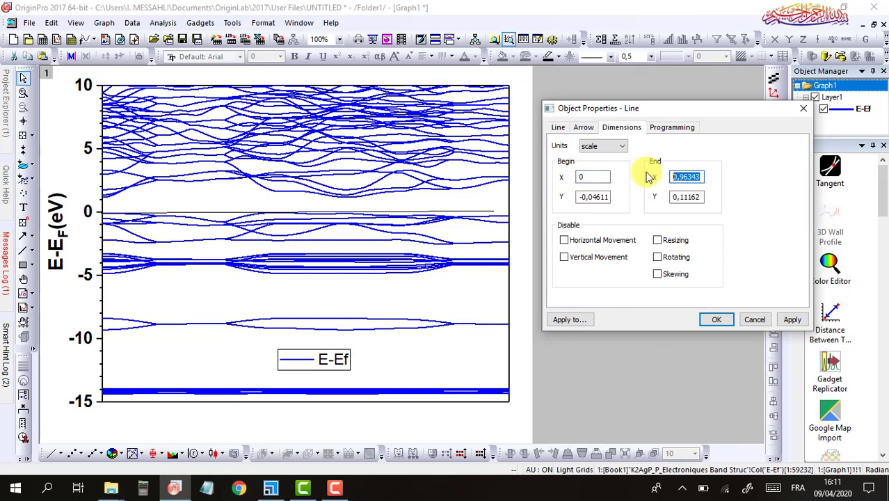
{"action": "type", "text": "1"}
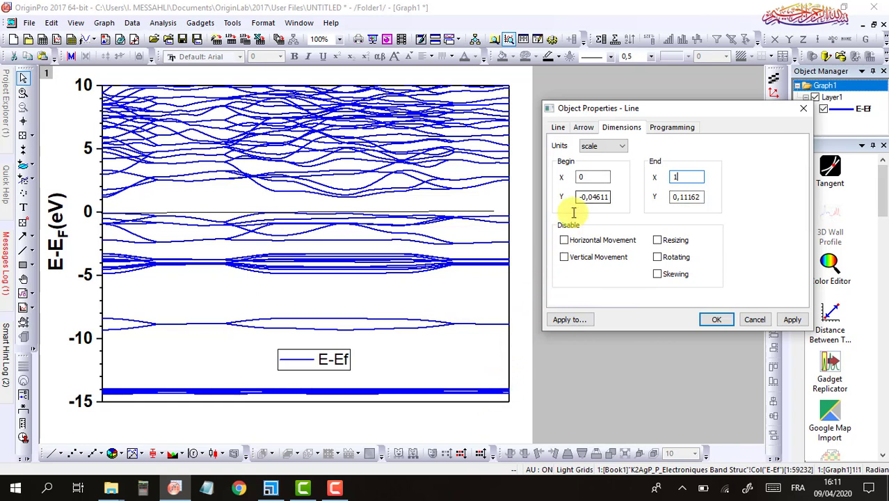
{"action": "left_click_drag", "start_coordinate": [577, 197], "coordinate": [648, 207]}
{"action": "key", "text": "BackSpace"}
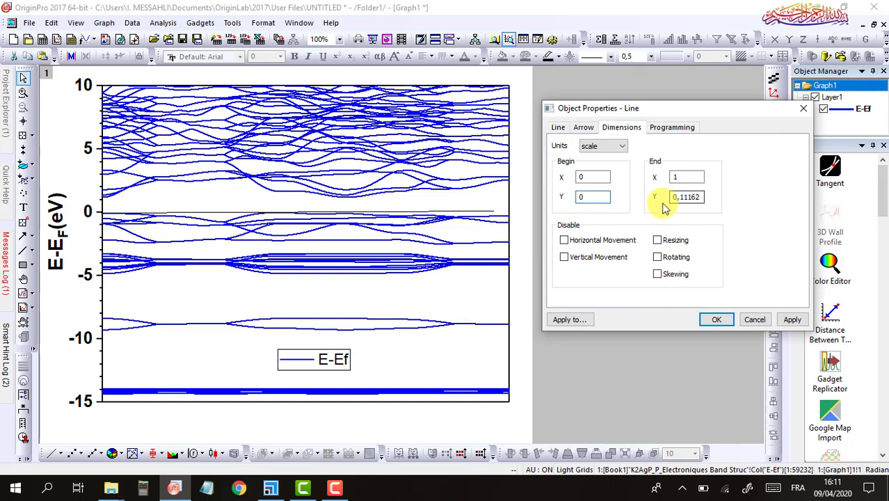
{"action": "left_click_drag", "start_coordinate": [673, 196], "coordinate": [722, 200]}
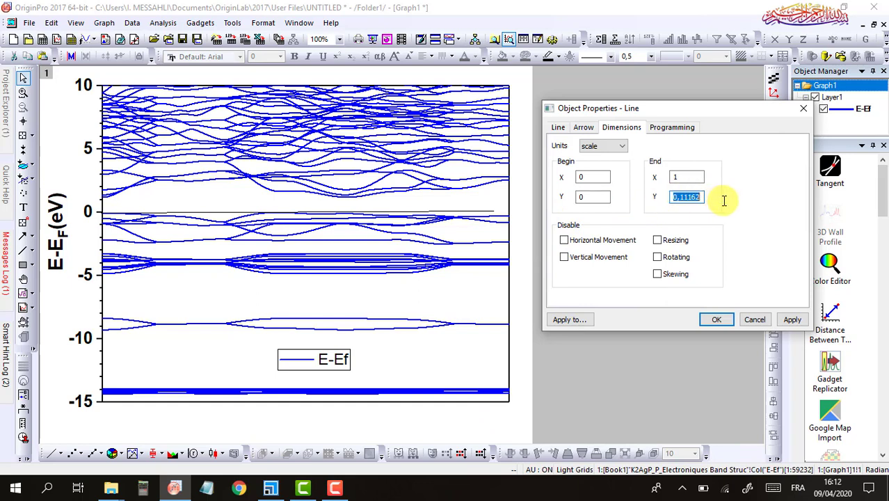
{"action": "type", "text": "0"}
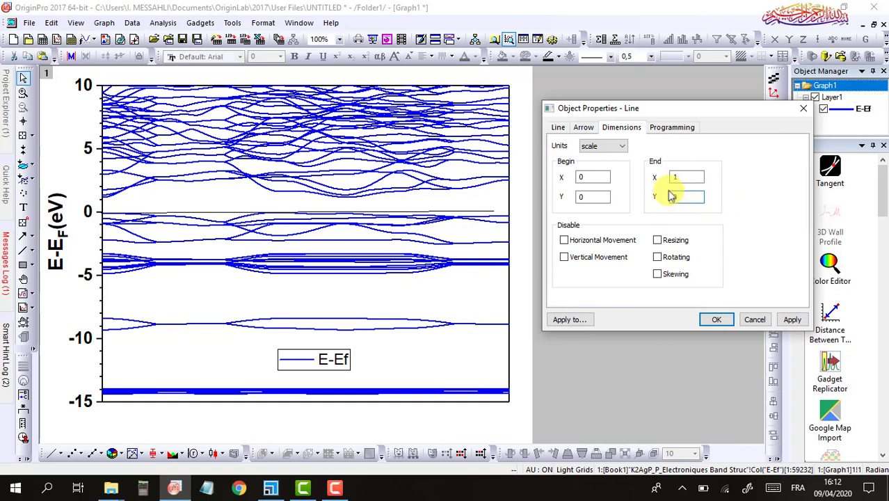
Keep scale as the units for the line's dimensions and apply the line settings to the graph.
{"action": "left_click", "coordinate": [598, 177]}
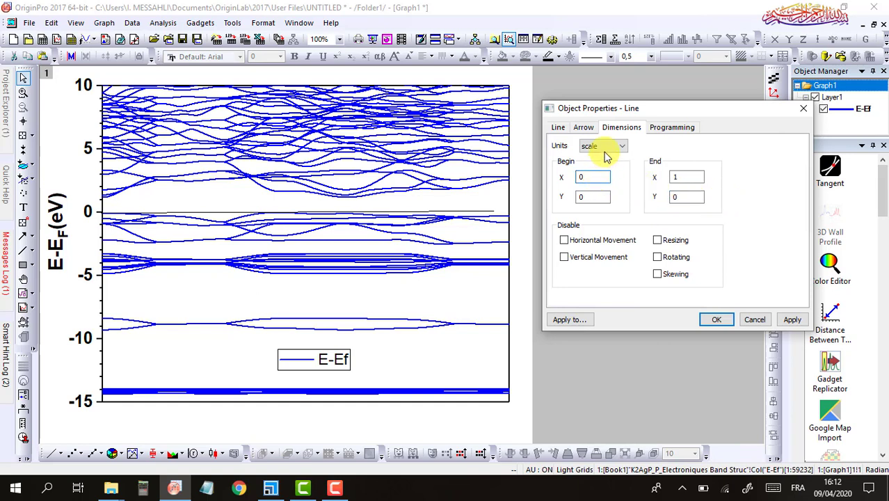
{"action": "left_click", "coordinate": [604, 149]}
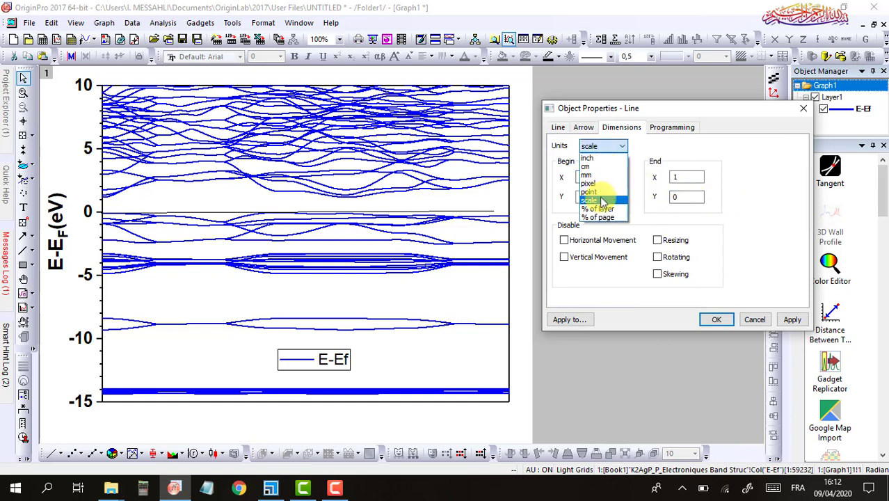
{"action": "left_click", "coordinate": [603, 201]}
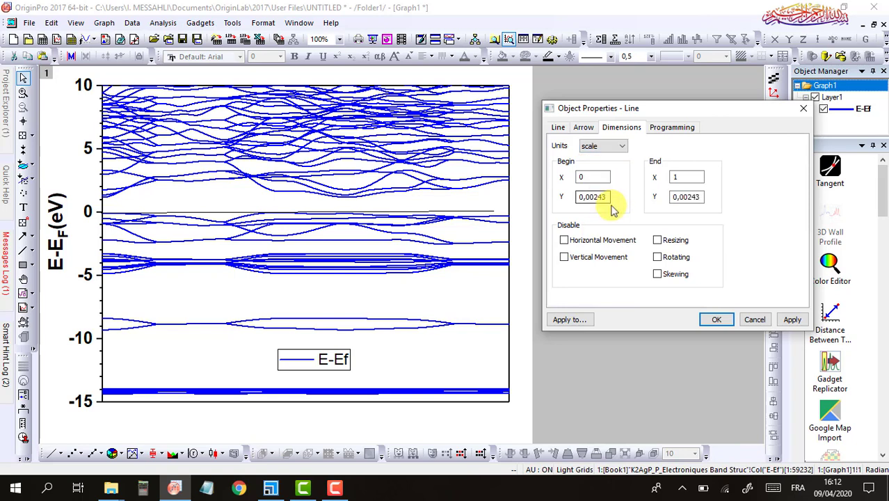
{"action": "left_click", "coordinate": [793, 320]}
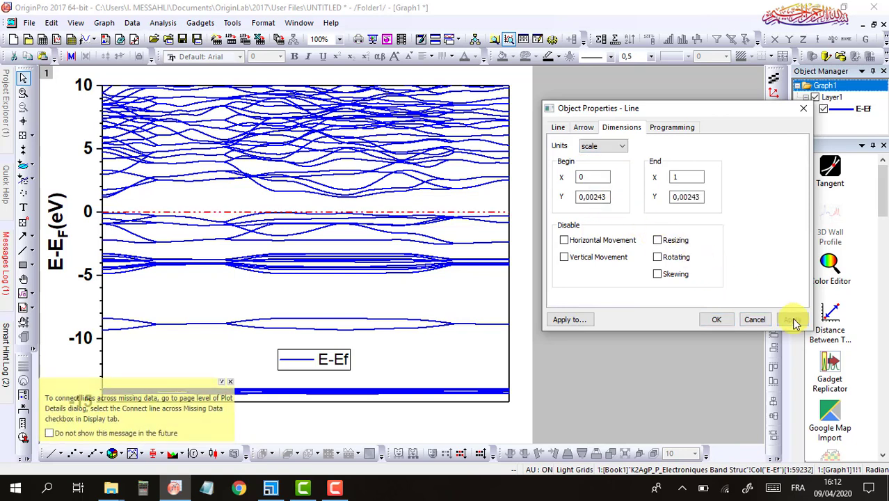
{"action": "left_click", "coordinate": [716, 320]}
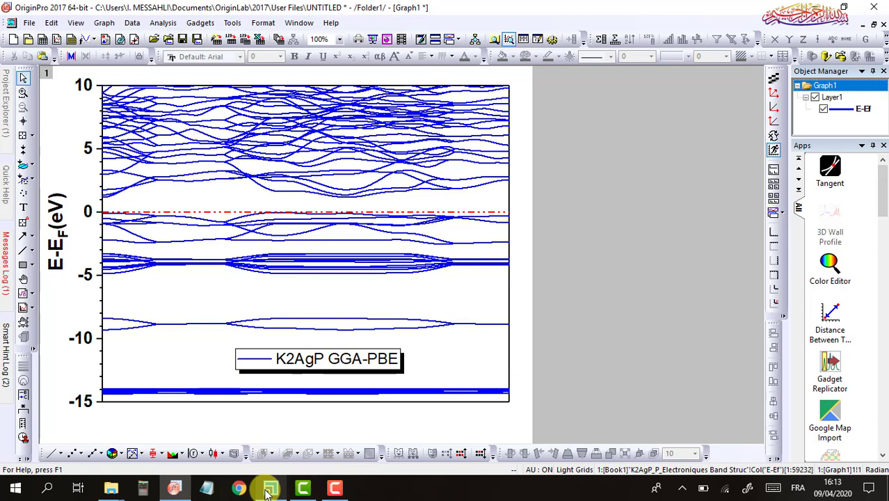
Save the project on the Desktop under the file name K2AgP Band.
{"action": "mouse_move", "coordinate": [267, 493]}
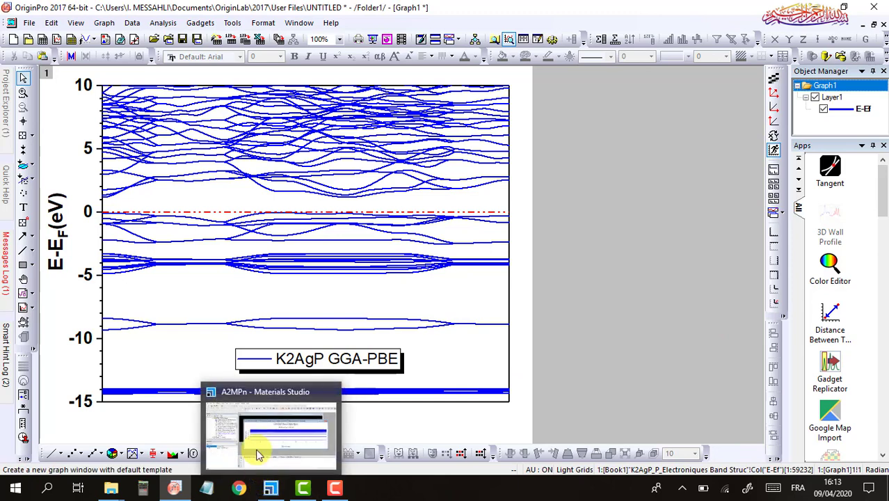
{"action": "left_click", "coordinate": [182, 39]}
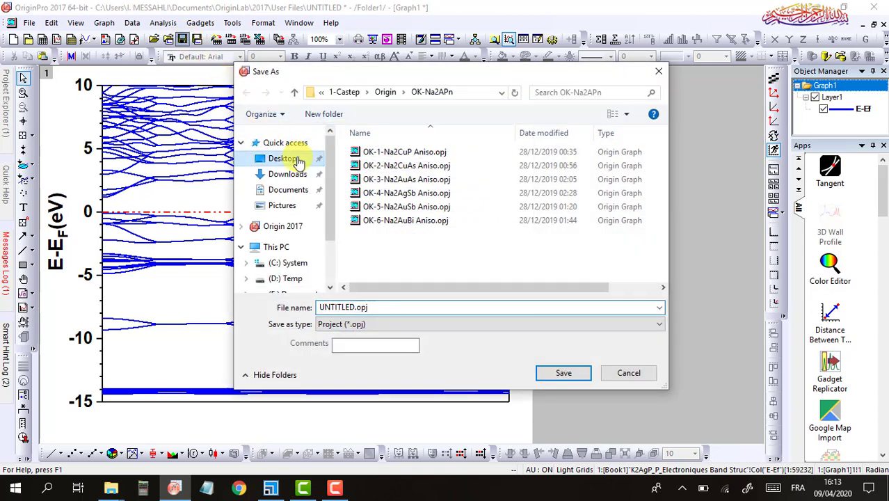
{"action": "left_click", "coordinate": [298, 159]}
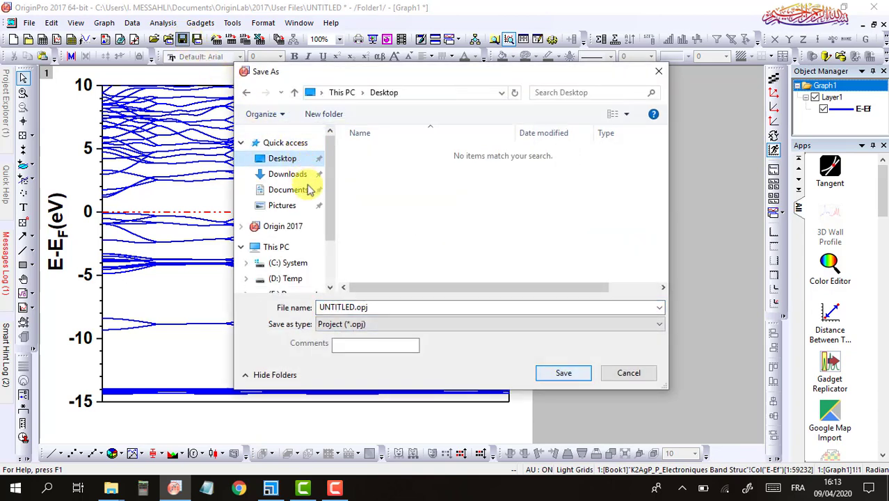
{"action": "left_click", "coordinate": [354, 310]}
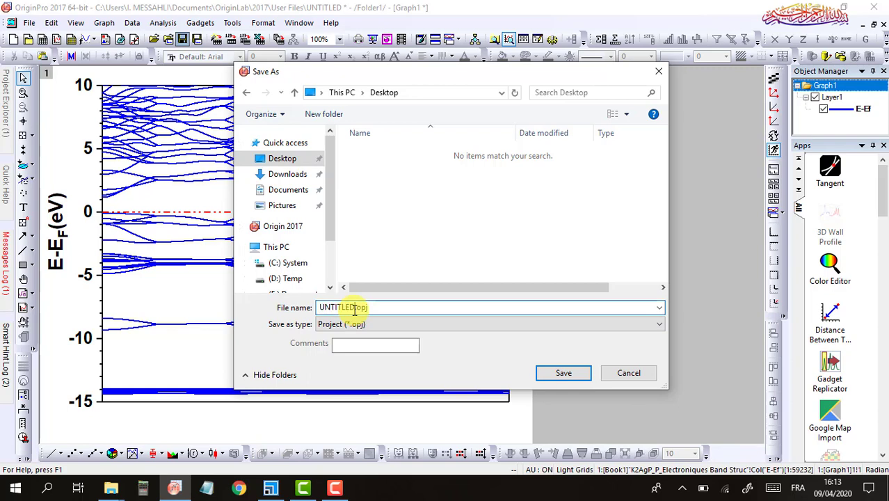
{"action": "left_click_drag", "start_coordinate": [354, 310], "coordinate": [310, 312]}
{"action": "type", "text": "K"}
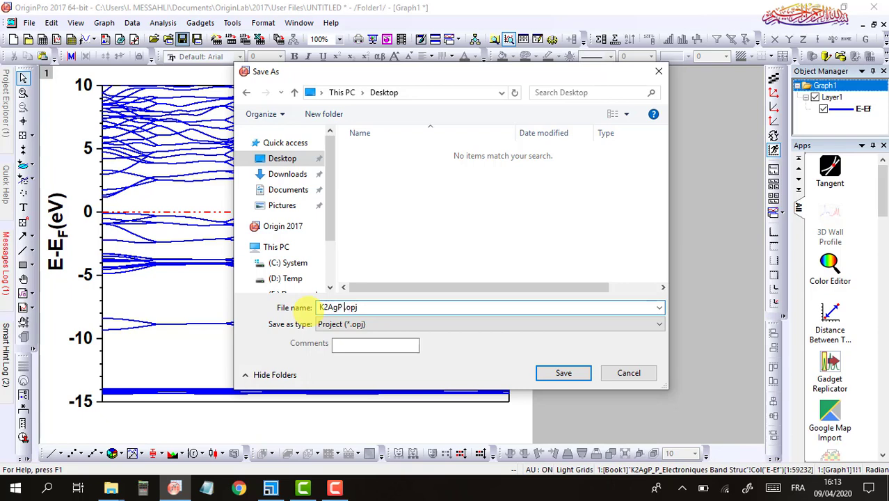
{"action": "type", "text": "2AgP Band"}
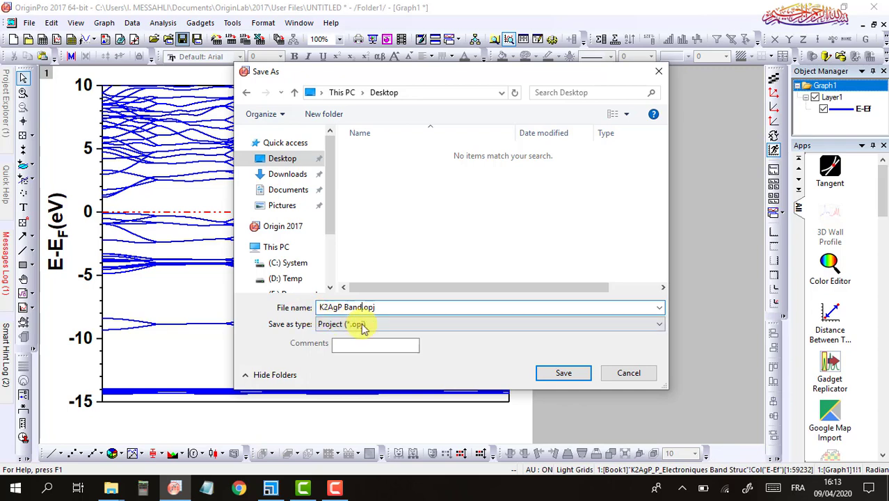
{"action": "left_click", "coordinate": [565, 374]}
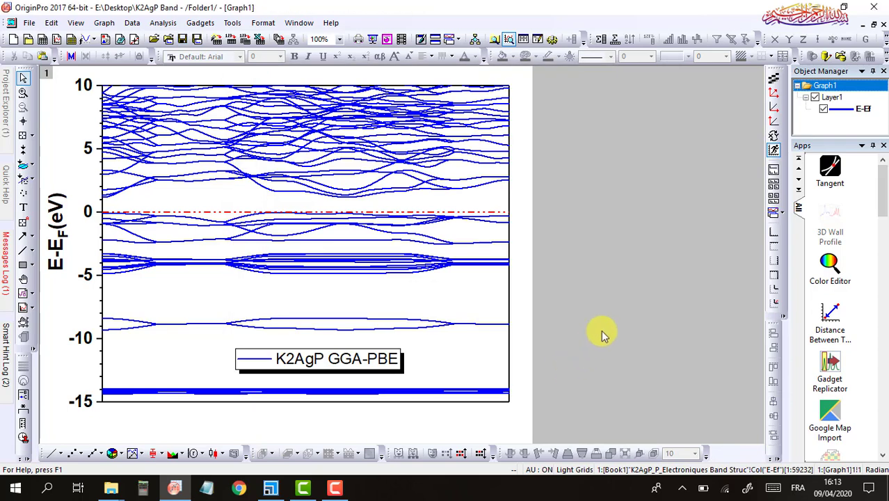
Restore the maximized graph window and set its long name to G-K2AgP Band in the window properties.
{"action": "left_click", "coordinate": [875, 26]}
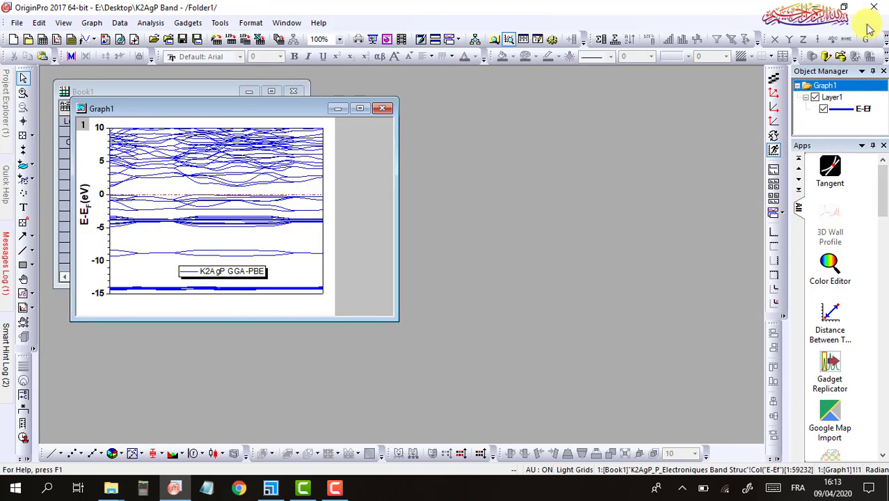
{"action": "right_click", "coordinate": [185, 112]}
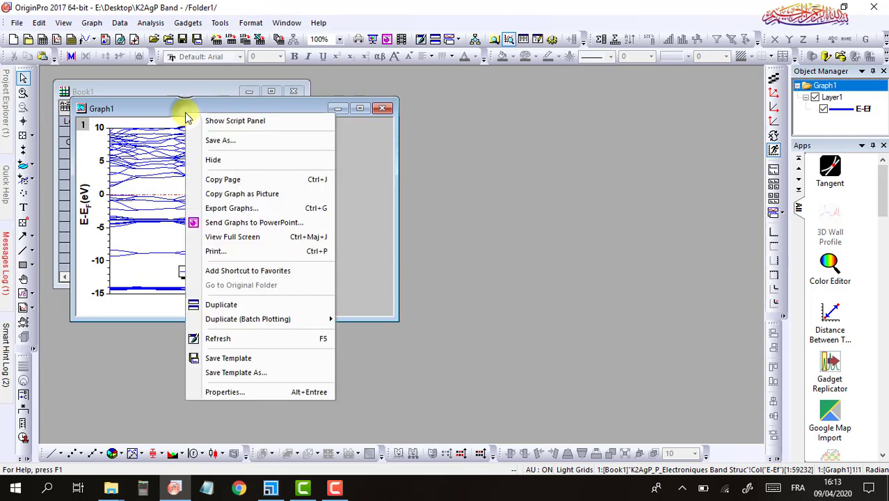
{"action": "left_click", "coordinate": [140, 113]}
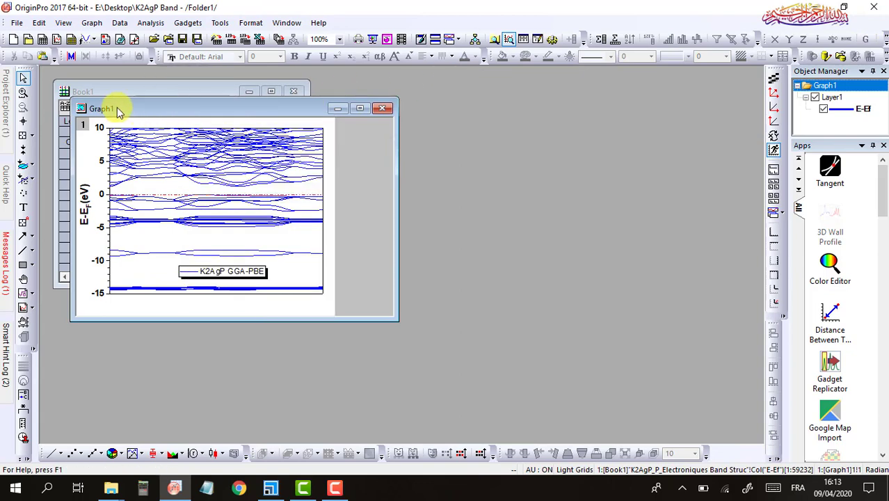
{"action": "right_click", "coordinate": [139, 109]}
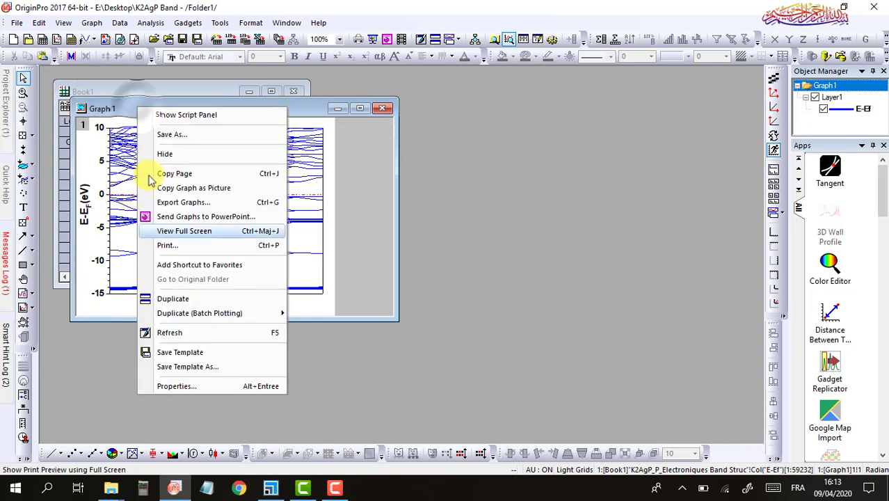
{"action": "left_click", "coordinate": [185, 387]}
{"action": "left_click", "coordinate": [373, 119]}
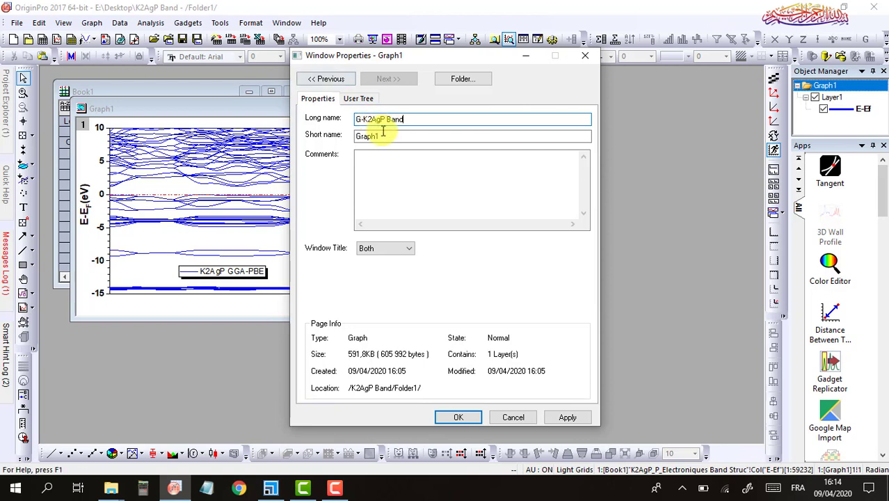
Copy the graph's long name G-K2AgP Band into its short name and apply the window properties.
{"action": "left_click", "coordinate": [386, 135]}
{"action": "left_click", "coordinate": [357, 119]}
{"action": "key", "text": "ctrl+a"}
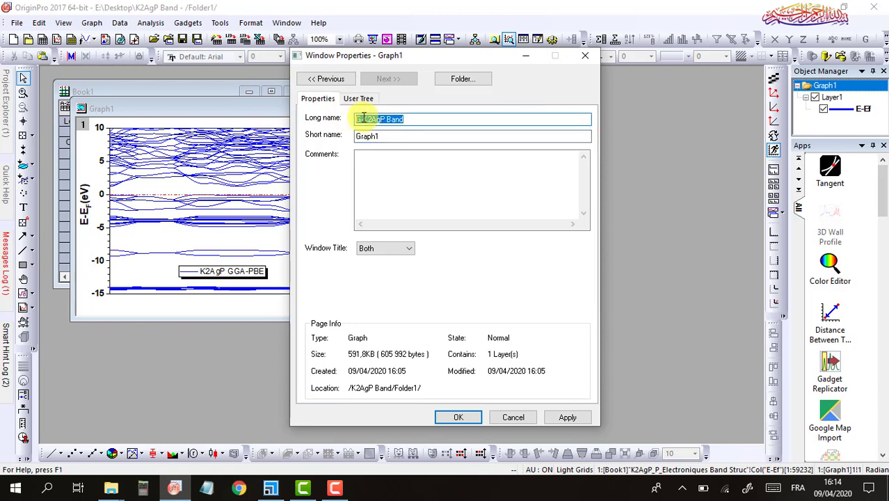
{"action": "right_click", "coordinate": [376, 120]}
{"action": "left_click", "coordinate": [300, 161]}
{"action": "double_click", "coordinate": [376, 135]}
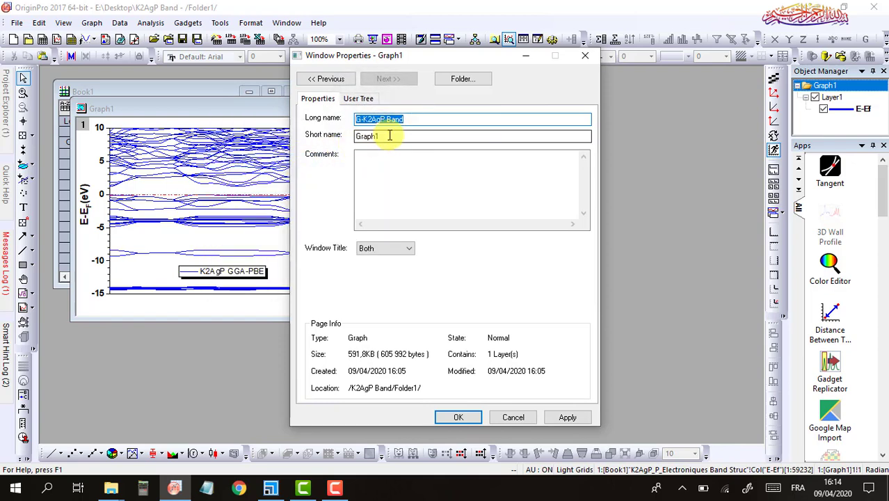
{"action": "right_click", "coordinate": [368, 137]}
{"action": "left_click", "coordinate": [227, 190]}
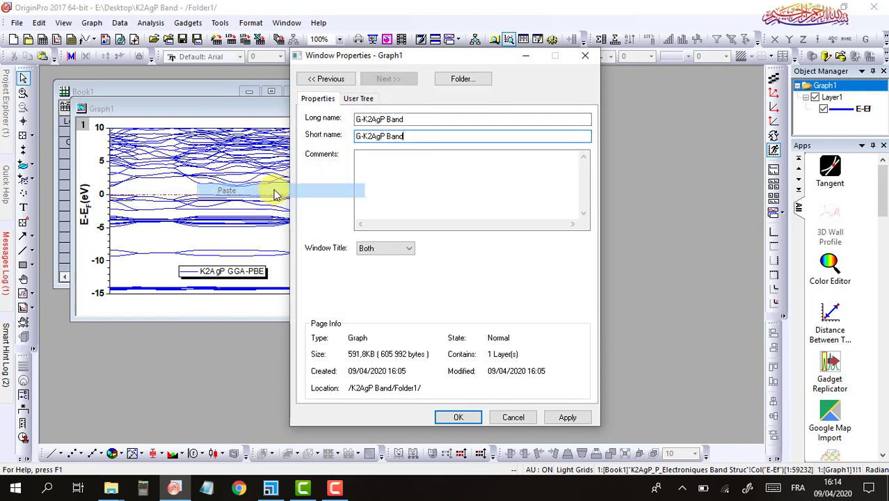
{"action": "left_click", "coordinate": [567, 418]}
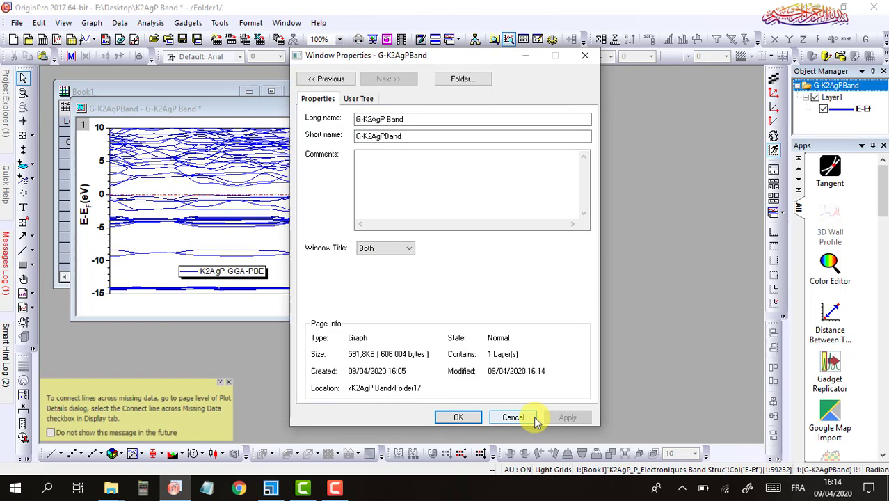
{"action": "left_click", "coordinate": [459, 417]}
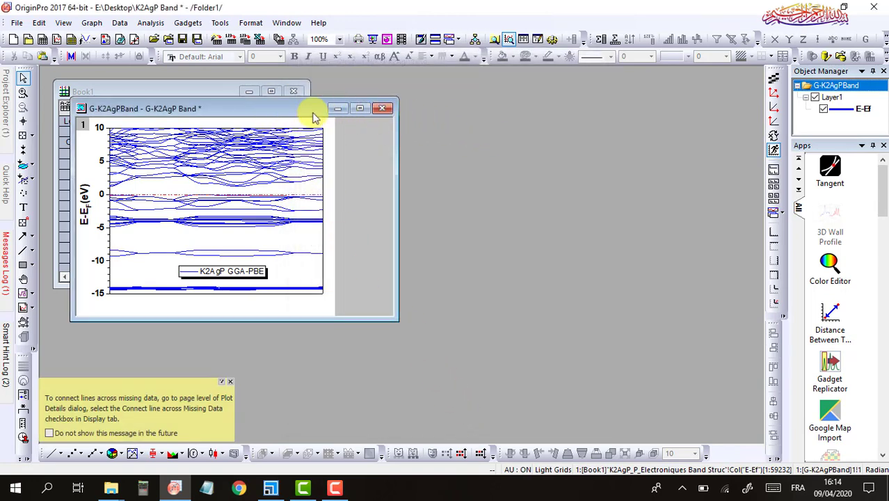
Move the graph window away from the workbook and set the workbook's long name to K2AgP Band in its properties.
{"action": "left_click_drag", "start_coordinate": [311, 110], "coordinate": [601, 137]}
{"action": "left_click", "coordinate": [167, 93]}
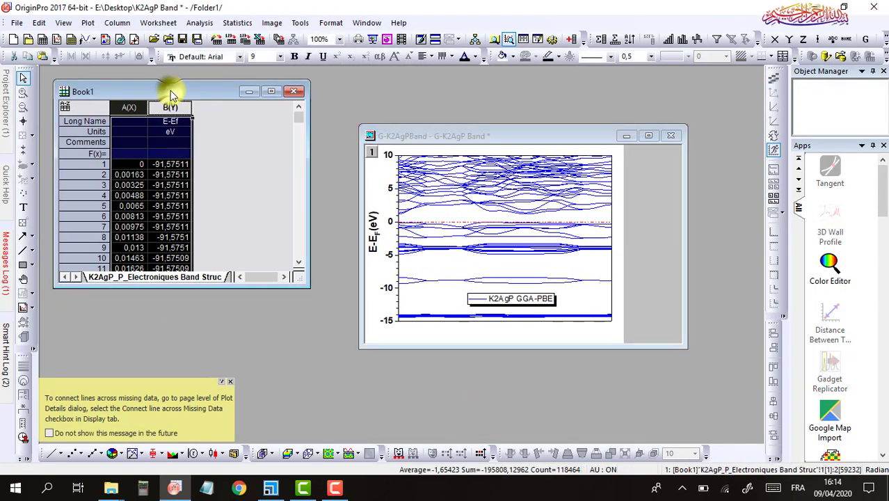
{"action": "right_click", "coordinate": [172, 93]}
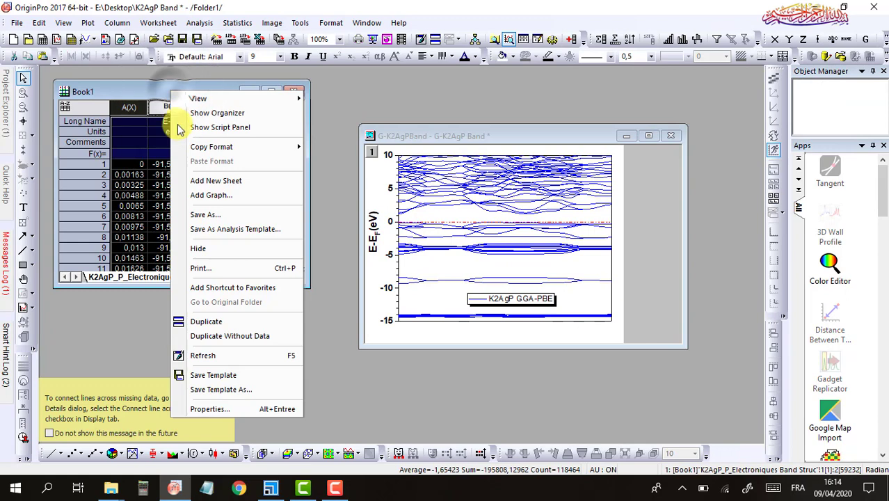
{"action": "left_click", "coordinate": [236, 409]}
{"action": "left_click", "coordinate": [398, 118]}
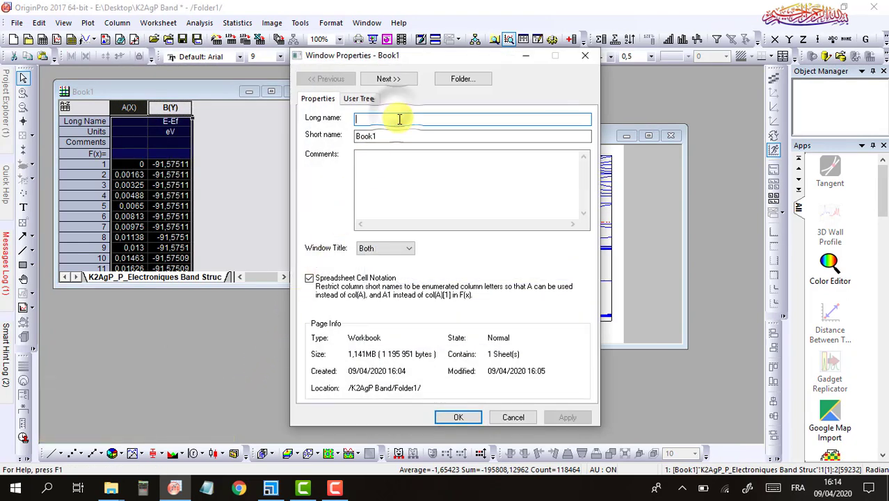
{"action": "right_click", "coordinate": [403, 122]}
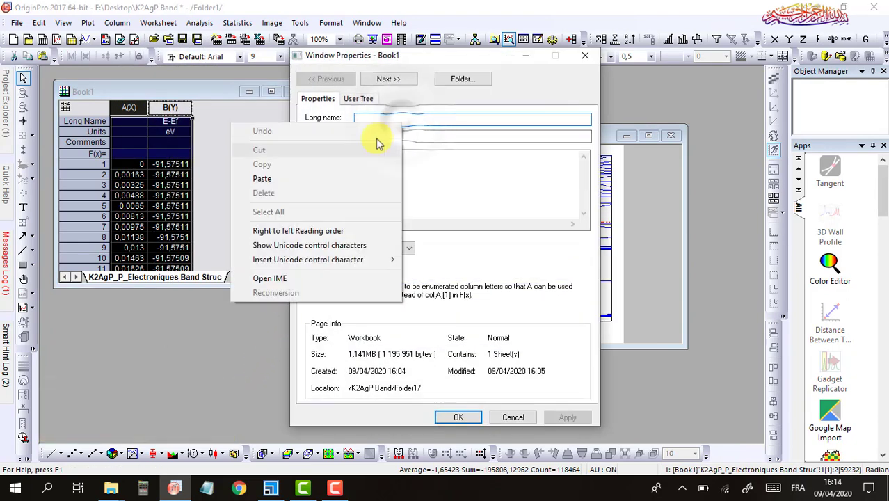
{"action": "left_click", "coordinate": [423, 177]}
{"action": "left_click_drag", "start_coordinate": [363, 121], "coordinate": [345, 122]}
{"action": "key", "text": "BackSpace"}
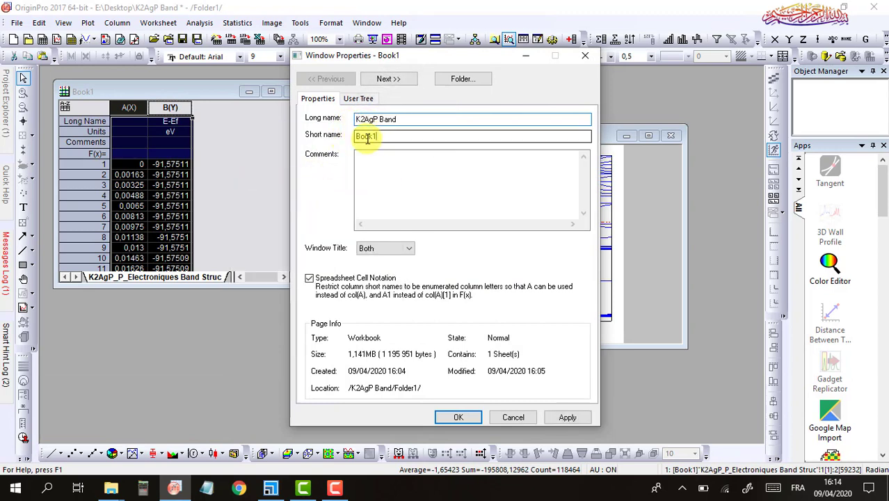
Replace the workbook's short name with K2AgP Band and confirm its window properties.
{"action": "double_click", "coordinate": [369, 137]}
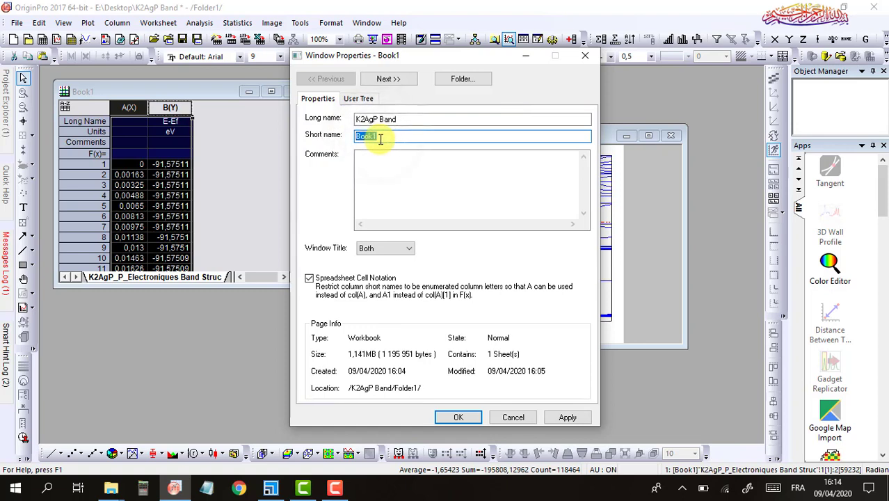
{"action": "right_click", "coordinate": [380, 137]}
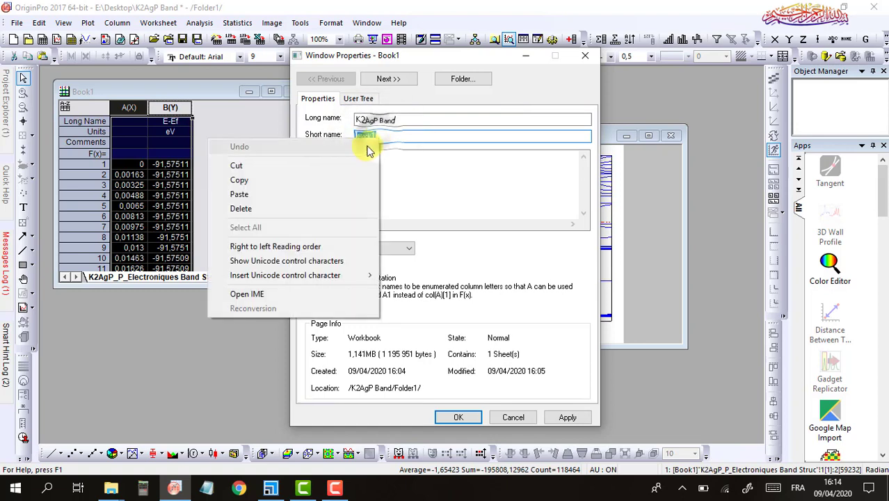
{"action": "left_click", "coordinate": [293, 192]}
{"action": "left_click", "coordinate": [355, 136]}
{"action": "key", "text": "Delete"}
{"action": "key", "text": "Delete"}
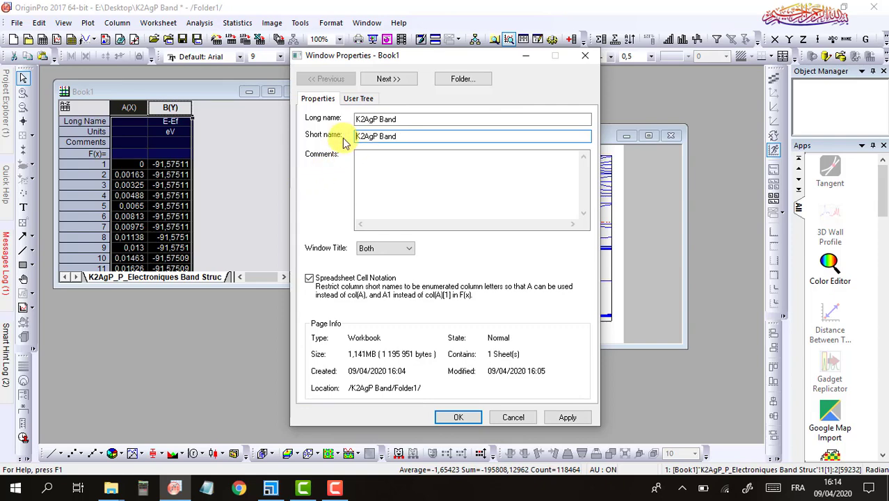
{"action": "left_click", "coordinate": [457, 420]}
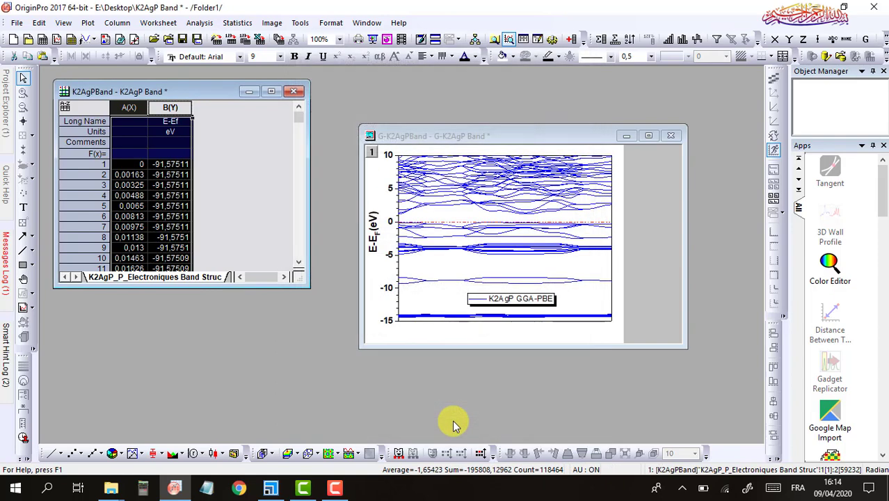
Maximize the band graph, and view the maximized CASTEP Band Structure chart in Materials Studio to check its k-point labels.
{"action": "left_click_drag", "start_coordinate": [502, 137], "coordinate": [466, 106]}
{"action": "double_click", "coordinate": [466, 106]}
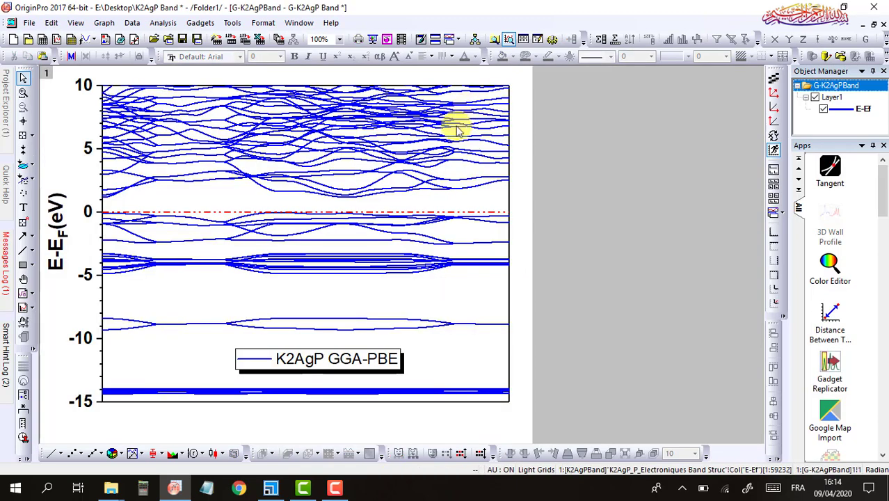
{"action": "left_click", "coordinate": [276, 491]}
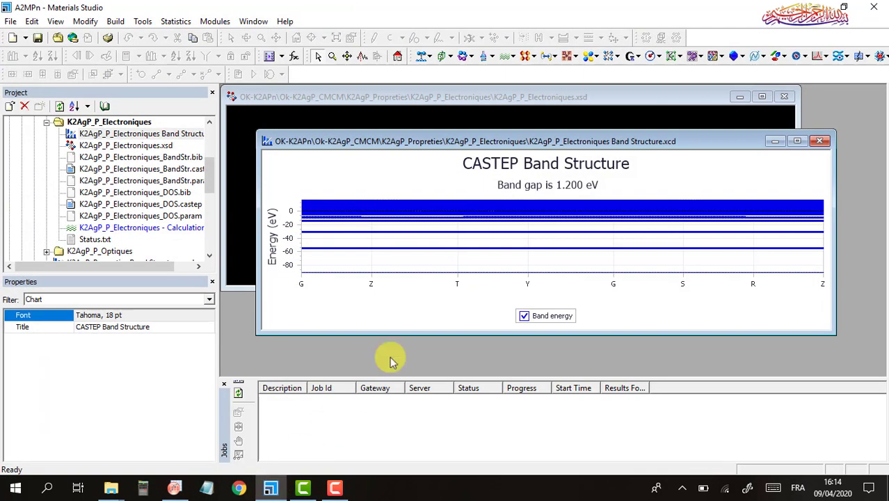
{"action": "double_click", "coordinate": [585, 144]}
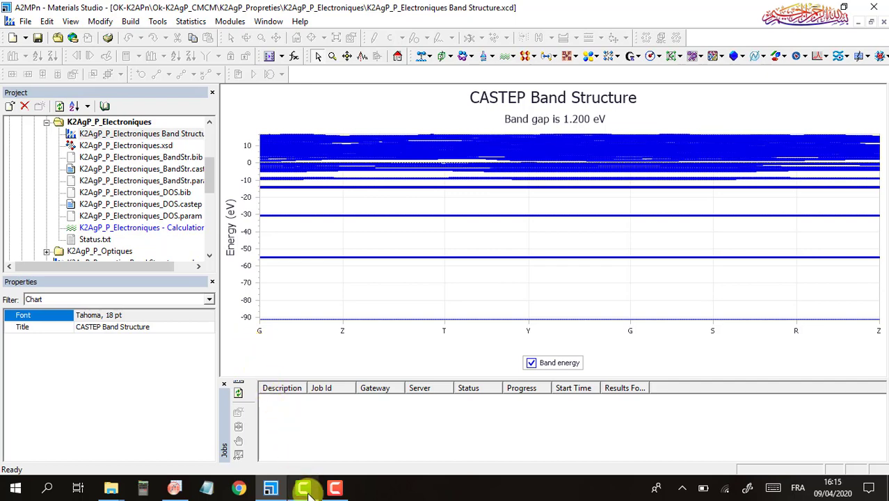
Switch back to OriginPro and add a Greek Γ text label just below the X axis at the plot's origin.
{"action": "left_click", "coordinate": [175, 489]}
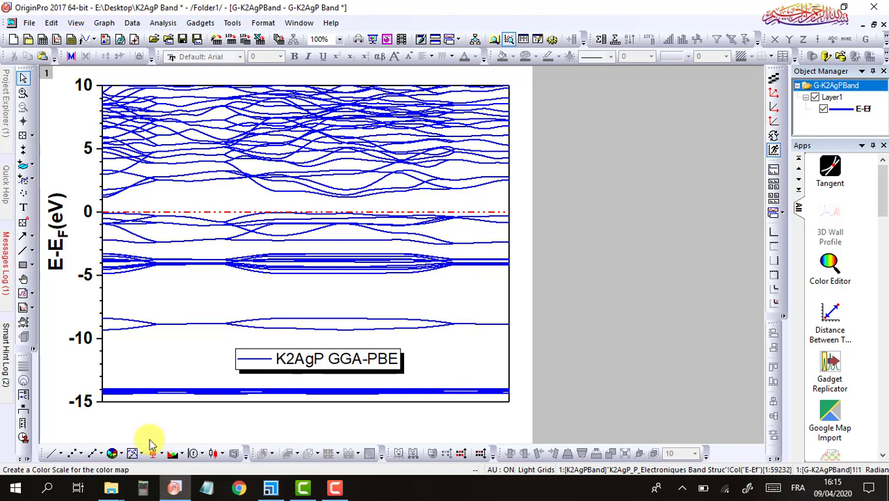
{"action": "left_click", "coordinate": [23, 208]}
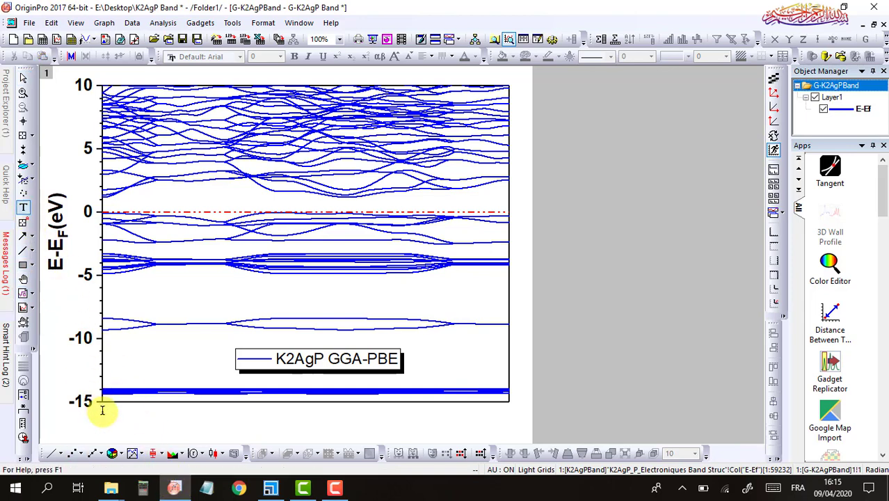
{"action": "left_click", "coordinate": [102, 410]}
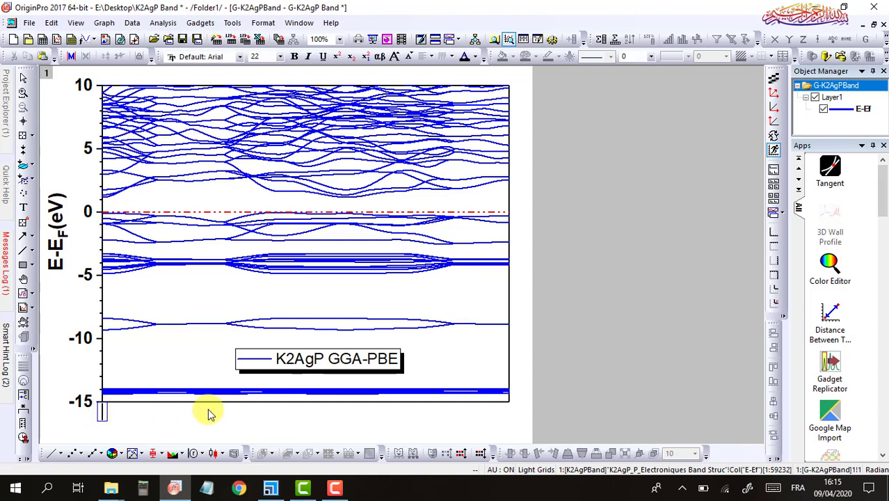
{"action": "left_click", "coordinate": [380, 58]}
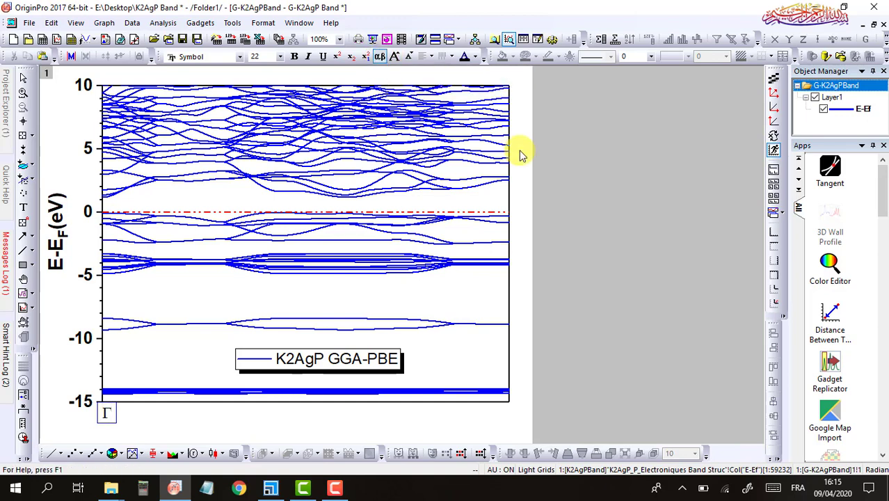
{"action": "left_click", "coordinate": [485, 295]}
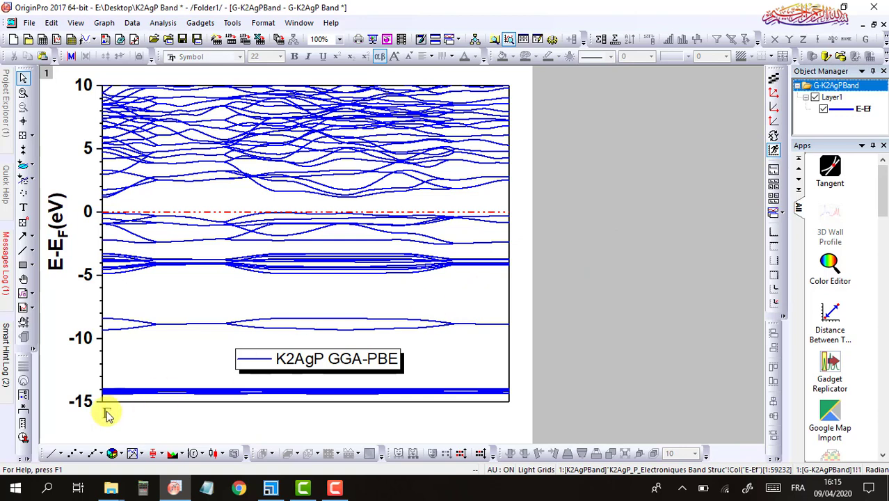
{"action": "left_click", "coordinate": [107, 415]}
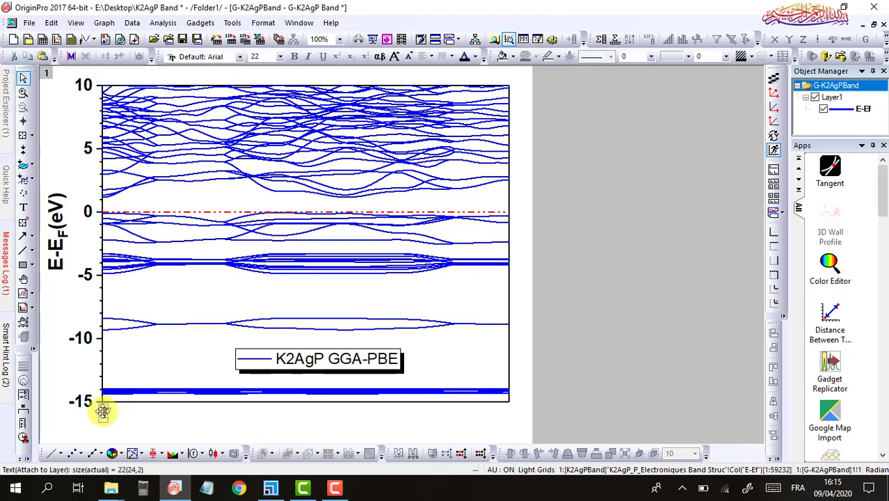
Add a text label Z just below the X axis at the plot's far end, centred under the frame's edge.
{"action": "left_click", "coordinate": [601, 377]}
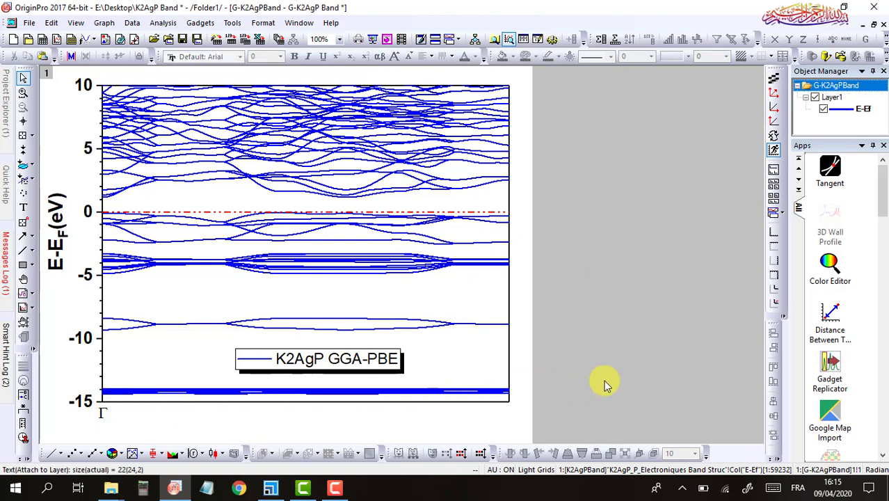
{"action": "left_click", "coordinate": [23, 207]}
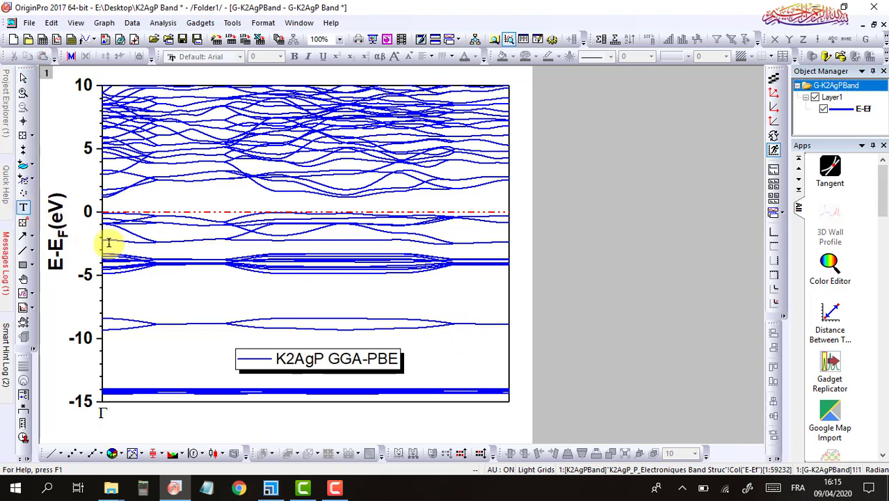
{"action": "left_click", "coordinate": [509, 413]}
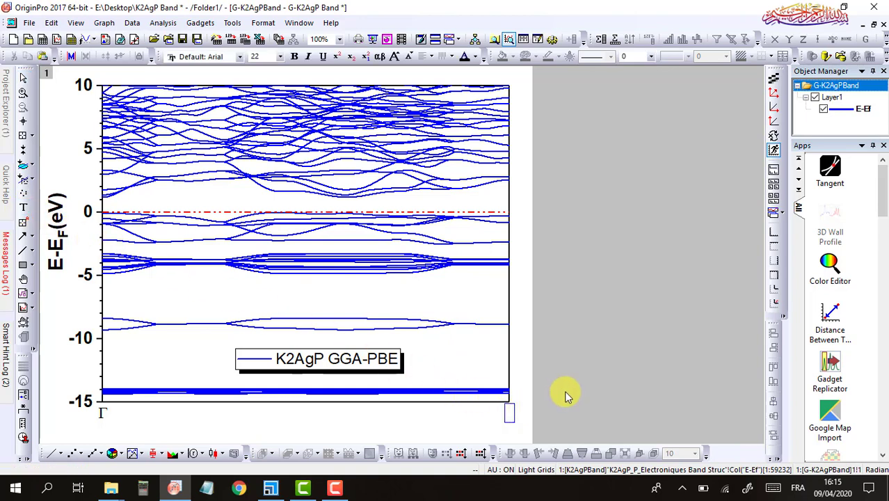
{"action": "type", "text": "Z"}
{"action": "left_click", "coordinate": [565, 395]}
{"action": "left_click", "coordinate": [515, 416]}
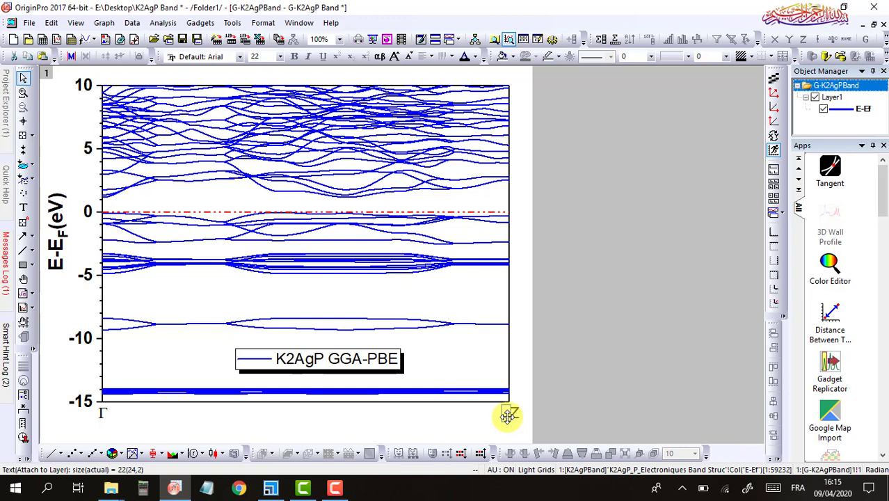
{"action": "left_click", "coordinate": [563, 407]}
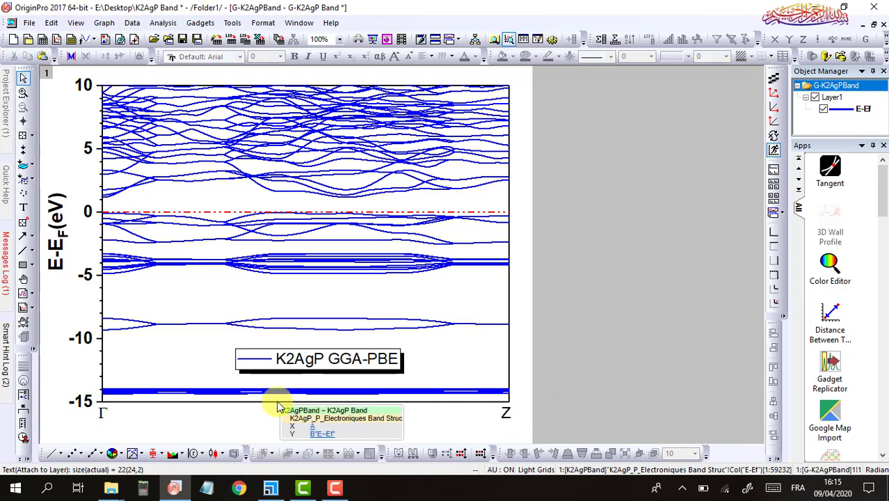
Switch to Materials Studio and zoom into the CASTEP Band Structure chart around the Y k-point.
{"action": "left_click", "coordinate": [271, 489]}
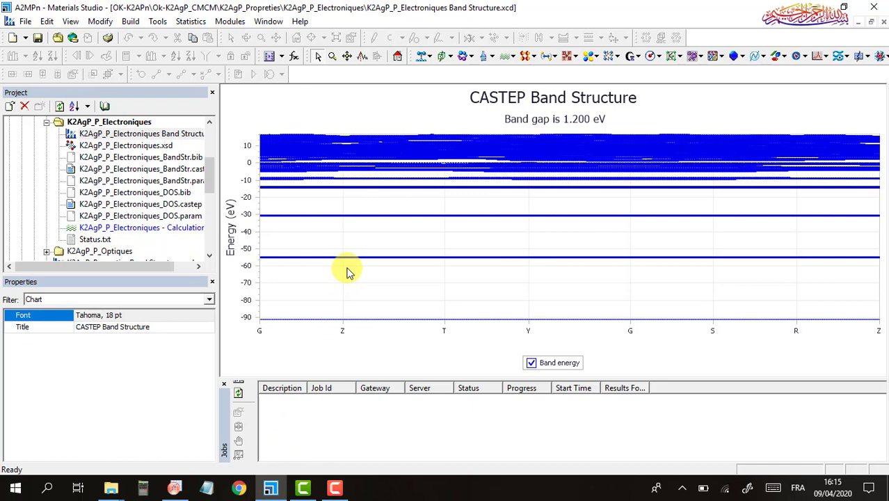
{"action": "left_click", "coordinate": [332, 55]}
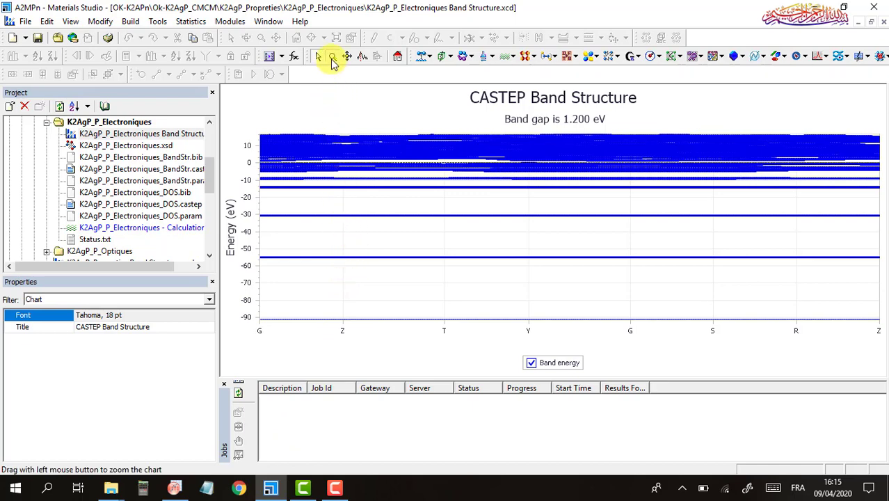
{"action": "left_click", "coordinate": [331, 285]}
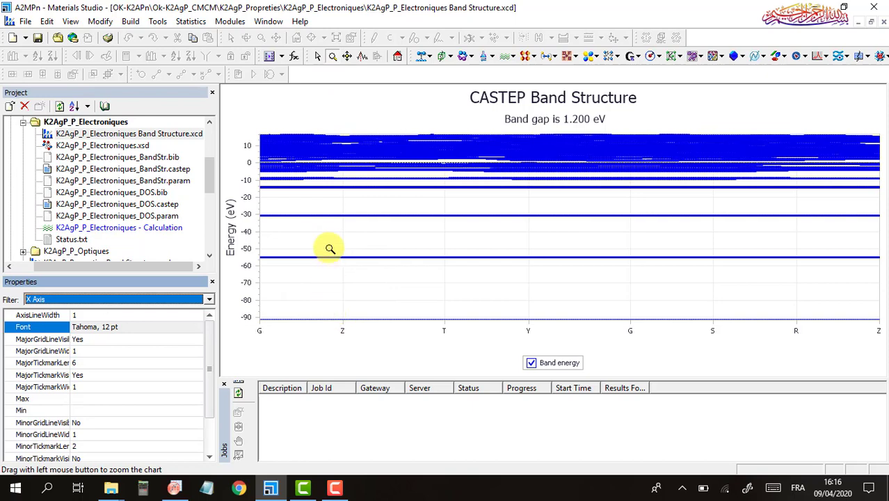
{"action": "left_click", "coordinate": [355, 270]}
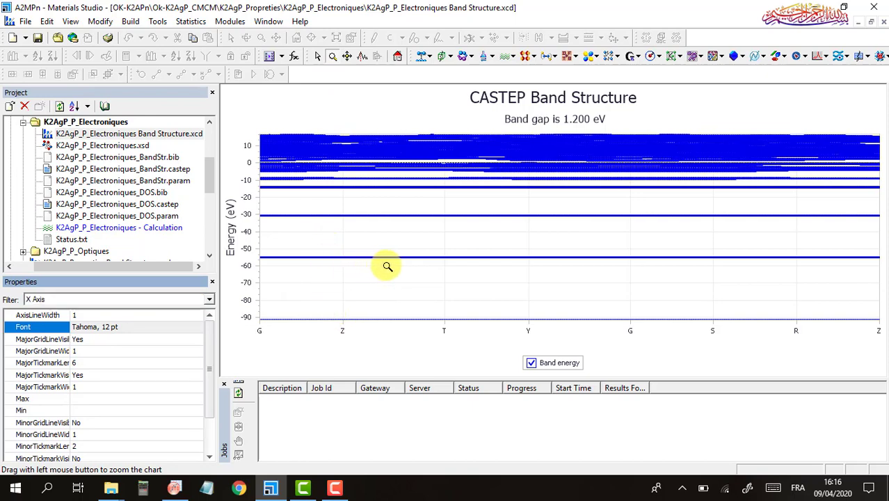
{"action": "left_click_drag", "start_coordinate": [387, 267], "coordinate": [492, 272]}
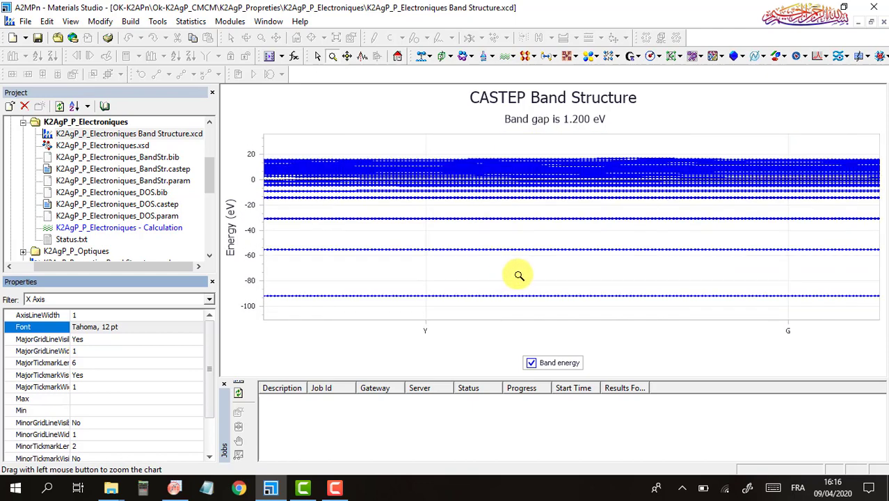
{"action": "left_click", "coordinate": [518, 276]}
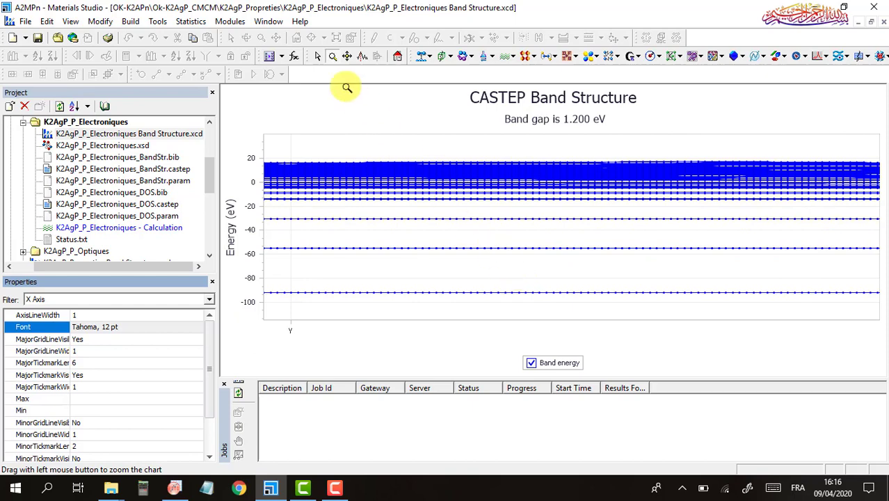
{"action": "left_click", "coordinate": [316, 56]}
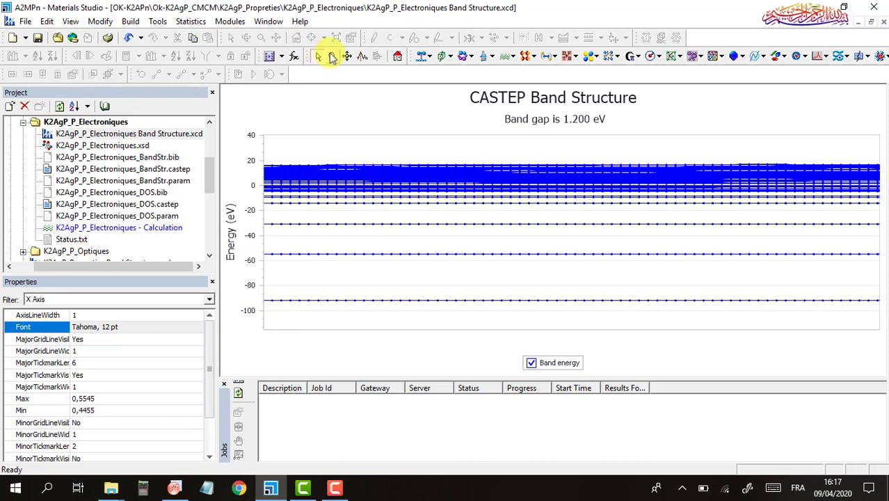
{"action": "left_click", "coordinate": [332, 56]}
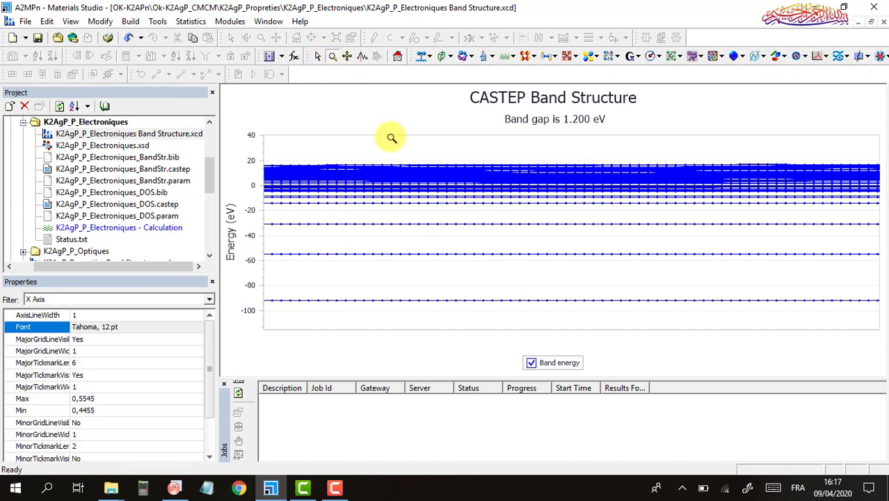
{"action": "left_click", "coordinate": [449, 274]}
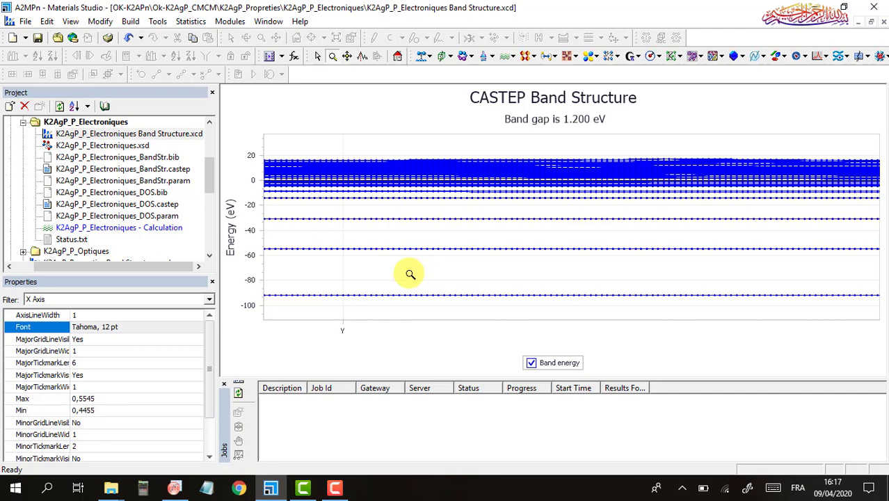
{"action": "left_click_drag", "start_coordinate": [411, 274], "coordinate": [344, 270]}
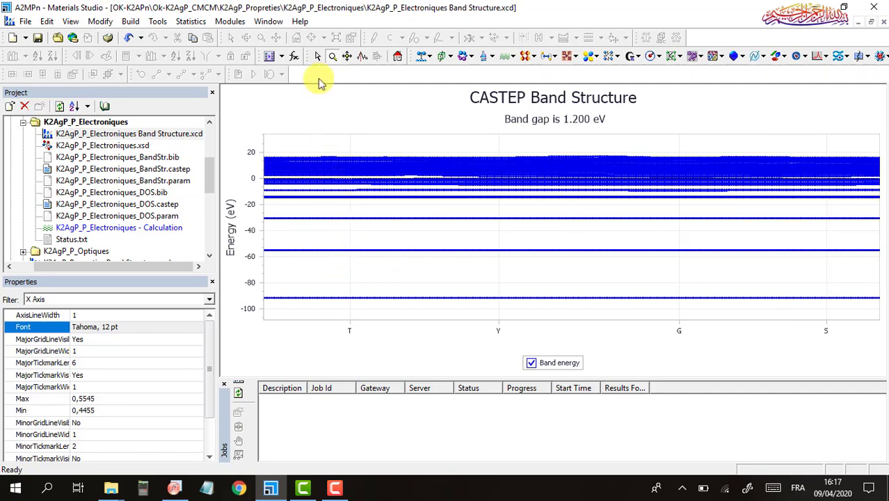
{"action": "left_click", "coordinate": [317, 59]}
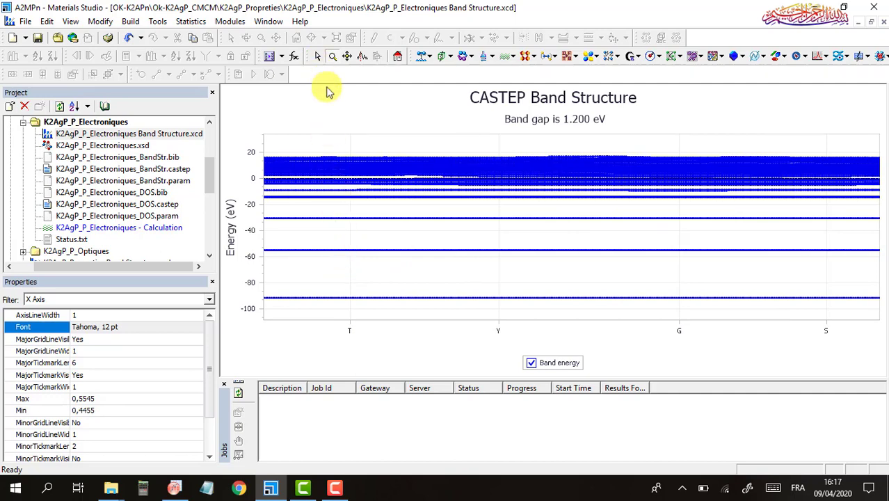
Show the chart crosshair and read the coordinates of the lowest band's data point at the Y k-point.
{"action": "right_click", "coordinate": [413, 301]}
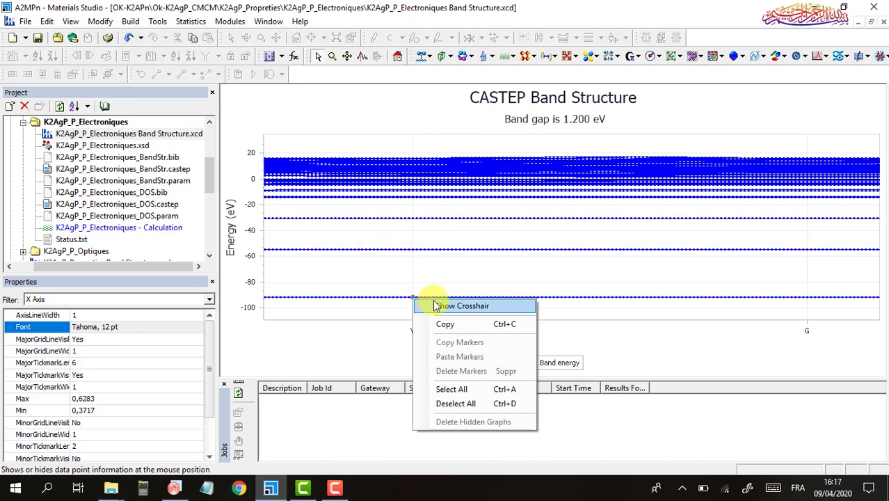
{"action": "left_click", "coordinate": [433, 305]}
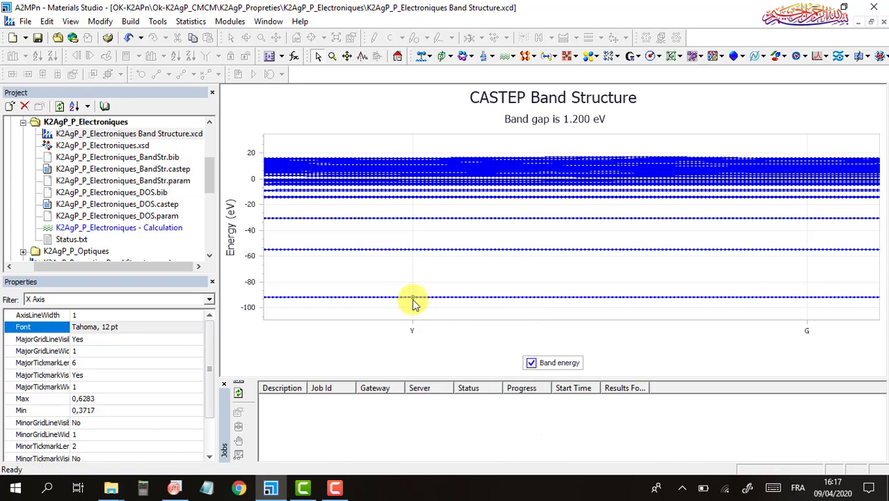
{"action": "left_click", "coordinate": [413, 297]}
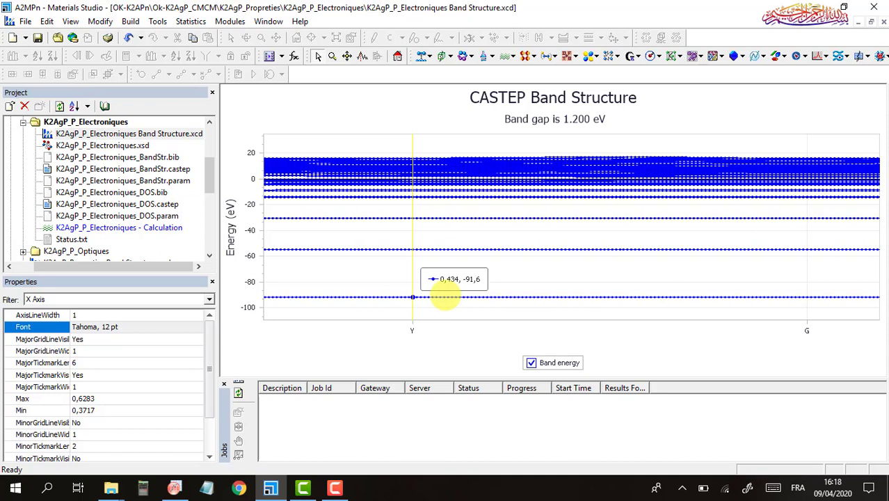
Switch back to OriginPro and draw a vertical line across the band plot at about X = 0.25, from Y about 9.4 to -14.6.
{"action": "left_click", "coordinate": [175, 489]}
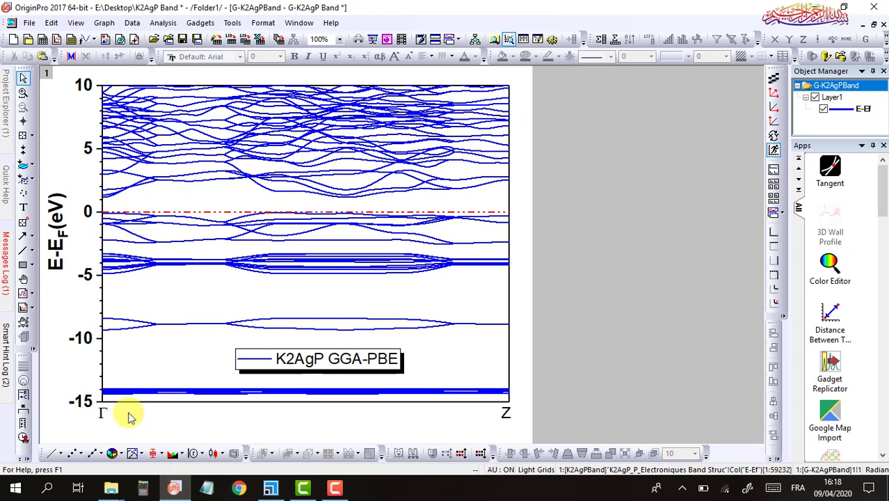
{"action": "left_click", "coordinate": [23, 249]}
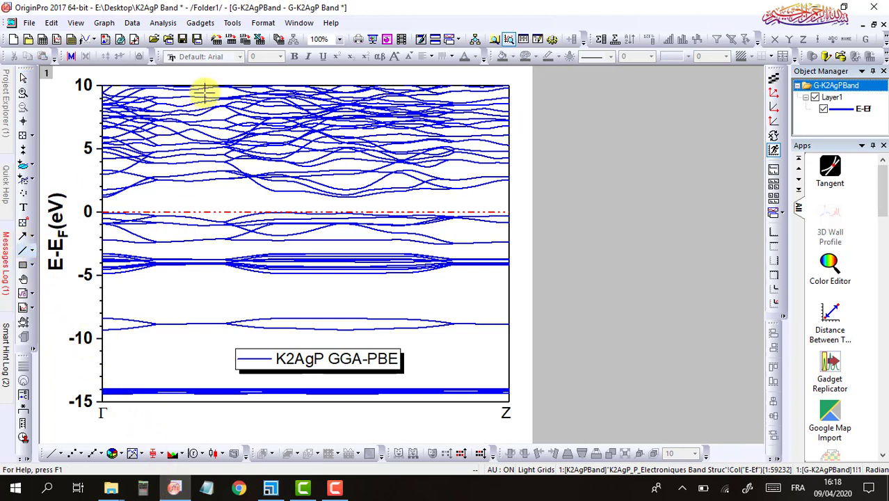
{"action": "left_click_drag", "start_coordinate": [204, 91], "coordinate": [205, 395]}
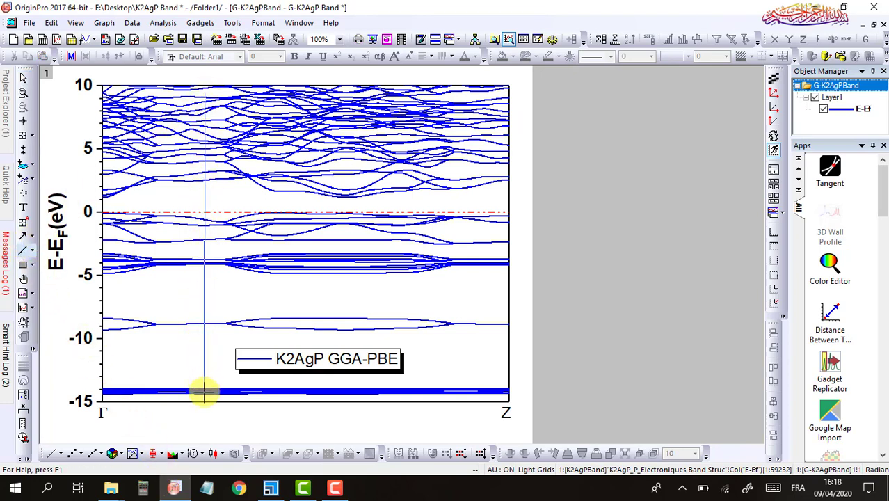
Set both the begin and end X of the vertical line to 0,434 in its dimension properties, using scale units.
{"action": "double_click", "coordinate": [204, 365]}
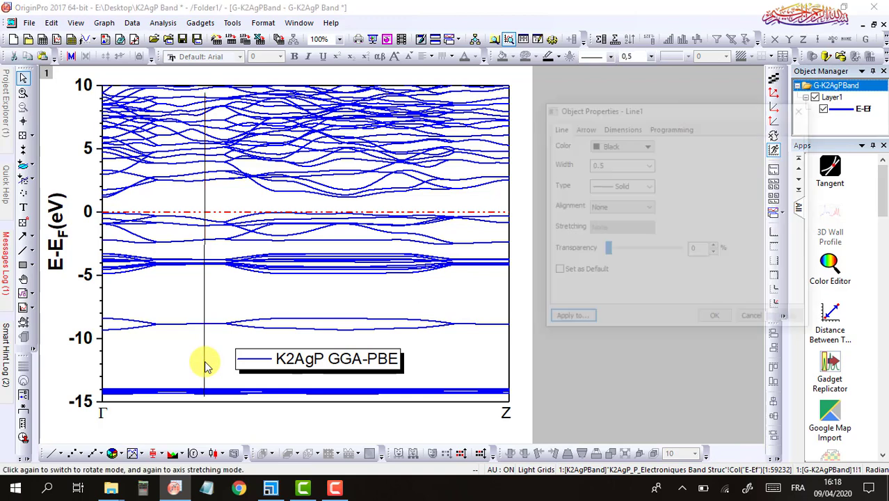
{"action": "left_click", "coordinate": [622, 128]}
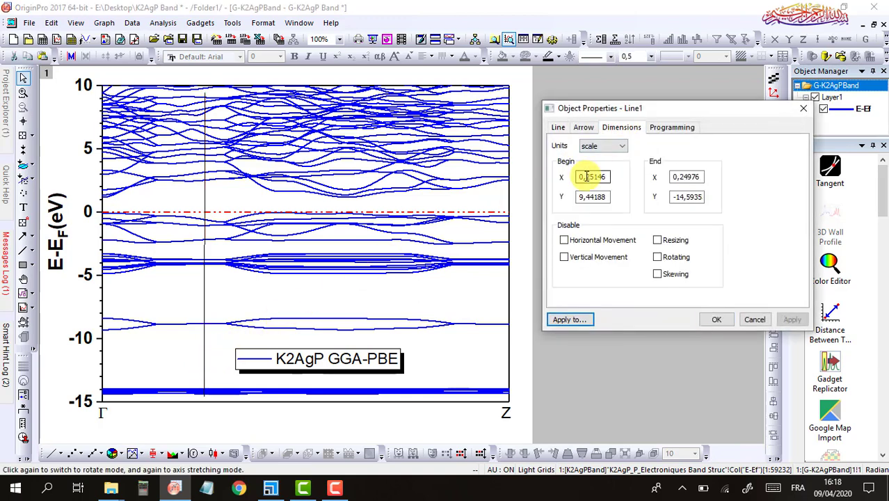
{"action": "left_click_drag", "start_coordinate": [586, 177], "coordinate": [624, 175]}
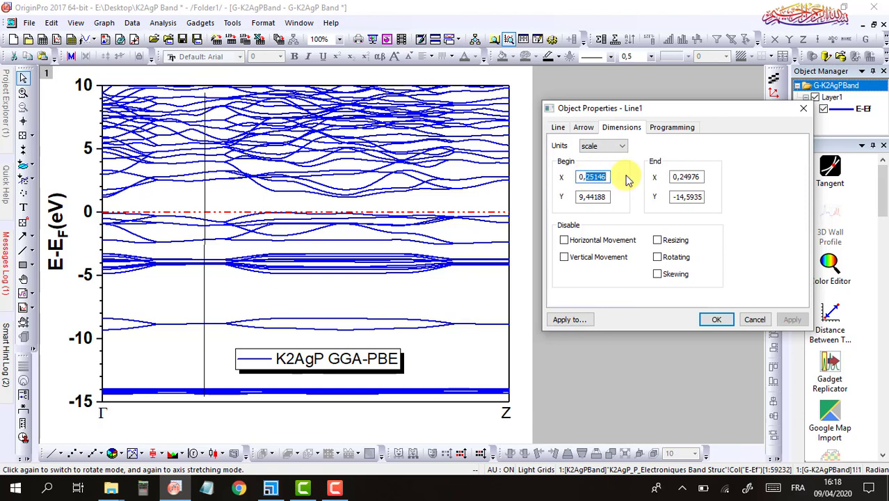
{"action": "type", "text": "434"}
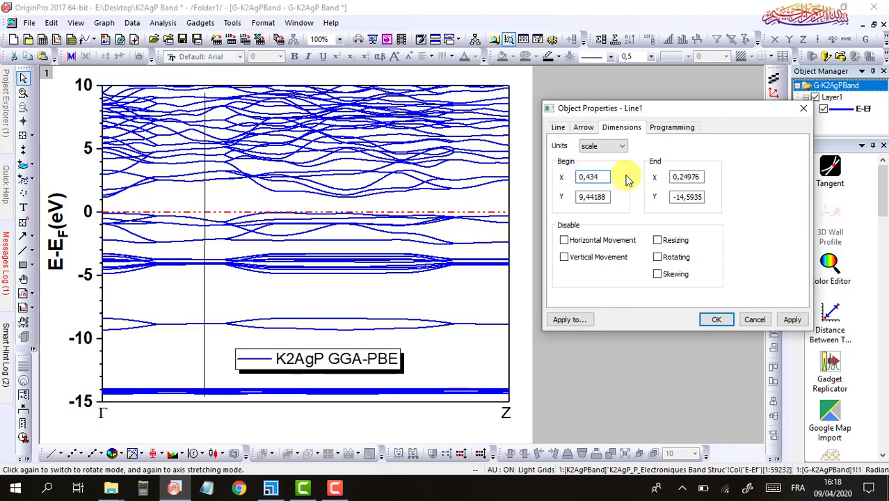
{"action": "left_click", "coordinate": [681, 177]}
{"action": "left_click_drag", "start_coordinate": [681, 177], "coordinate": [722, 178]}
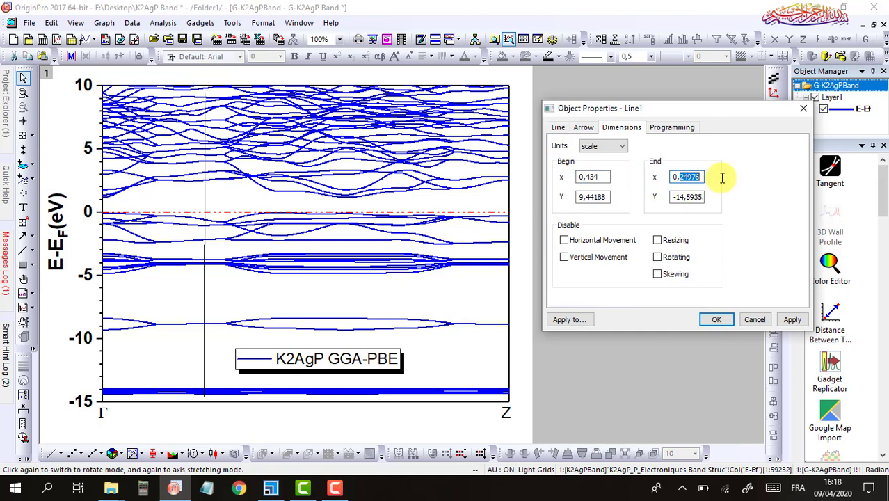
{"action": "type", "text": "434"}
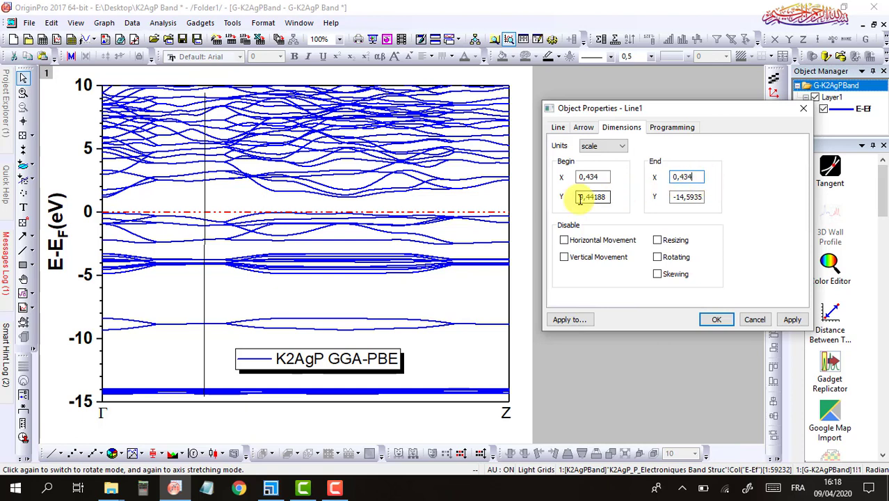
Set the vertical line's begin Y to -15 and end Y to 10, and apply the properties.
{"action": "left_click_drag", "start_coordinate": [579, 198], "coordinate": [636, 195]}
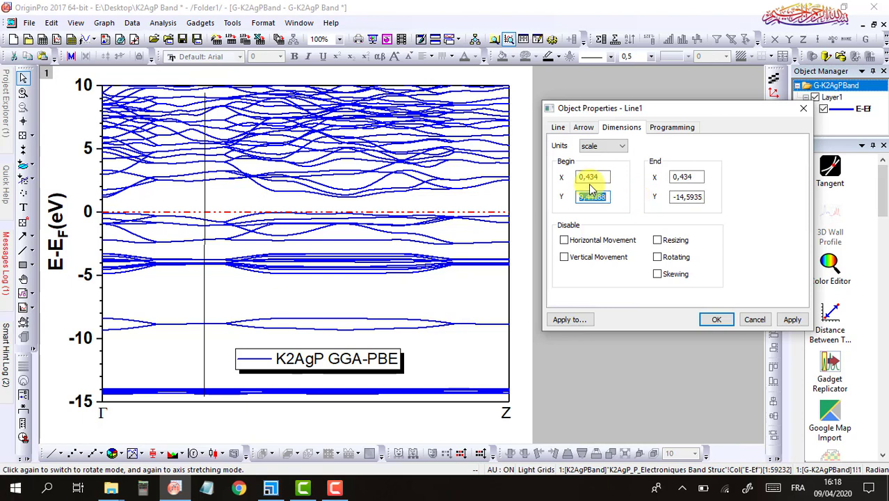
{"action": "type", "text": "-"}
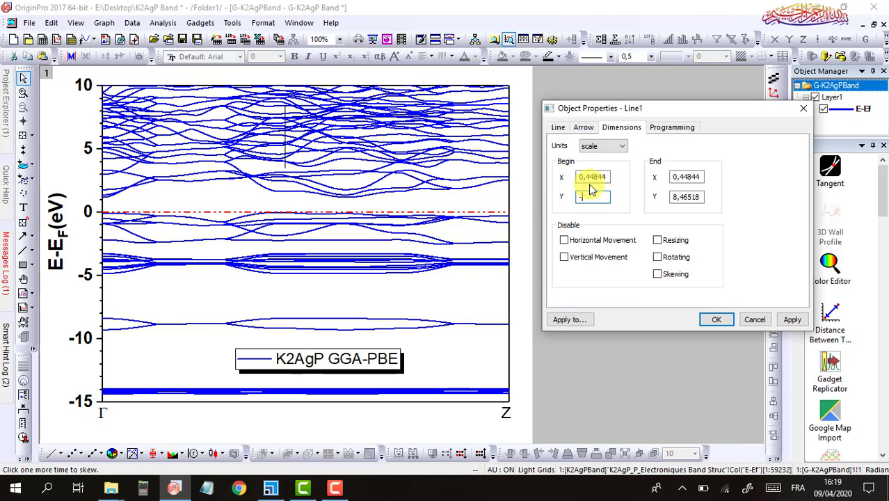
{"action": "type", "text": "15"}
{"action": "double_click", "coordinate": [672, 197]}
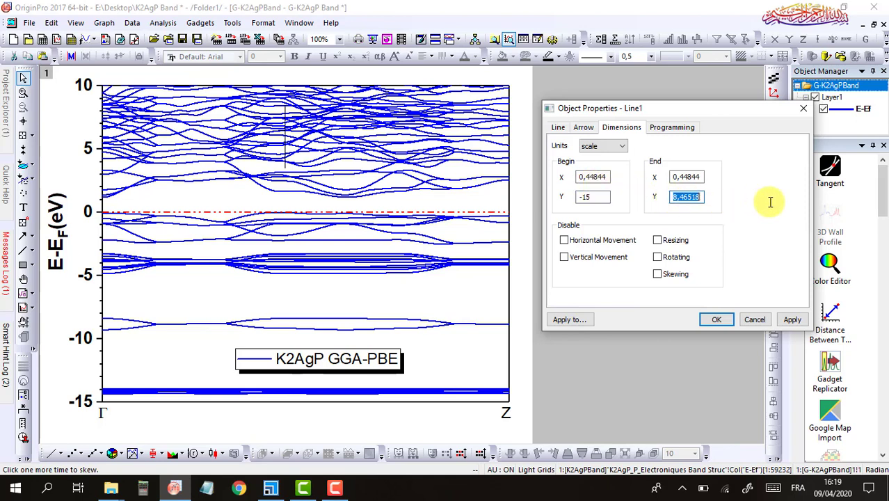
{"action": "key", "text": "BackSpace"}
{"action": "left_click", "coordinate": [792, 319]}
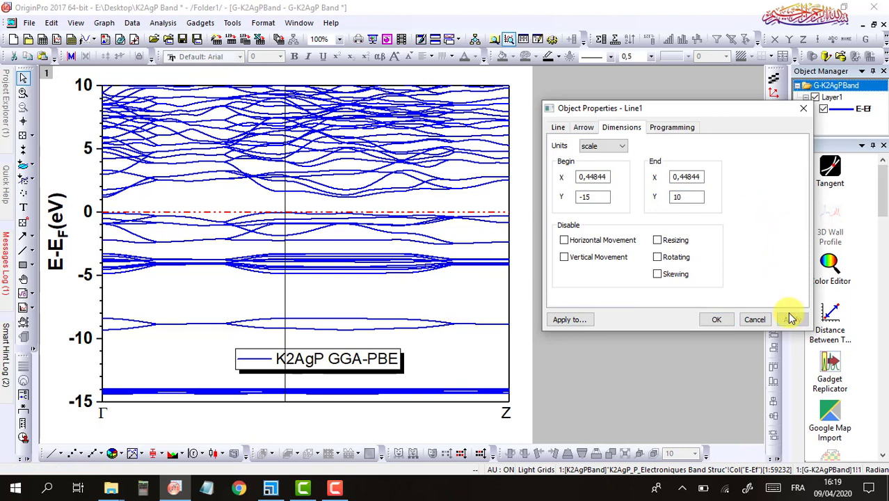
{"action": "left_click", "coordinate": [713, 323]}
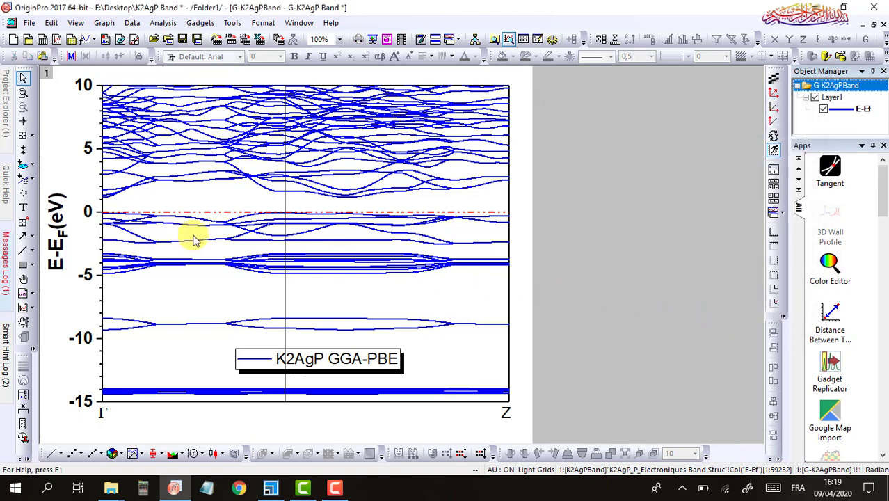
Add a text label Y below the X axis and centre it under the vertical line at X = 0,434.
{"action": "left_click", "coordinate": [23, 206]}
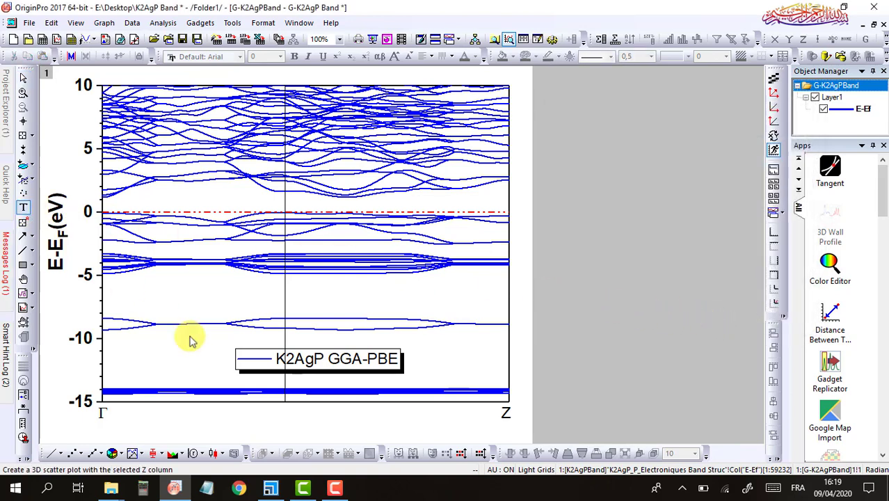
{"action": "left_click", "coordinate": [286, 410]}
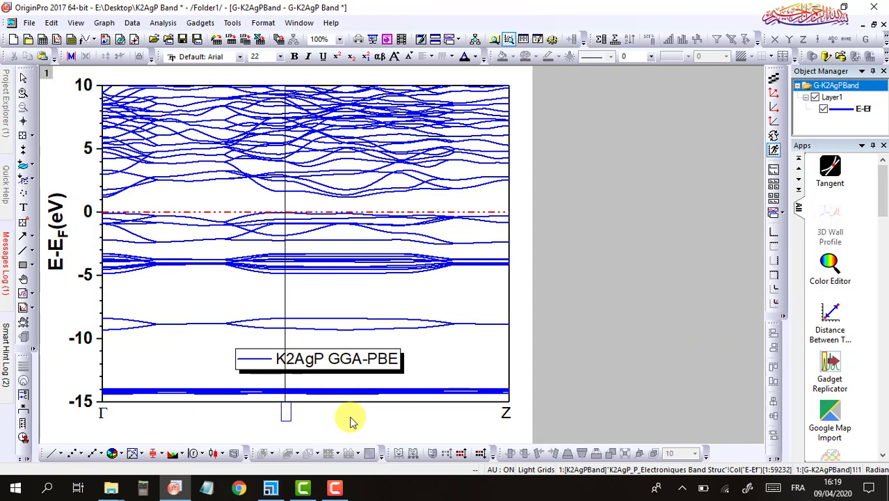
{"action": "type", "text": "Y"}
{"action": "left_click", "coordinate": [571, 342]}
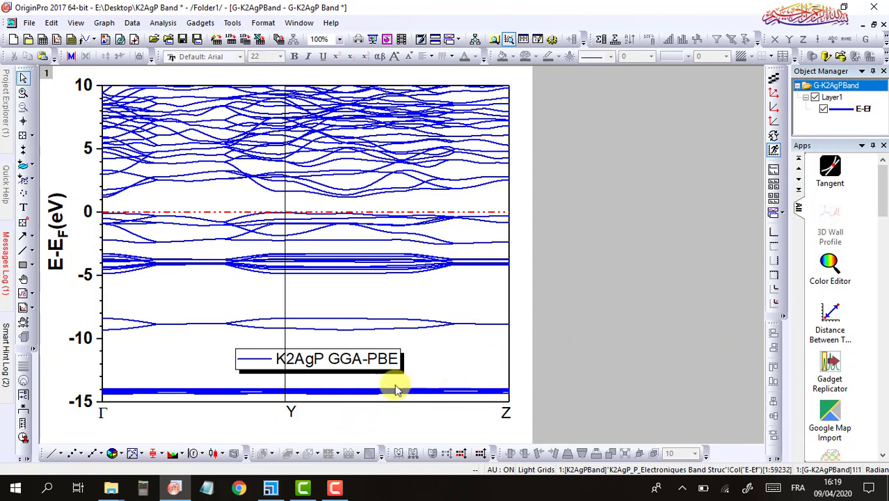
{"action": "left_click", "coordinate": [287, 410]}
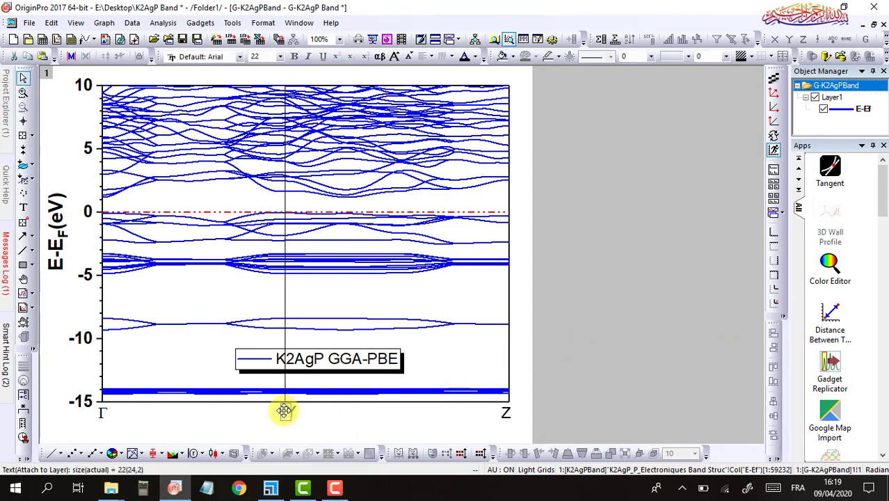
{"action": "left_click", "coordinate": [624, 382]}
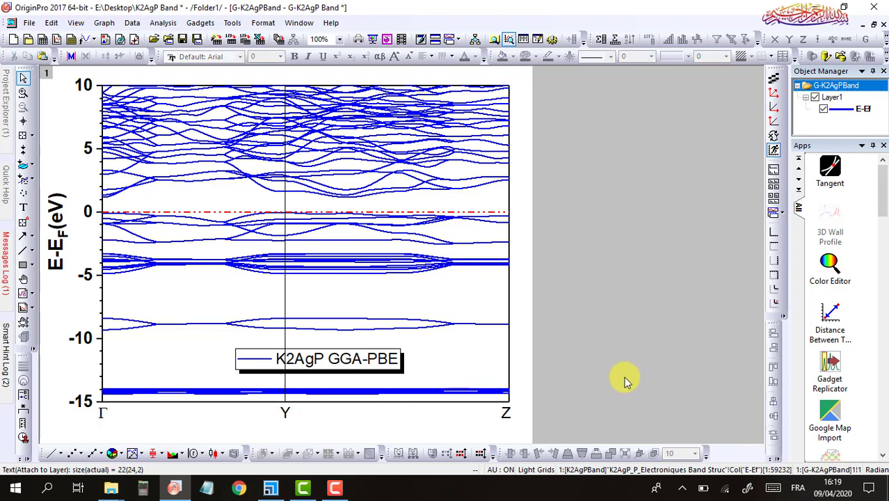
Switch to Materials Studio and read the coordinates of the lowest band's data point at the G k-point.
{"action": "left_click", "coordinate": [270, 489]}
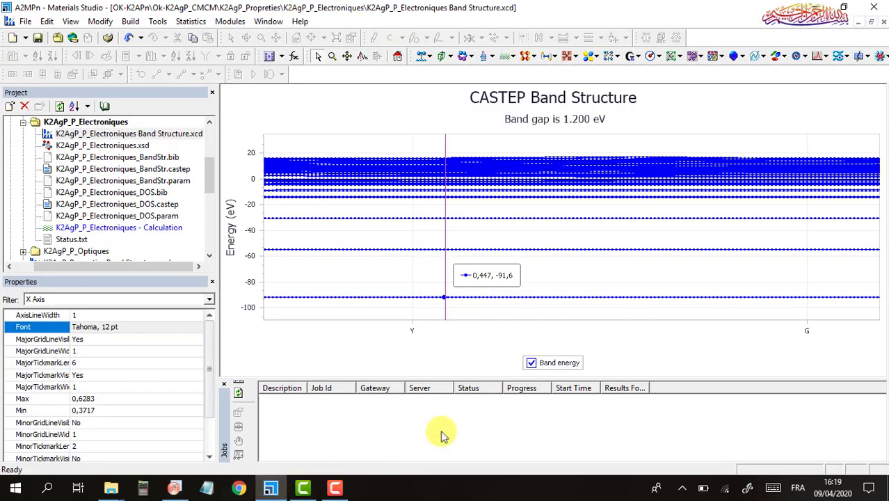
{"action": "left_click", "coordinate": [806, 296]}
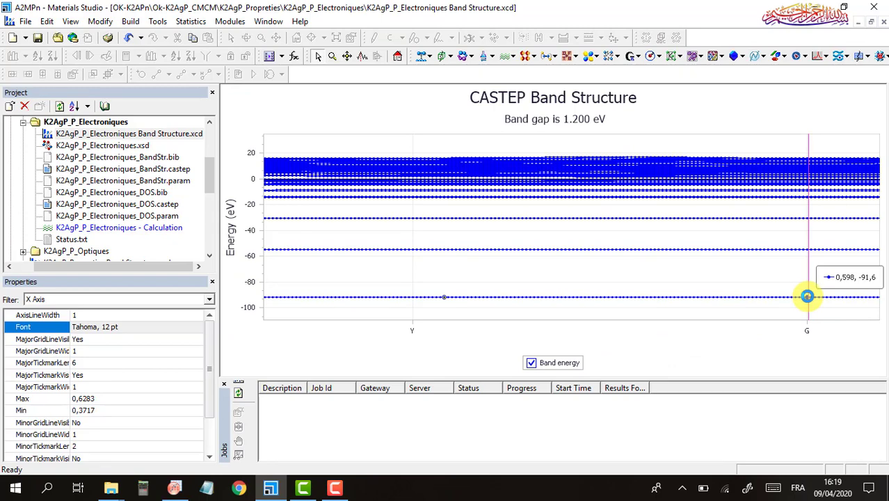
Switch back to OriginPro and draw a vertical line across the band plot at about X = 0.68, from Y about -15.3 to 8.3.
{"action": "left_click", "coordinate": [185, 491]}
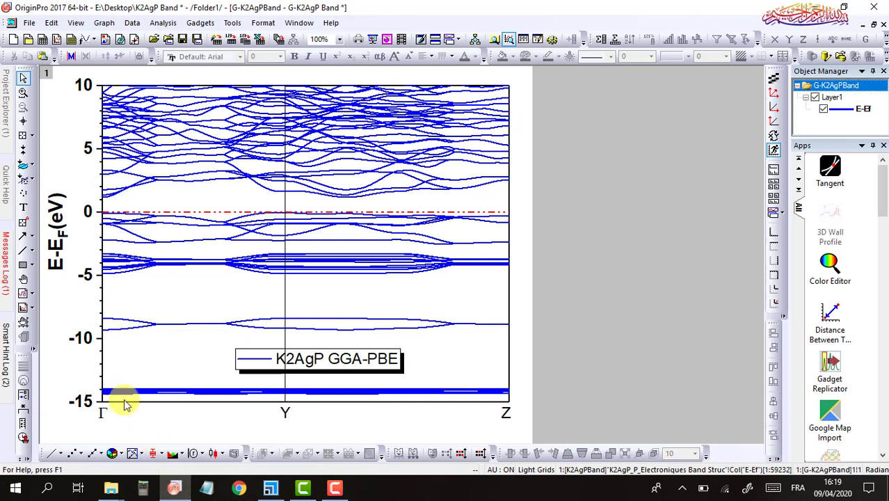
{"action": "left_click", "coordinate": [23, 249]}
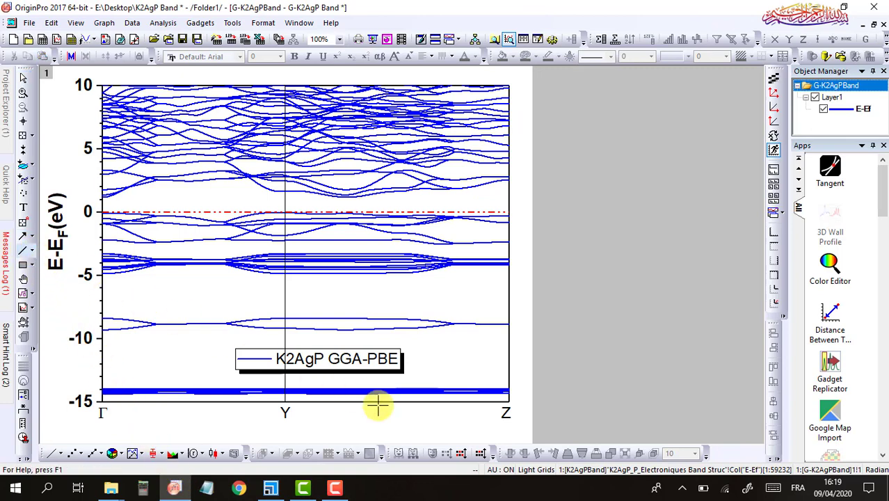
{"action": "mouse_move", "coordinate": [377, 406]}
{"action": "left_mouse_down"}
{"action": "mouse_move", "coordinate": [391, 199]}
{"action": "mouse_move", "coordinate": [359, 144]}
{"action": "mouse_move", "coordinate": [380, 105]}
{"action": "left_mouse_up"}
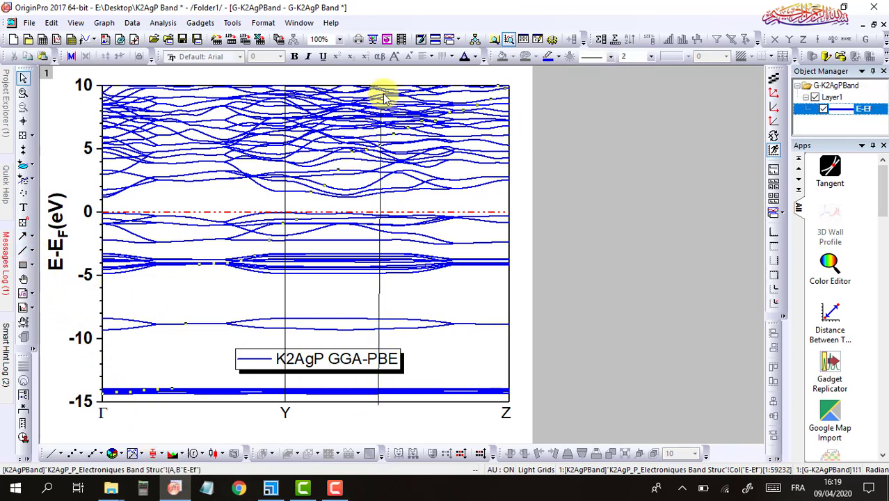
Set both the begin and end X of the new vertical line to 0,598 in its dimension properties, using scale units.
{"action": "left_click", "coordinate": [378, 207]}
{"action": "double_click", "coordinate": [379, 207]}
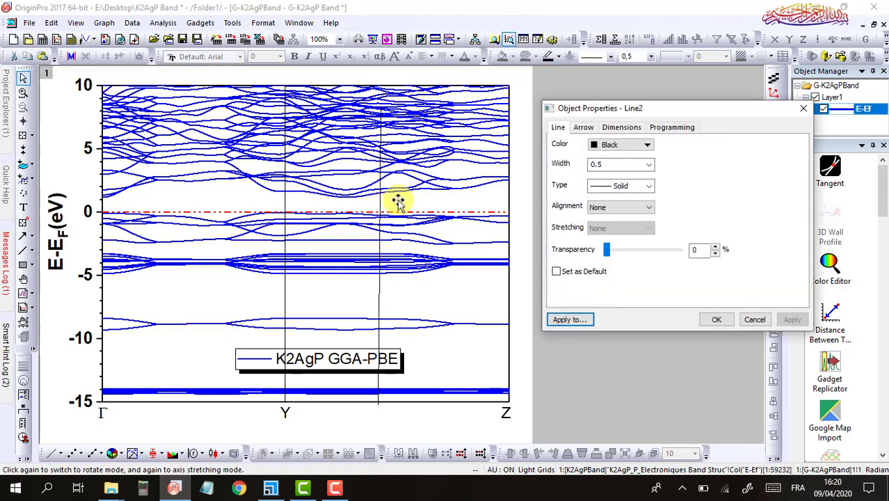
{"action": "left_click", "coordinate": [621, 128]}
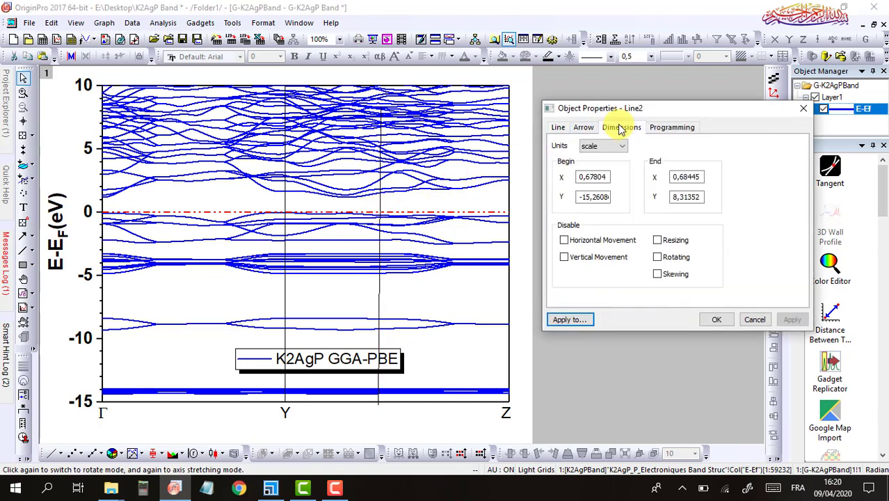
{"action": "left_click_drag", "start_coordinate": [585, 177], "coordinate": [654, 178]}
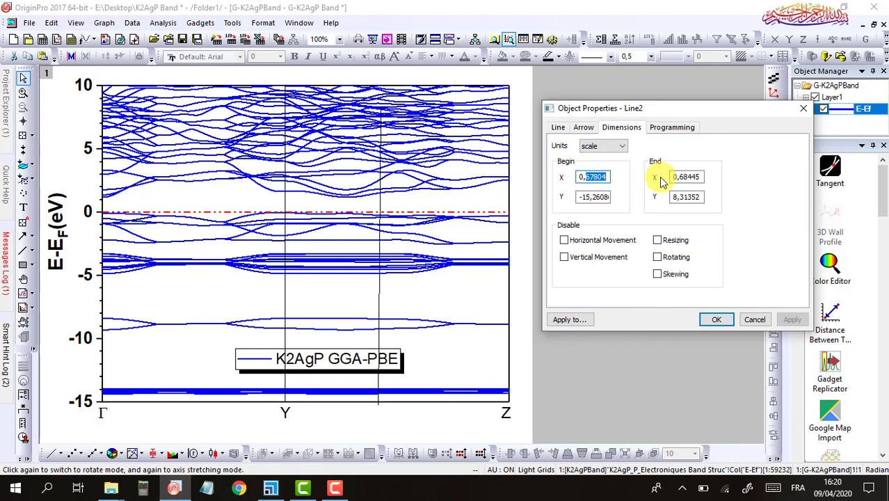
{"action": "type", "text": "598"}
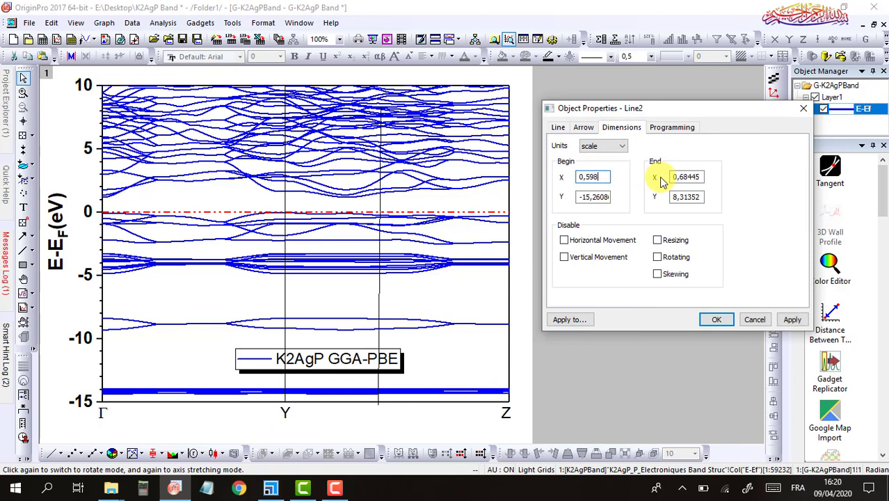
{"action": "left_click_drag", "start_coordinate": [672, 177], "coordinate": [762, 178]}
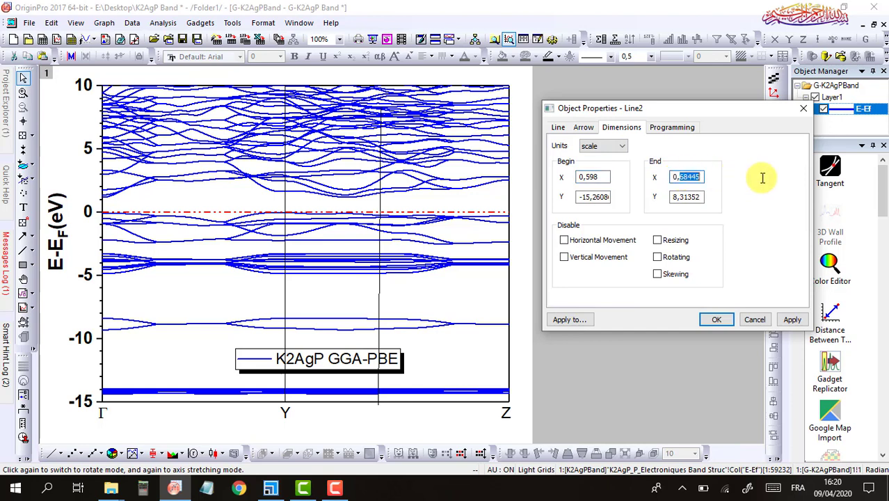
{"action": "type", "text": "59"}
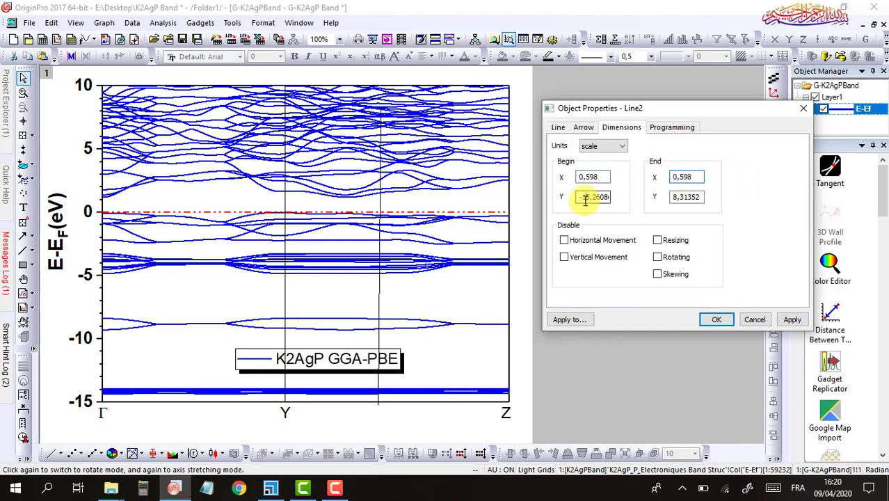
Set the line's begin Y to -15 and end Y to 10, apply the properties and close the dialog.
{"action": "left_click_drag", "start_coordinate": [587, 196], "coordinate": [642, 201]}
{"action": "type", "text": "-5"}
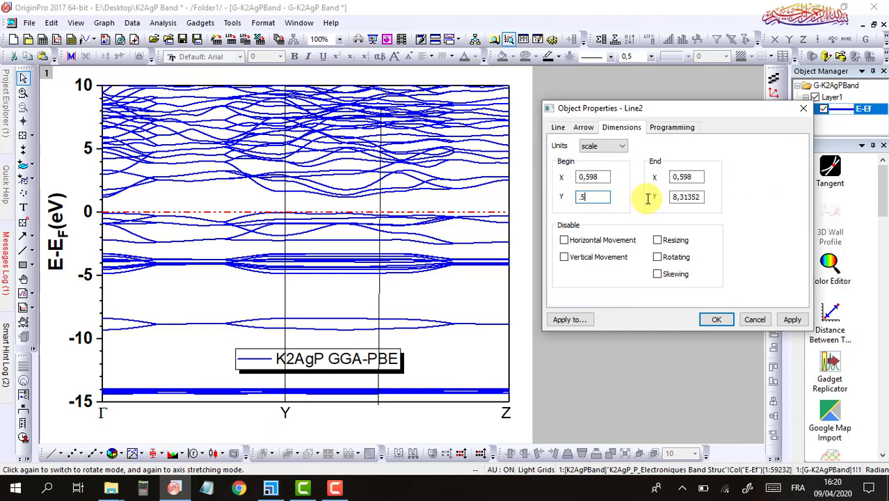
{"action": "type", "text": "15"}
{"action": "left_click_drag", "start_coordinate": [605, 196], "coordinate": [557, 195]}
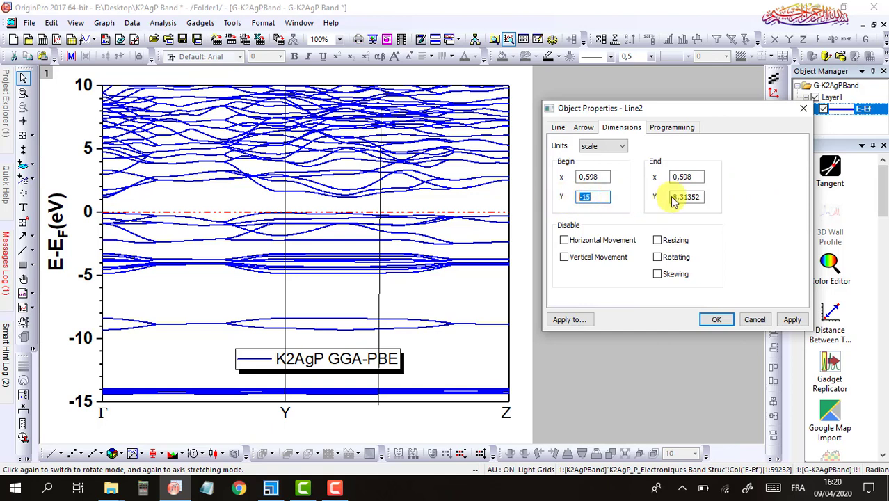
{"action": "left_click_drag", "start_coordinate": [670, 197], "coordinate": [709, 198]}
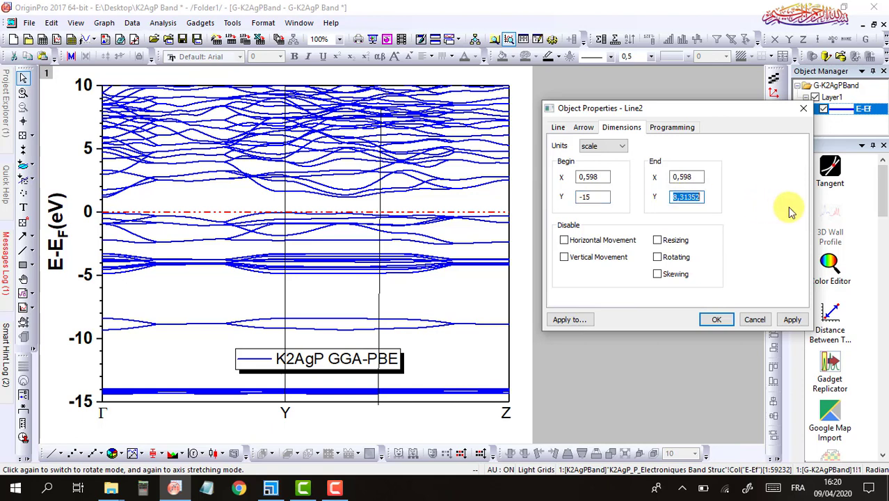
{"action": "type", "text": "10"}
{"action": "left_click", "coordinate": [791, 319]}
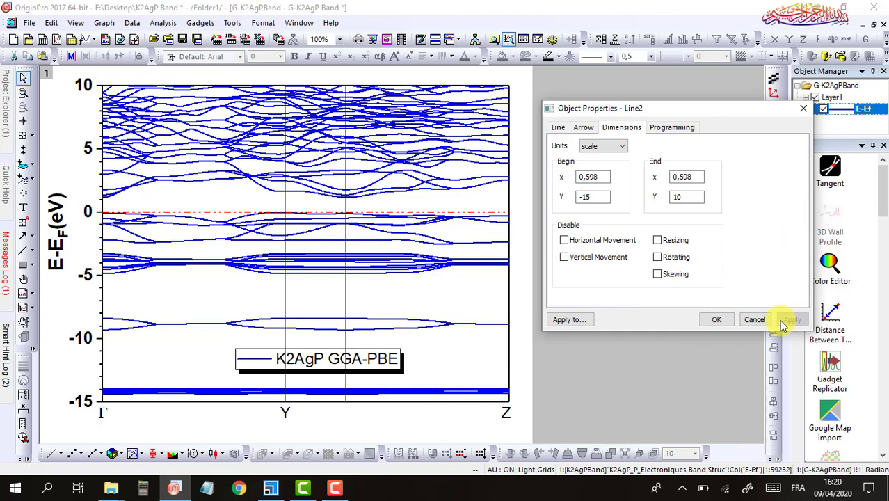
{"action": "left_click", "coordinate": [717, 320]}
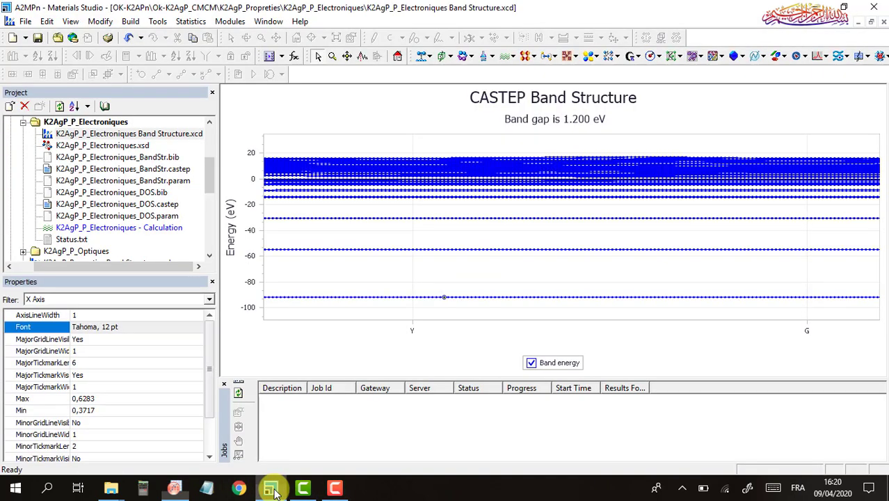
Switch to Materials Studio and read the coordinates of the lowest band's data point at the T k-point.
{"action": "left_click", "coordinate": [273, 489]}
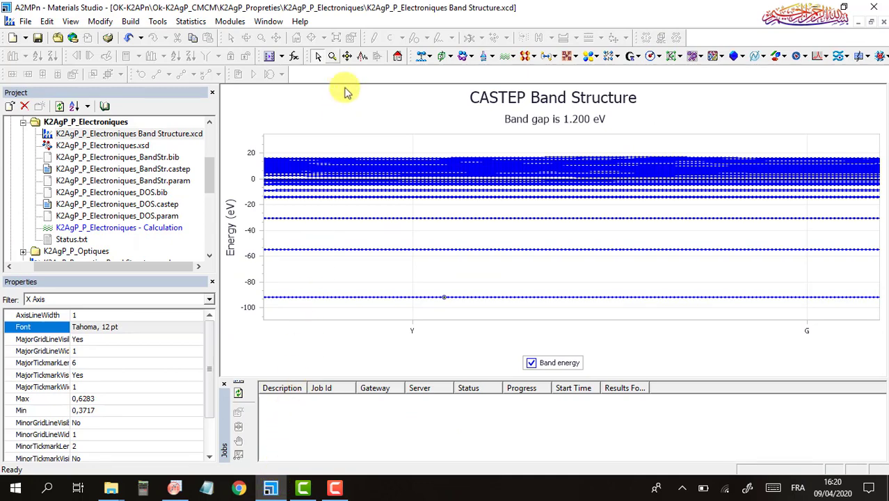
{"action": "left_click", "coordinate": [348, 57]}
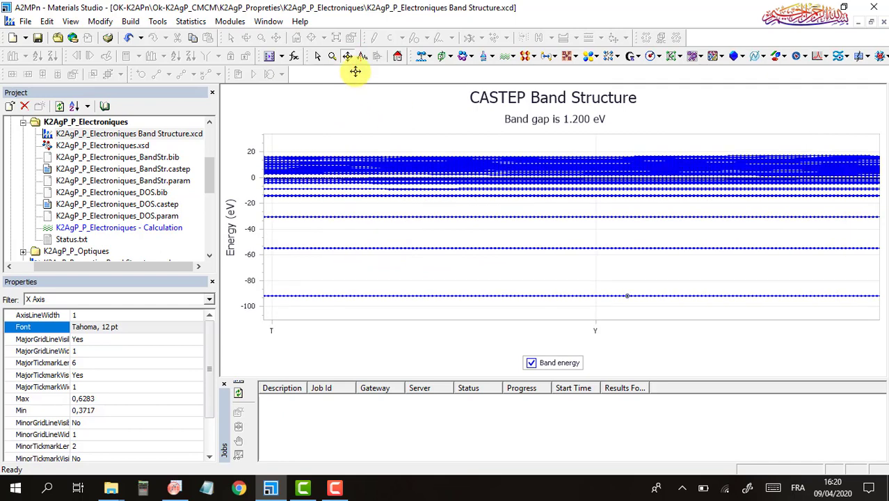
{"action": "left_click", "coordinate": [319, 57]}
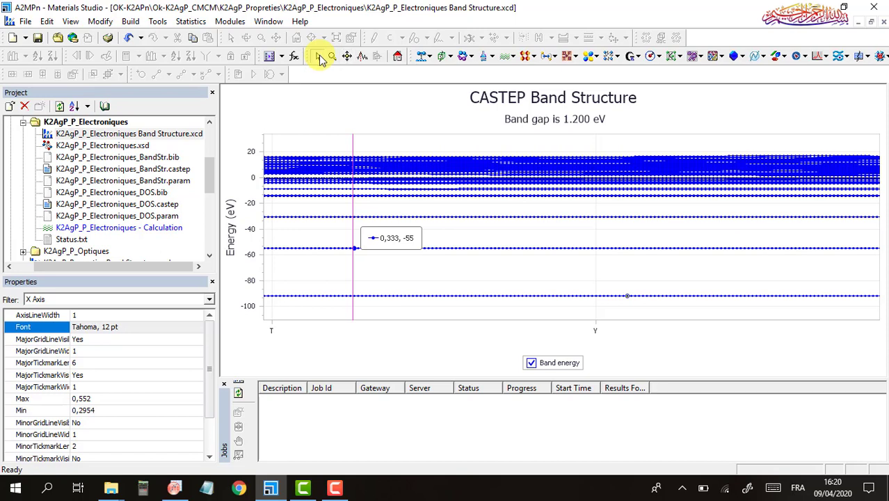
{"action": "left_click", "coordinate": [289, 312]}
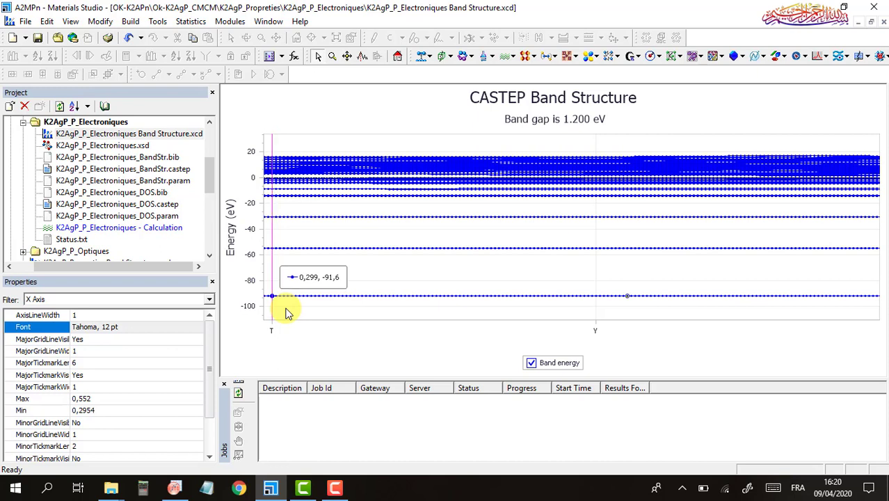
Draw another vertical line across the OriginPro plot at about X = 0.79, Y about 9.8 to -15, and consult the Z k-point in Materials Studio.
{"action": "left_click", "coordinate": [178, 490]}
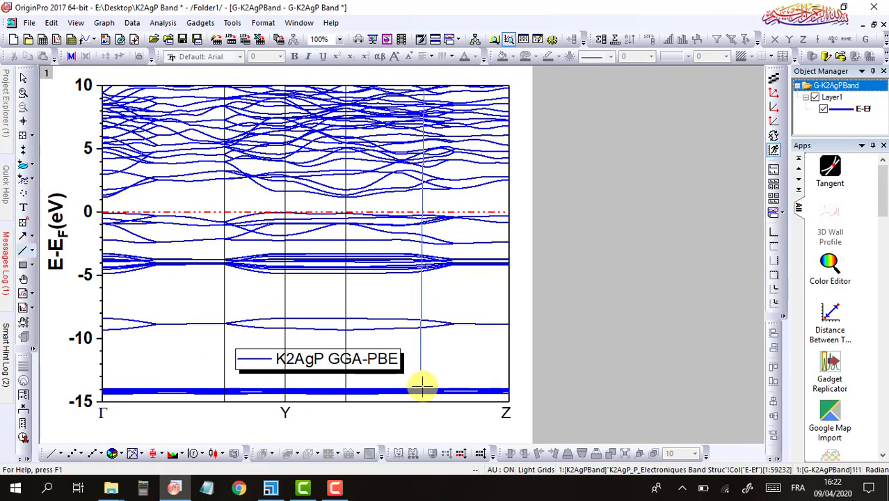
{"action": "left_click", "coordinate": [270, 488]}
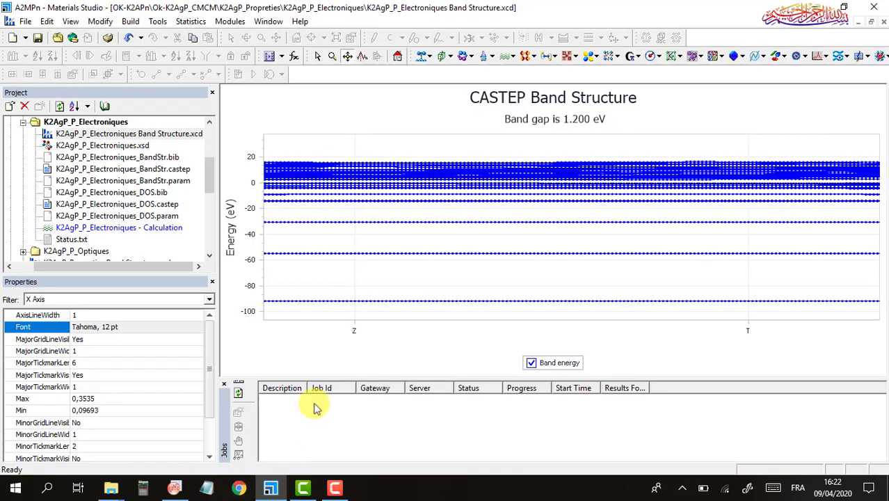
{"action": "key", "text": "alt+Tab"}
Set the newly drawn line's begin and end X to 0,135 and its begin Y to -15, and accept the properties.
{"action": "double_click", "coordinate": [422, 306]}
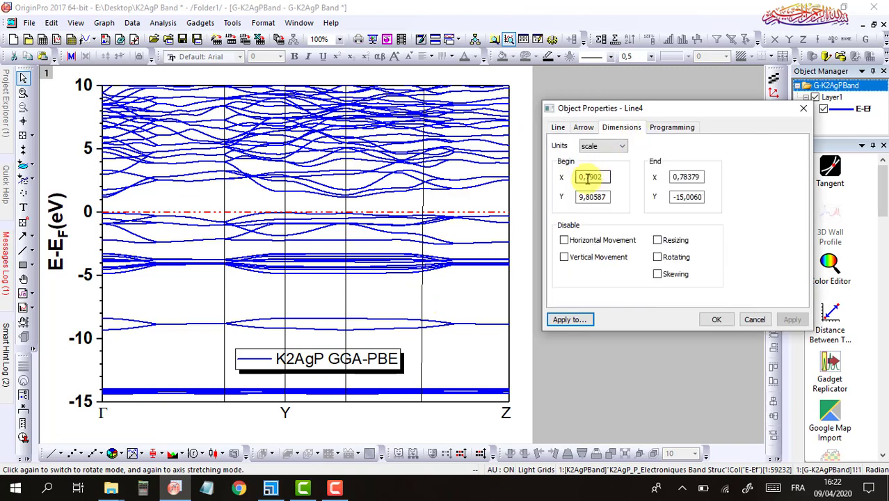
{"action": "double_click", "coordinate": [577, 197]}
{"action": "key", "text": "Delete"}
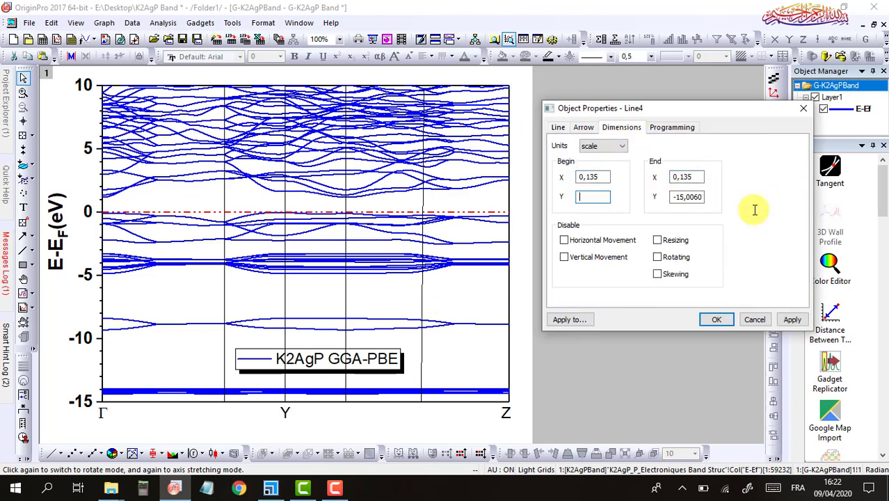
{"action": "type", "text": "-15"}
{"action": "key", "text": "Tab"}
{"action": "left_click", "coordinate": [717, 320]}
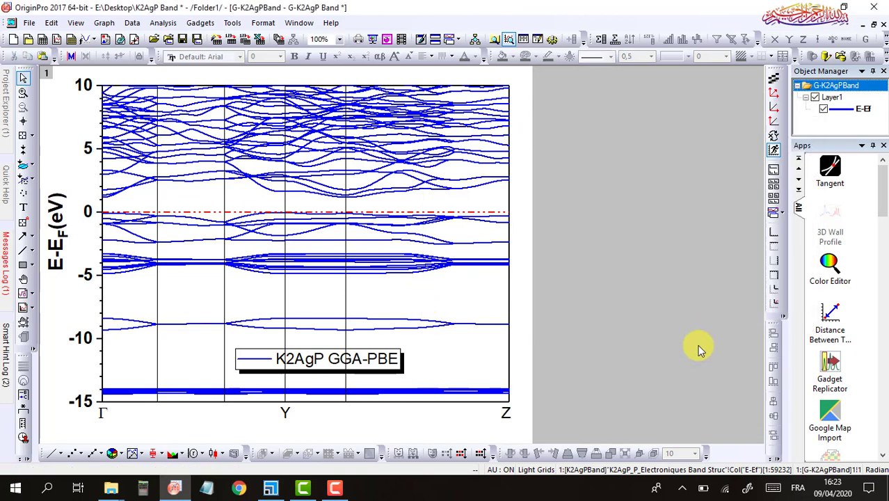
Switch to Materials Studio and read the coordinates of the lowest band's data point at the S k-point.
{"action": "left_click", "coordinate": [271, 489]}
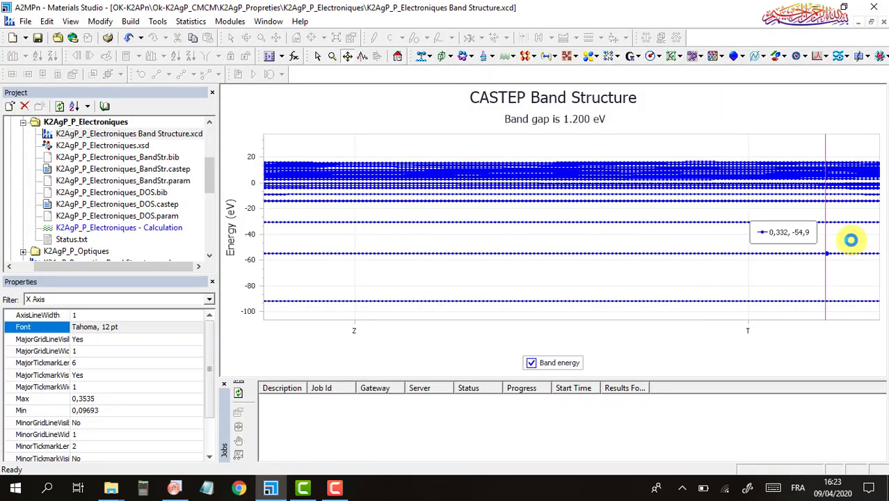
{"action": "scroll", "coordinate": [839, 213], "scroll_direction": "down", "scroll_amount": 1}
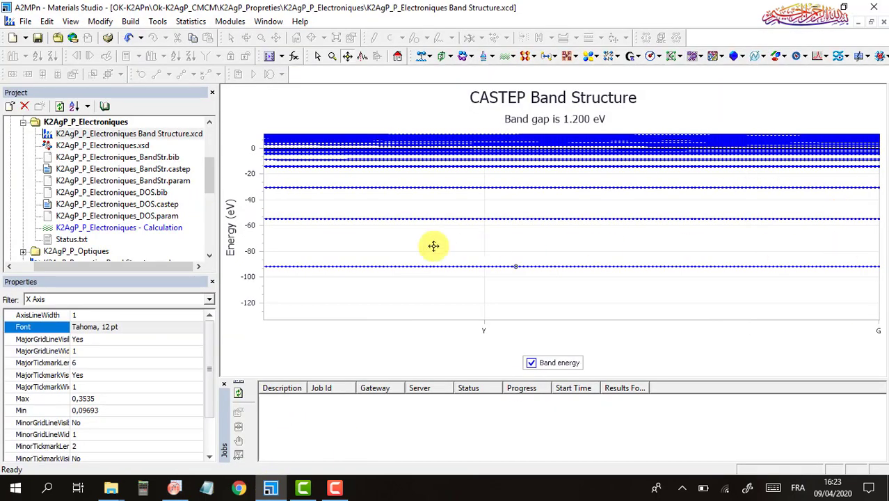
{"action": "scroll", "coordinate": [370, 236], "scroll_direction": "down", "scroll_amount": 1}
{"action": "scroll", "coordinate": [369, 236], "scroll_direction": "down", "scroll_amount": 1}
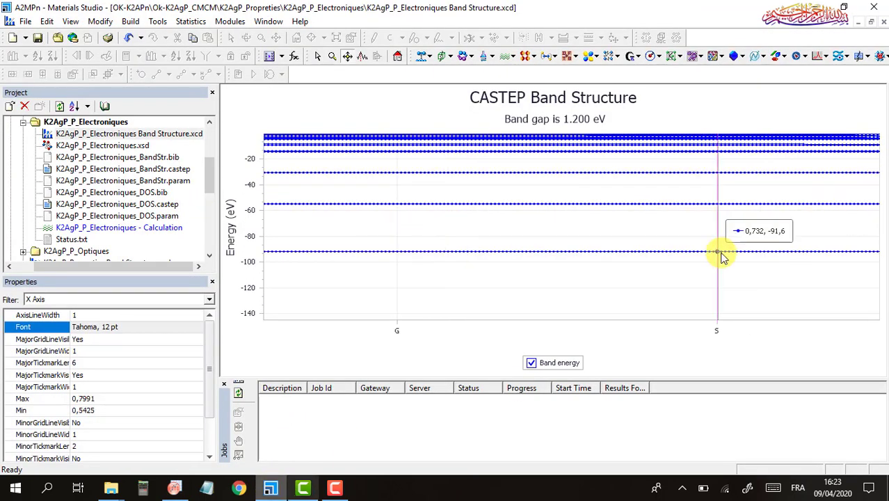
Switch back to OriginPro and set both the begin and end X of the rightmost added vertical line to 0,732.
{"action": "key", "text": "alt+Tab"}
{"action": "double_click", "coordinate": [414, 295]}
{"action": "left_click", "coordinate": [621, 127]}
{"action": "left_click_drag", "start_coordinate": [609, 177], "coordinate": [591, 176]}
{"action": "type", "text": "32"}
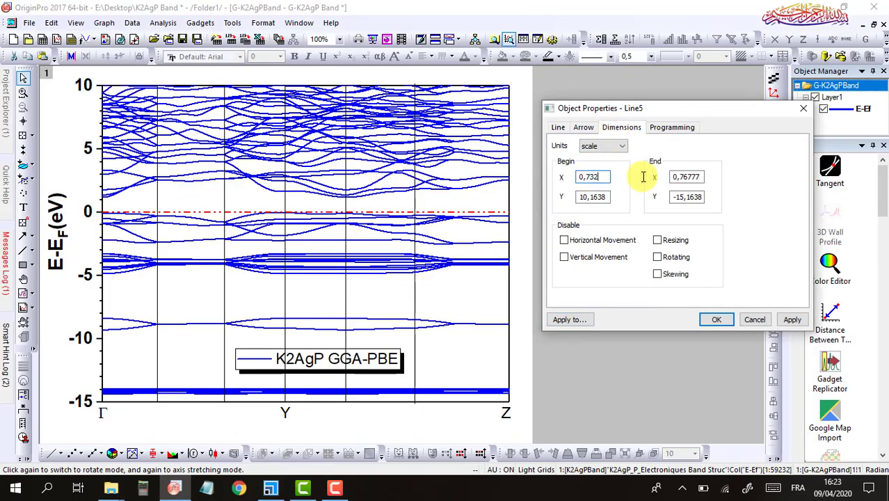
{"action": "left_click_drag", "start_coordinate": [683, 176], "coordinate": [789, 173]}
{"action": "type", "text": "32"}
Set the line's begin Y to -15 and its end Y to 15, and accept the properties.
{"action": "left_click_drag", "start_coordinate": [608, 196], "coordinate": [577, 195]}
{"action": "type", "text": "-15"}
{"action": "left_click_drag", "start_coordinate": [701, 197], "coordinate": [676, 198]}
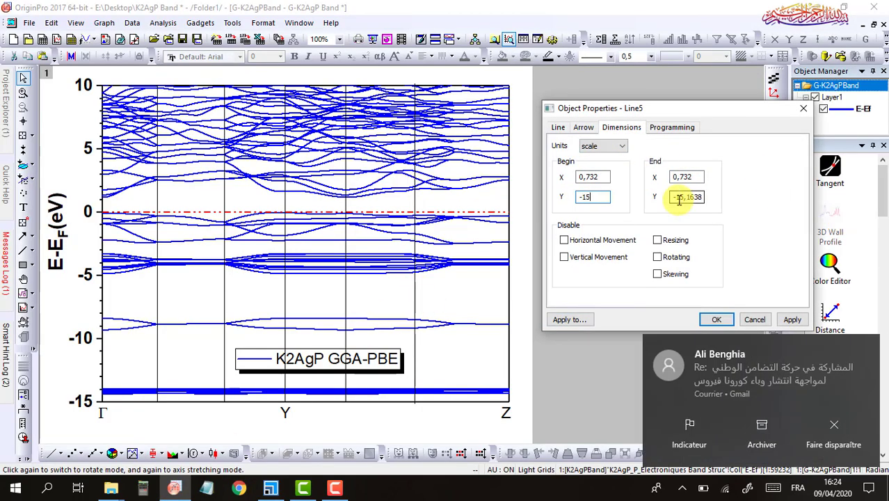
{"action": "key", "text": "BackSpace"}
{"action": "type", "text": "15"}
{"action": "left_click", "coordinate": [792, 319]}
{"action": "left_click", "coordinate": [723, 322]}
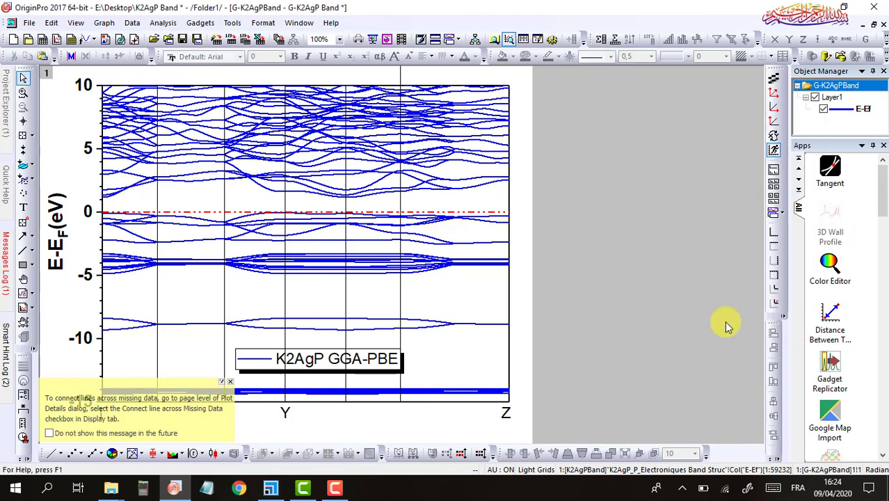
Add the label S below the line at X = 0,732 and the label Γ below the line between Y and S.
{"action": "left_click", "coordinate": [401, 412]}
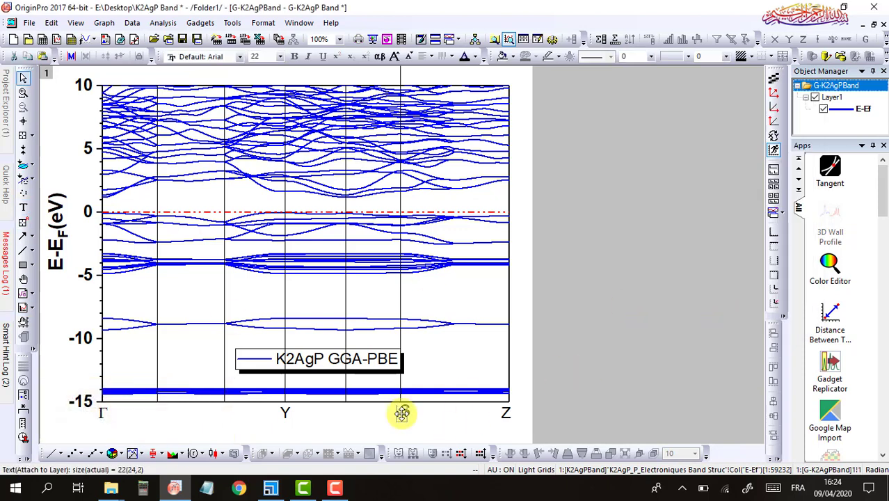
{"action": "key", "text": "t"}
{"action": "left_click", "coordinate": [346, 411]}
{"action": "type", "text": "T"}
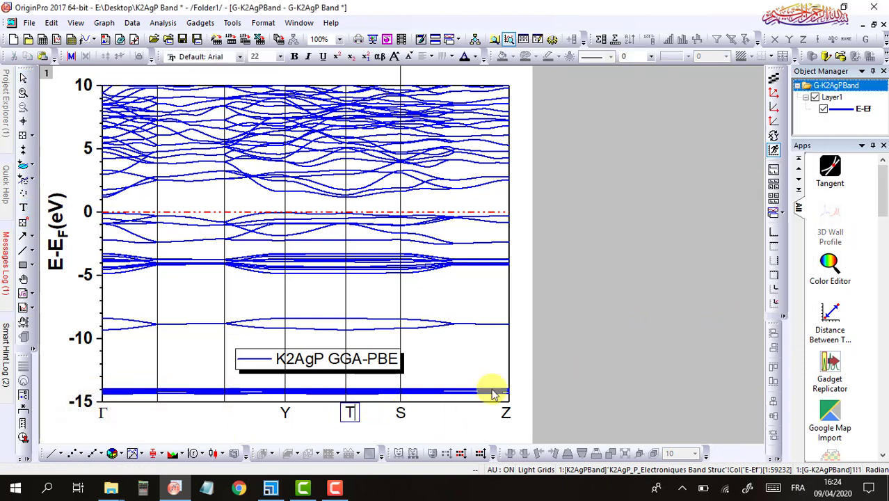
{"action": "left_click", "coordinate": [346, 411]}
{"action": "left_click", "coordinate": [347, 413]}
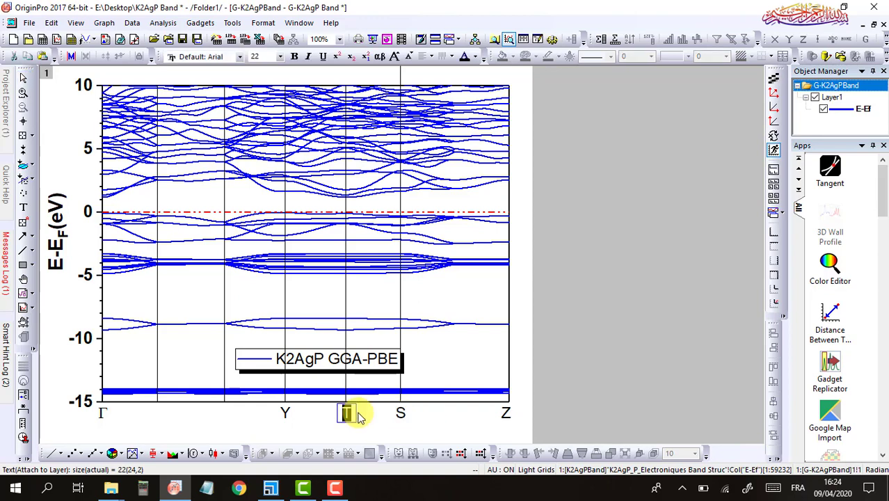
{"action": "left_click", "coordinate": [379, 55]}
{"action": "left_click", "coordinate": [628, 344]}
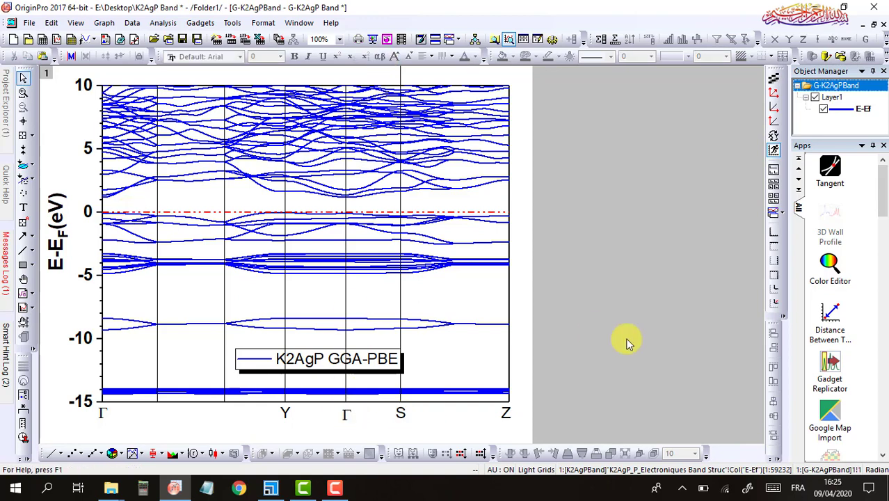
Switch to Materials Studio and read the coordinates of the lowest band's data point near the R k-point.
{"action": "key", "text": "alt+Tab"}
{"action": "left_click", "coordinate": [347, 55]}
{"action": "left_click_drag", "start_coordinate": [452, 327], "coordinate": [414, 332]}
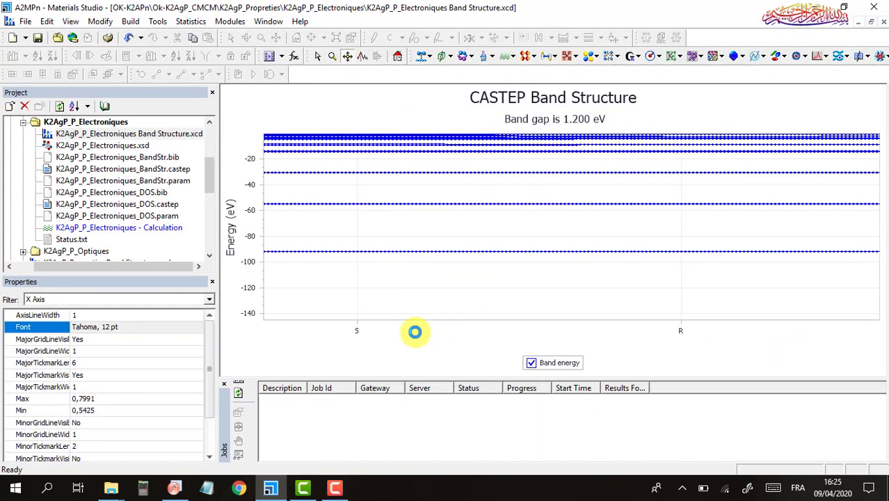
{"action": "left_click", "coordinate": [670, 256]}
Switch back to OriginPro, draw a vertical line between S and Z at about X = 0.88, and open its dimension properties.
{"action": "left_click", "coordinate": [174, 488]}
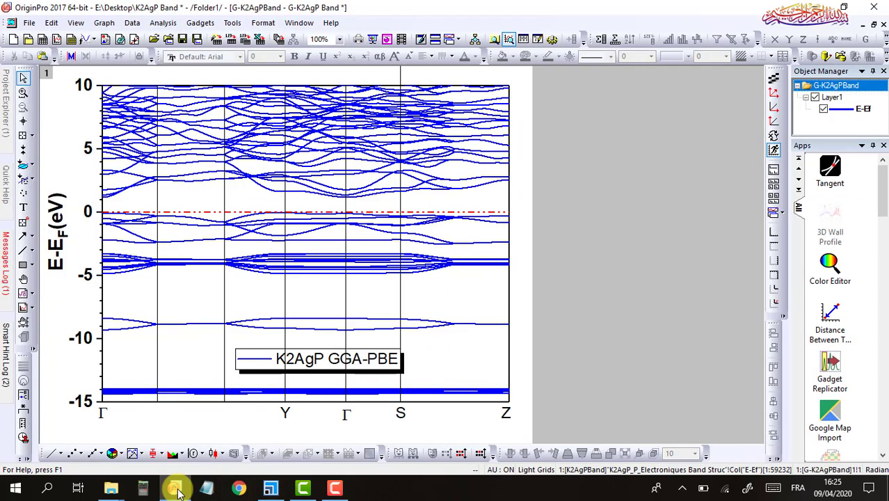
{"action": "left_click", "coordinate": [23, 250]}
{"action": "left_click_drag", "start_coordinate": [460, 87], "coordinate": [460, 397]}
{"action": "double_click", "coordinate": [460, 375]}
{"action": "left_click", "coordinate": [621, 128]}
{"action": "left_click", "coordinate": [592, 178]}
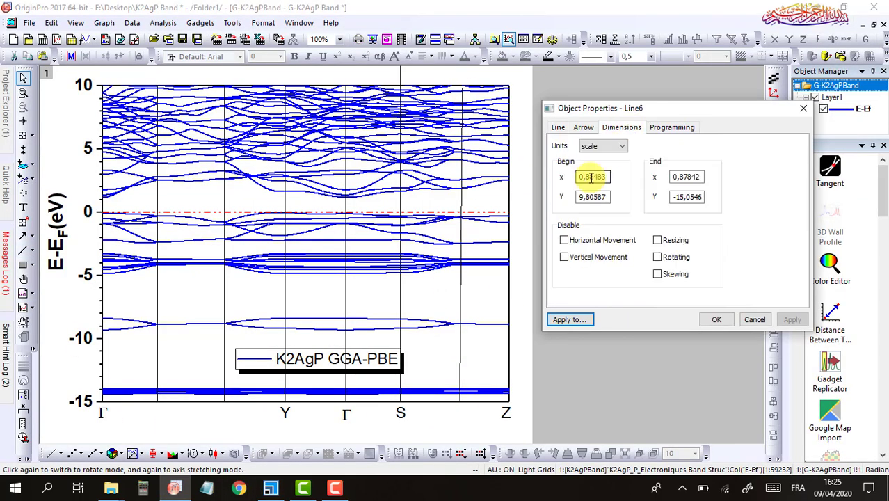
Set the new line's begin and end X to 0,867, begin Y to -15 and end Y to 10, and accept the properties.
{"action": "type", "text": "0,867"}
{"action": "key", "text": "Tab"}
{"action": "type", "text": "0,867"}
{"action": "key", "text": "Tab"}
{"action": "type", "text": "-"}
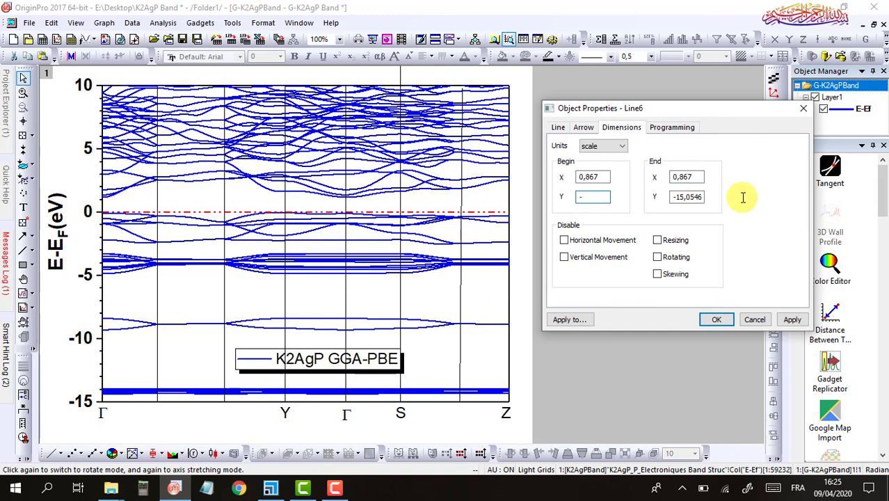
{"action": "type", "text": "15"}
{"action": "key", "text": "Tab"}
{"action": "type", "text": "10"}
{"action": "left_click", "coordinate": [792, 320]}
{"action": "left_click", "coordinate": [716, 319]}
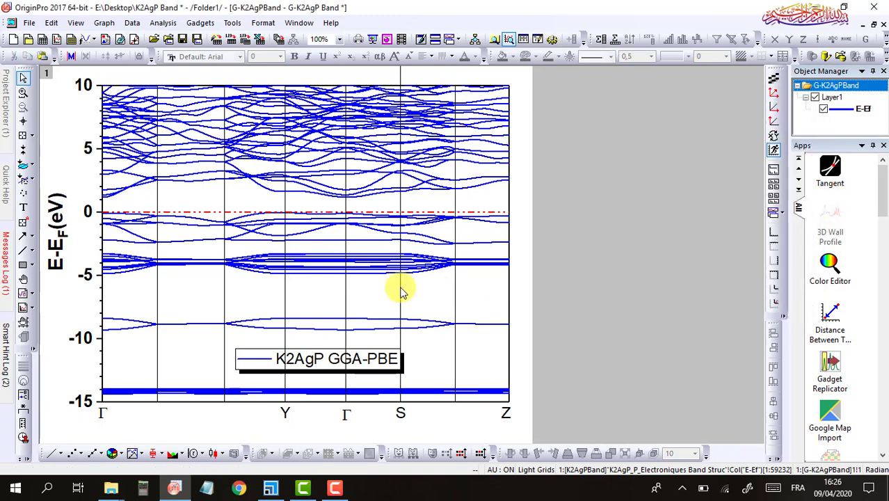
Set the end Y of the line above label S to 10, and add the label R below the line at X = 0,867.
{"action": "double_click", "coordinate": [401, 292]}
{"action": "double_click", "coordinate": [833, 197]}
{"action": "type", "text": "10"}
{"action": "left_click", "coordinate": [718, 318]}
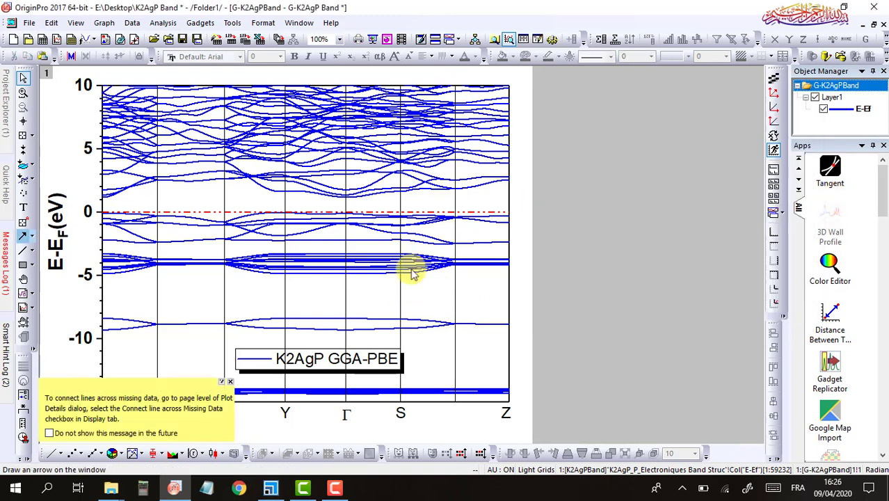
{"action": "key", "text": "ctrl+v"}
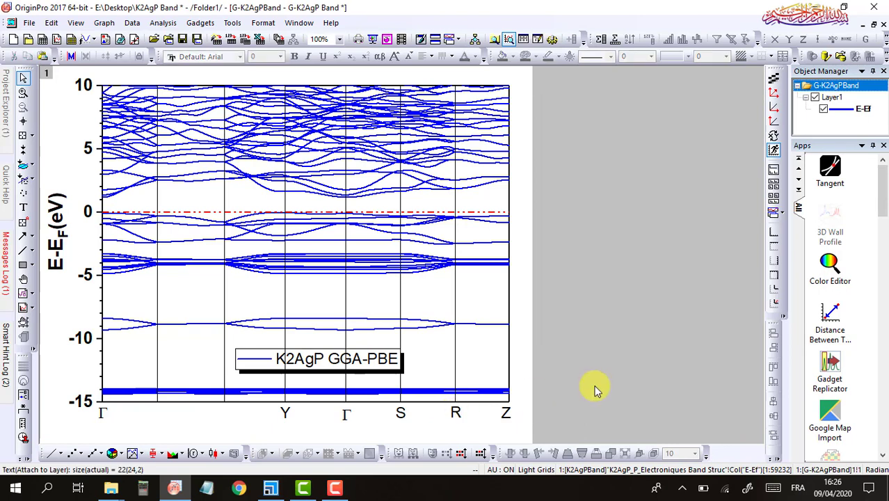
Switch to Materials Studio and examine the order of the k-point labels along the band structure's horizontal axis.
{"action": "key", "text": "alt+Tab"}
{"action": "left_click", "coordinate": [334, 59]}
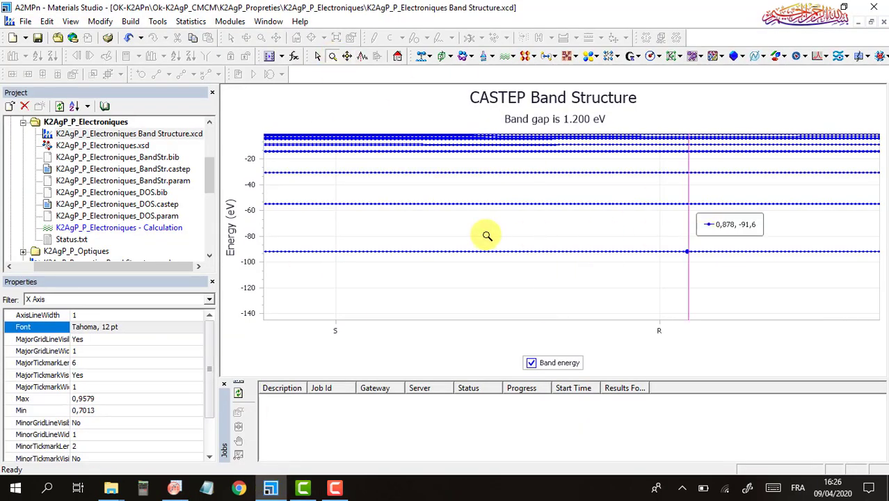
{"action": "left_click", "coordinate": [447, 232]}
{"action": "left_click", "coordinate": [339, 225]}
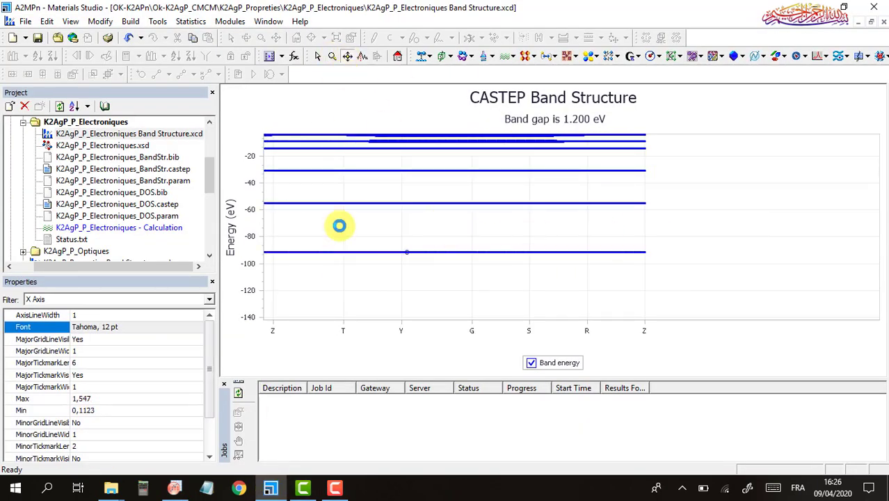
{"action": "left_click", "coordinate": [722, 248]}
{"action": "left_click", "coordinate": [548, 252]}
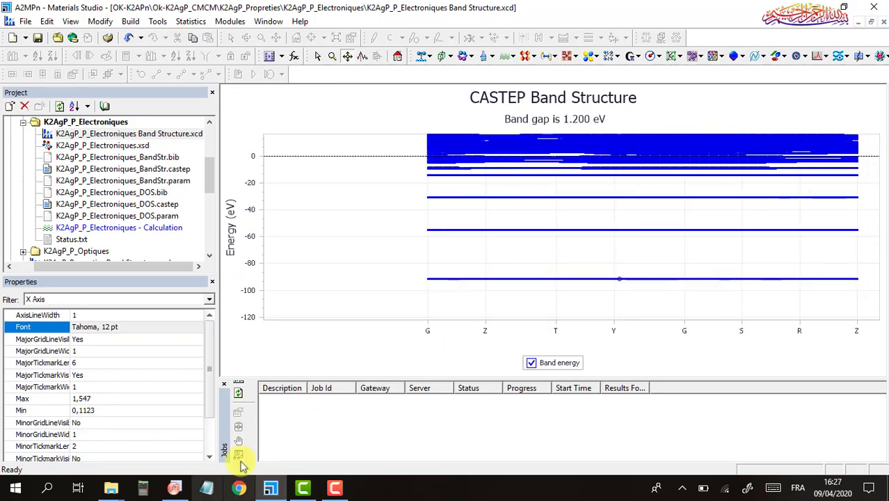
Switch back to OriginPro and add the labels Z and T below the first two inner vertical lines.
{"action": "left_click", "coordinate": [173, 487]}
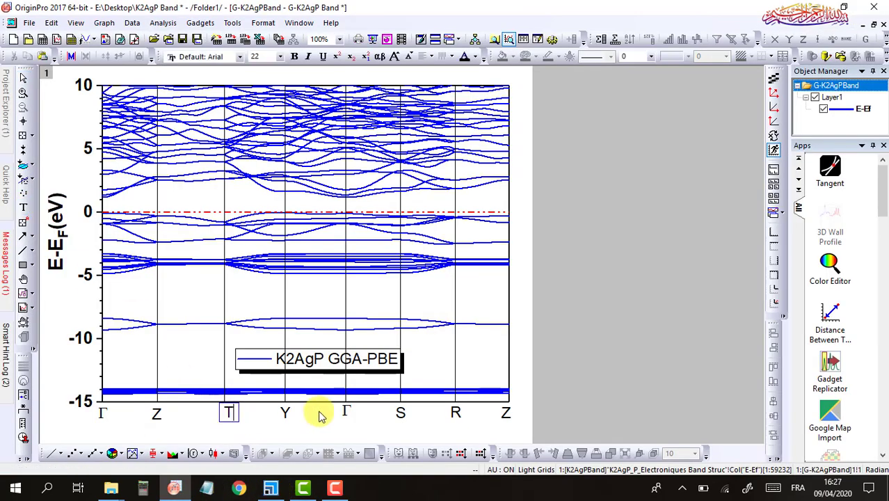
{"action": "left_click", "coordinate": [270, 487]}
{"action": "left_click", "coordinate": [271, 488]}
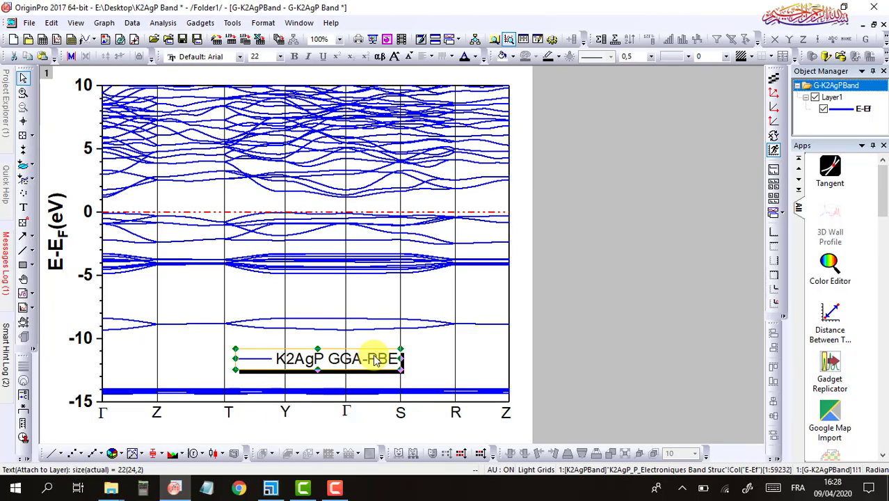
Review the legend's frame properties, including the fill color choice, and accept them.
{"action": "left_click", "coordinate": [588, 353]}
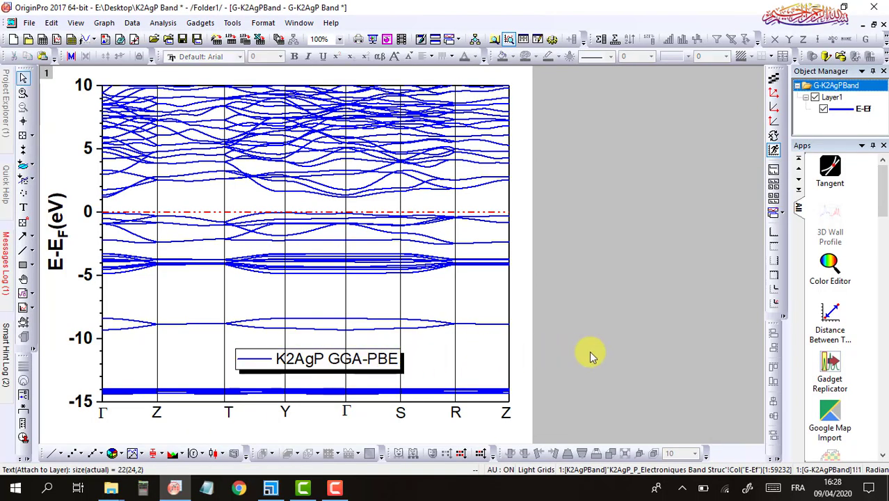
{"action": "left_click", "coordinate": [381, 360]}
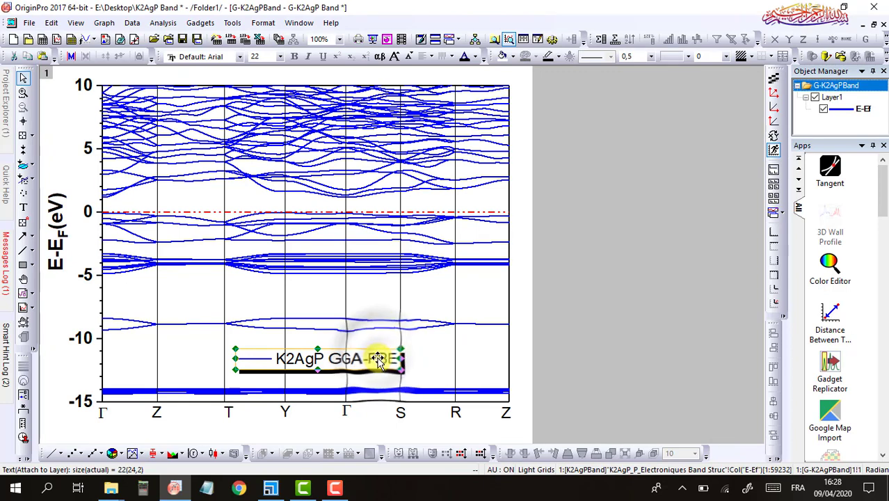
{"action": "right_click", "coordinate": [384, 357]}
{"action": "left_click", "coordinate": [410, 345]}
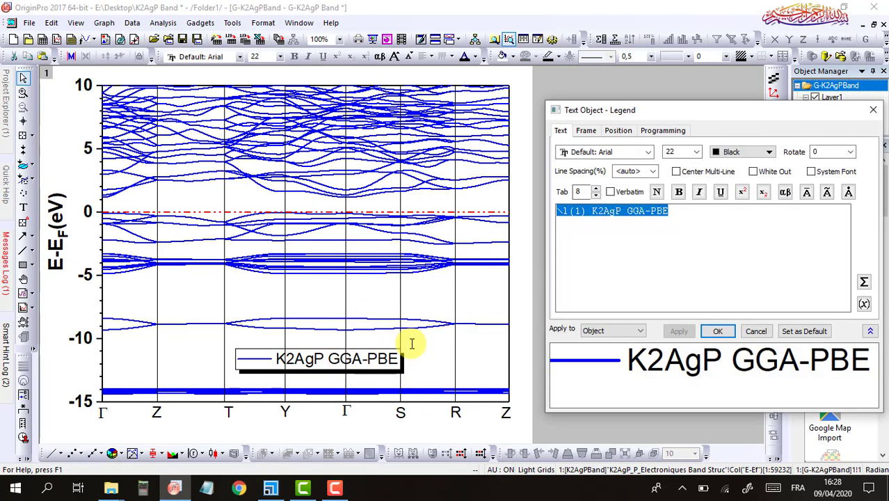
{"action": "left_click", "coordinate": [587, 132]}
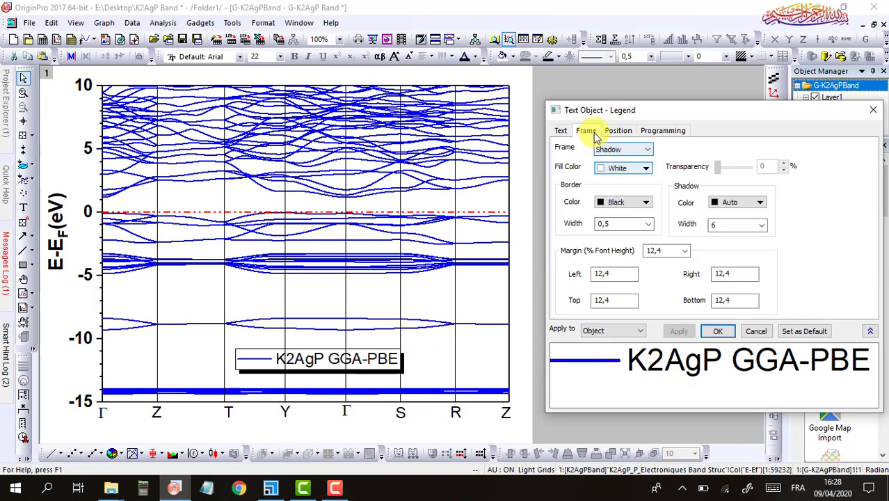
{"action": "left_click", "coordinate": [621, 168]}
{"action": "left_click", "coordinate": [617, 215]}
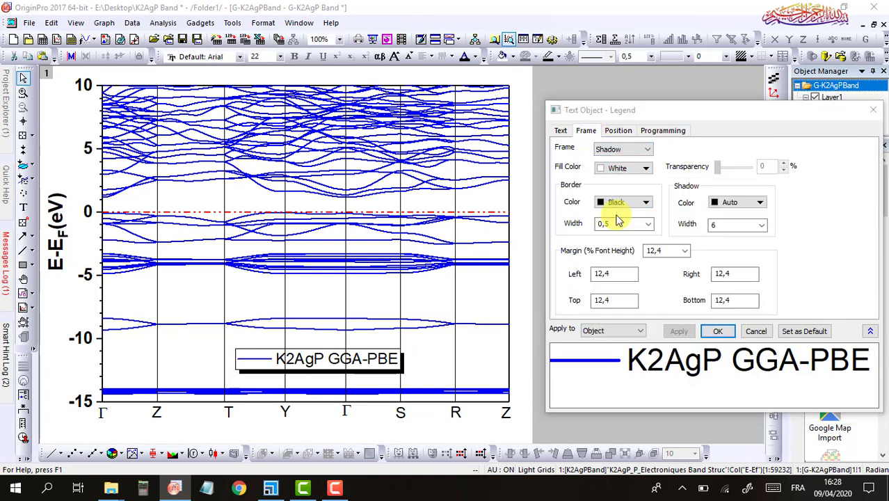
{"action": "left_click", "coordinate": [715, 331]}
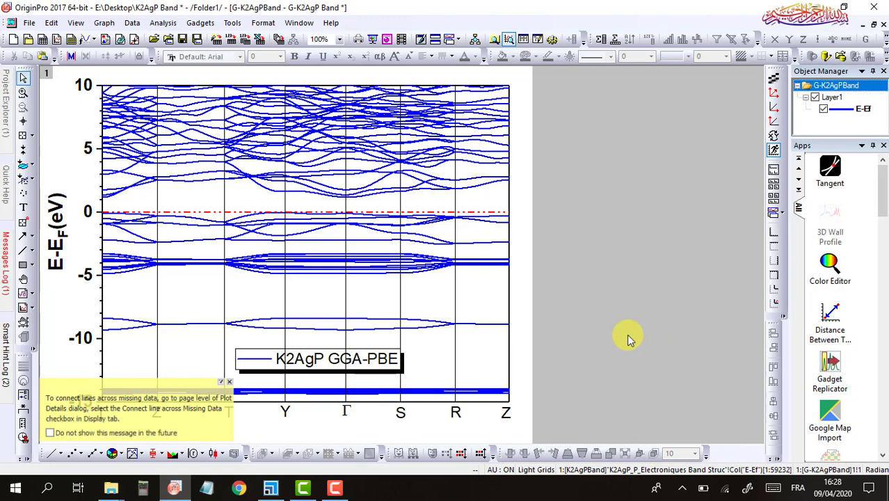
Push the vertical line at the inner Γ point to the back.
{"action": "left_click", "coordinate": [346, 344]}
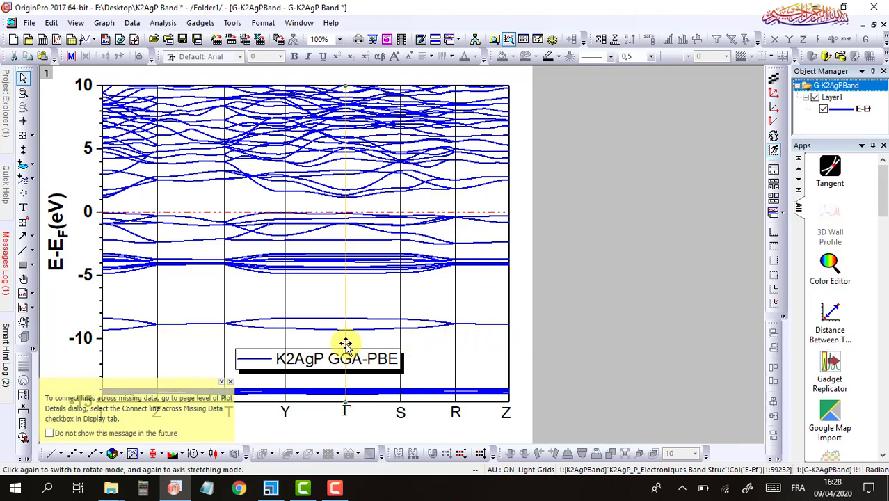
{"action": "right_click", "coordinate": [345, 343]}
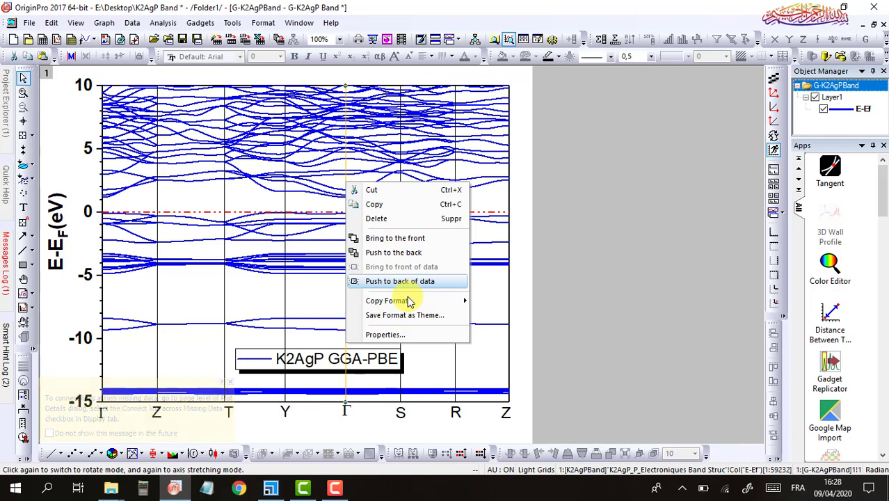
{"action": "key", "text": "Up"}
{"action": "key", "text": "Up"}
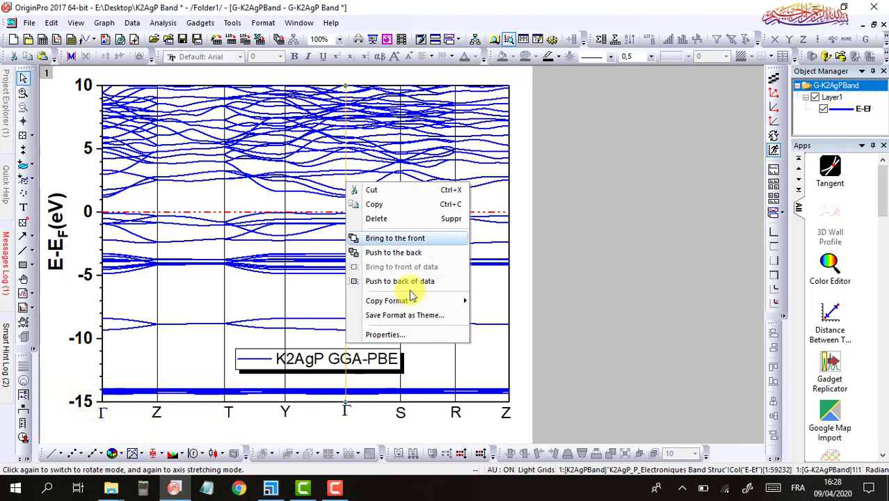
{"action": "left_click", "coordinate": [426, 257]}
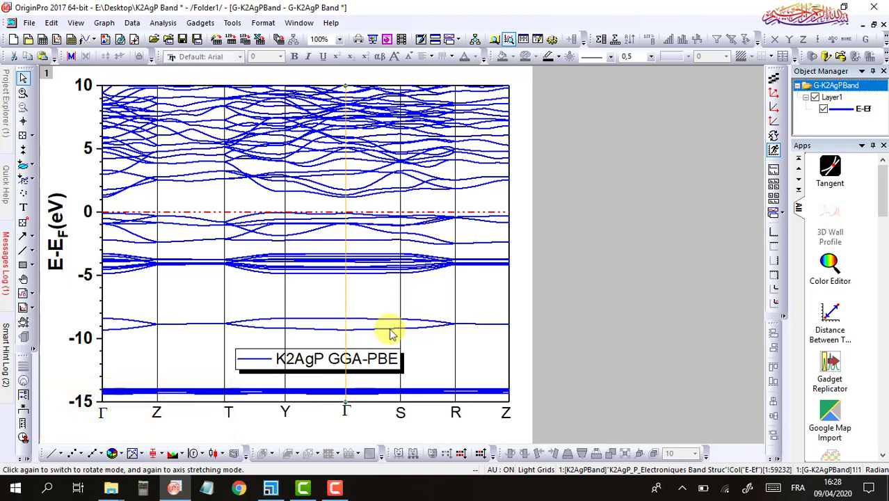
Bring the K2AgP GGA-PBE legend to the front of the data and deselect it.
{"action": "left_click", "coordinate": [373, 363]}
{"action": "right_click", "coordinate": [376, 363]}
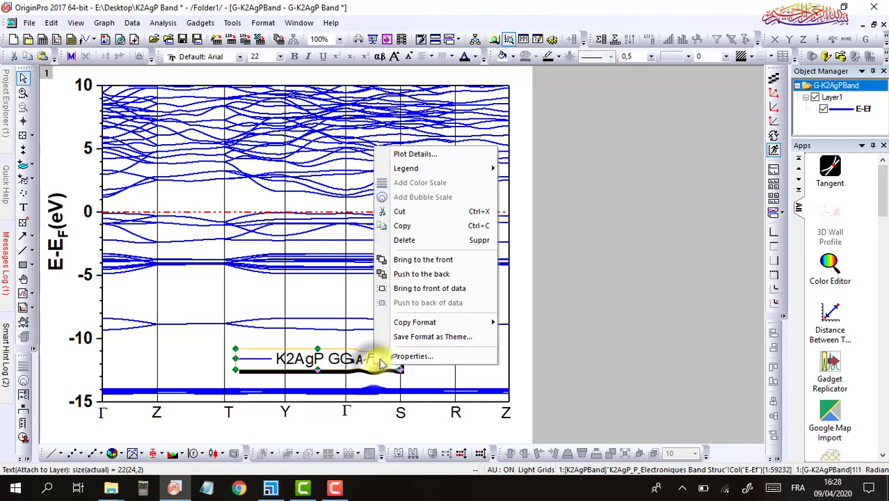
{"action": "left_click", "coordinate": [451, 291]}
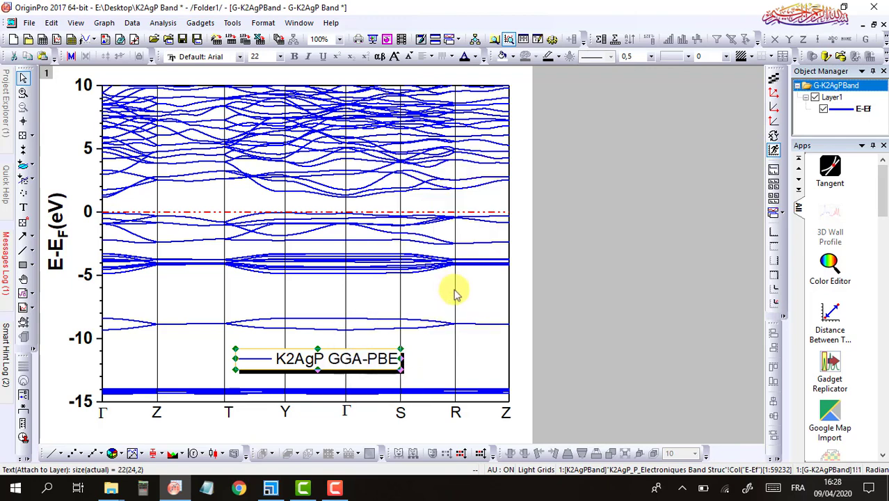
{"action": "left_click", "coordinate": [612, 334]}
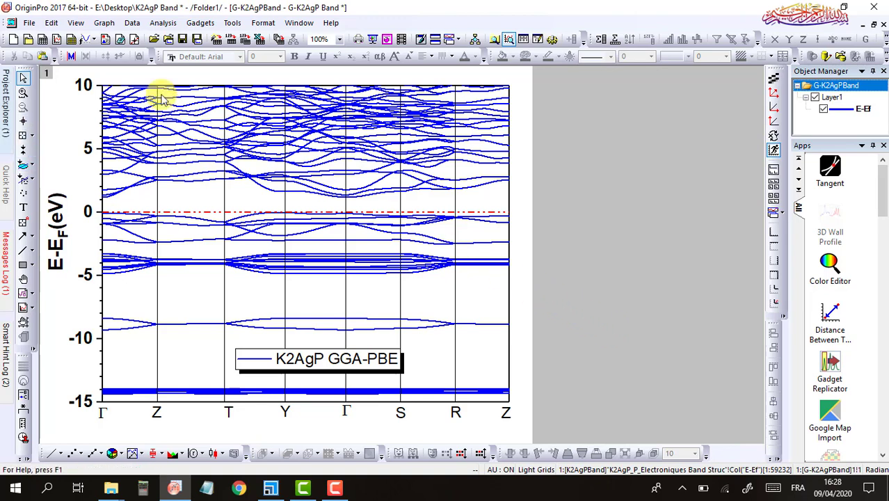
Start exporting the finished band structure graph and set the image type to Portable Network Graphics (*.png).
{"action": "left_click", "coordinate": [31, 25]}
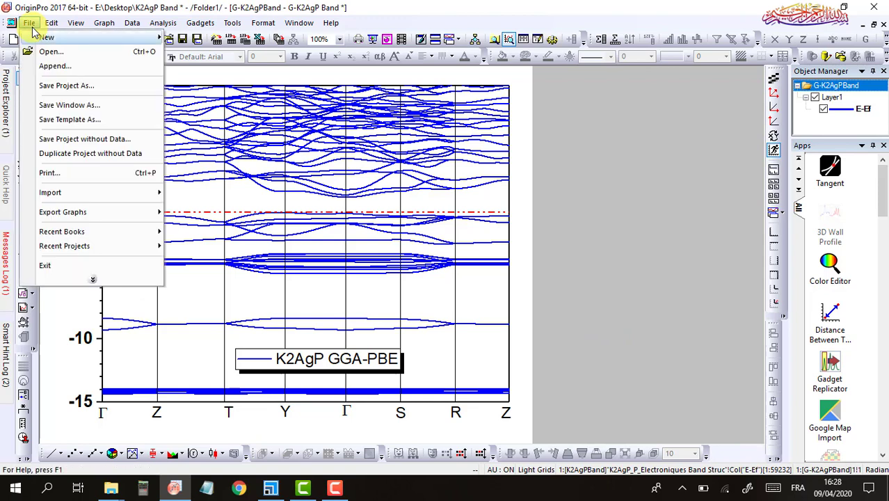
{"action": "mouse_move", "coordinate": [73, 212]}
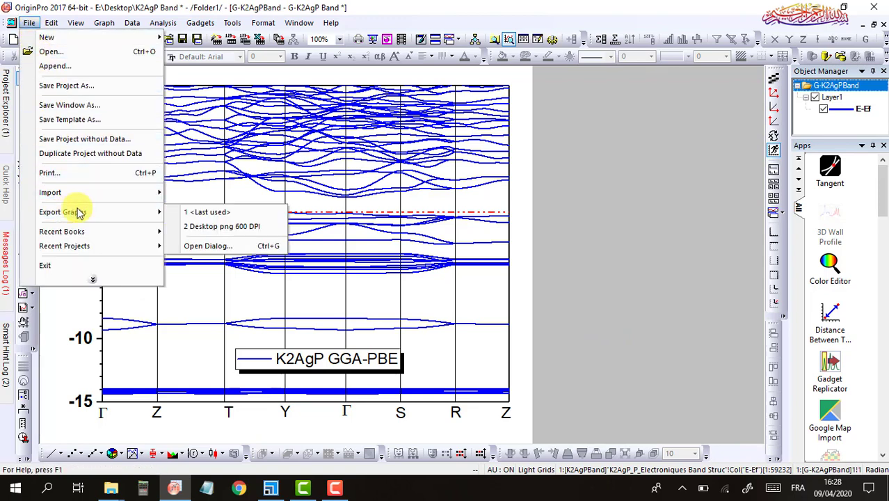
{"action": "left_click", "coordinate": [201, 246]}
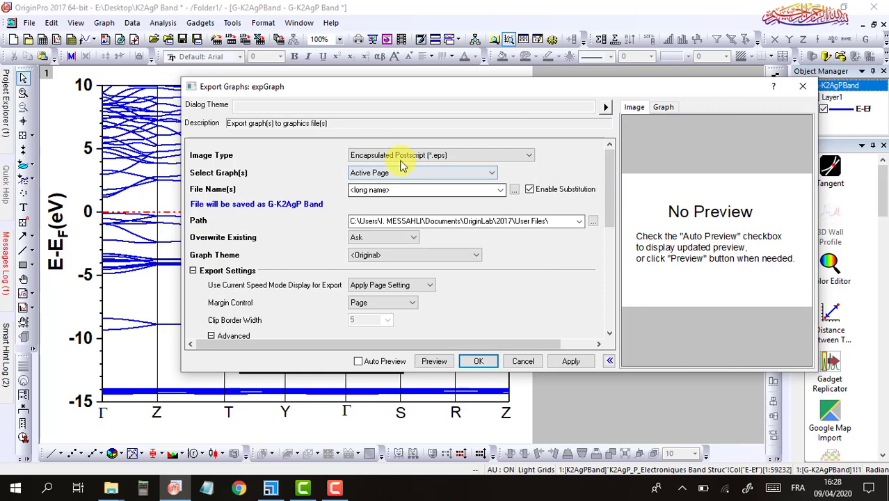
{"action": "left_click", "coordinate": [402, 155]}
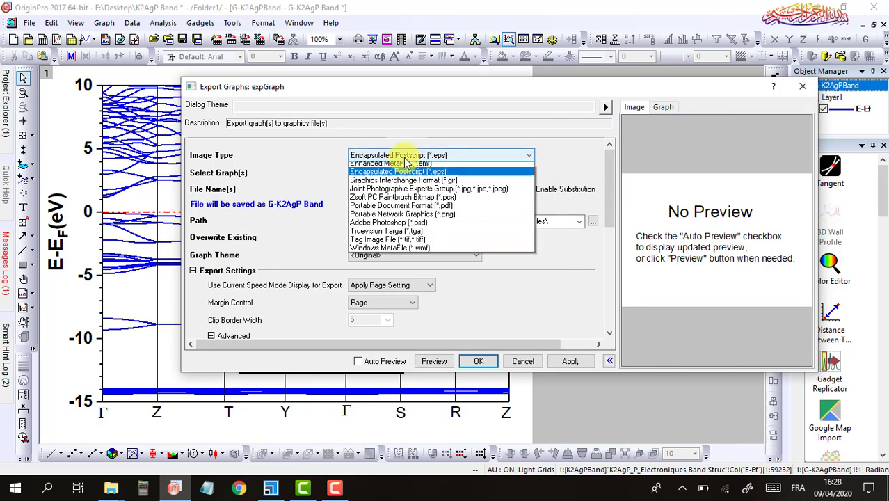
{"action": "key", "text": "Down"}
{"action": "key", "text": "Down"}
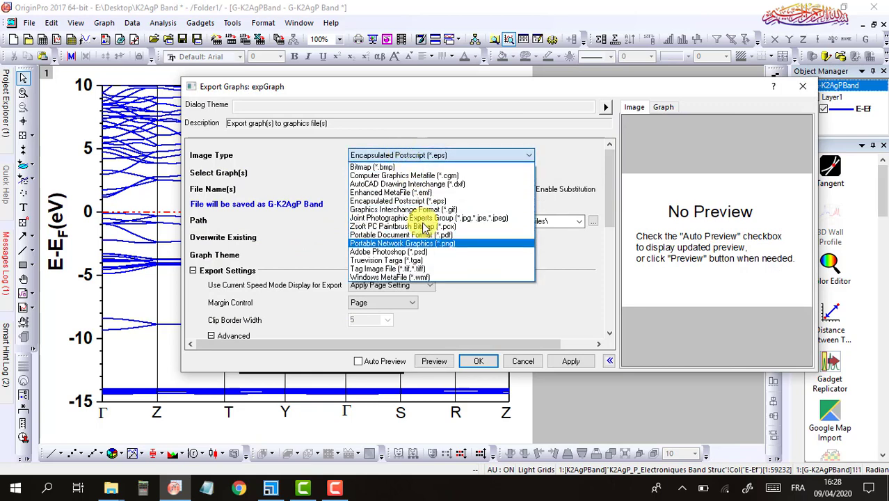
{"action": "key", "text": "Up"}
{"action": "key", "text": "Up"}
{"action": "key", "text": "Up"}
{"action": "key", "text": "Up"}
{"action": "key", "text": "Up"}
{"action": "key", "text": "Up"}
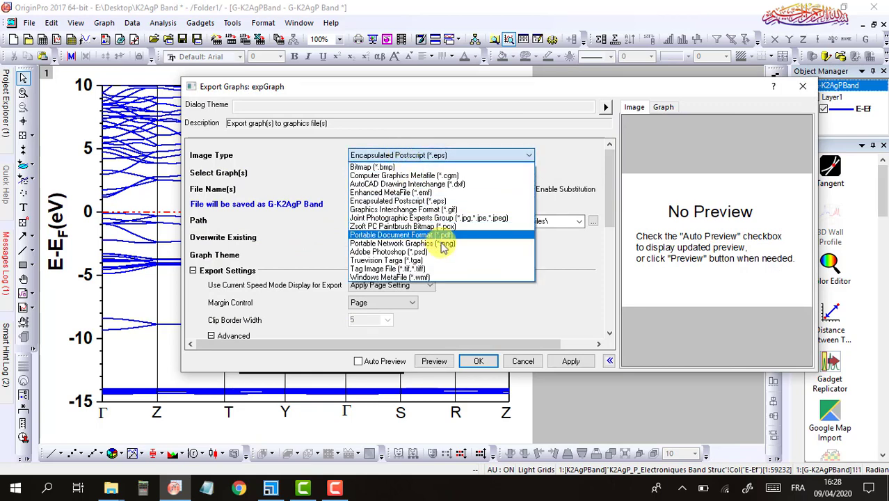
{"action": "left_click", "coordinate": [443, 243]}
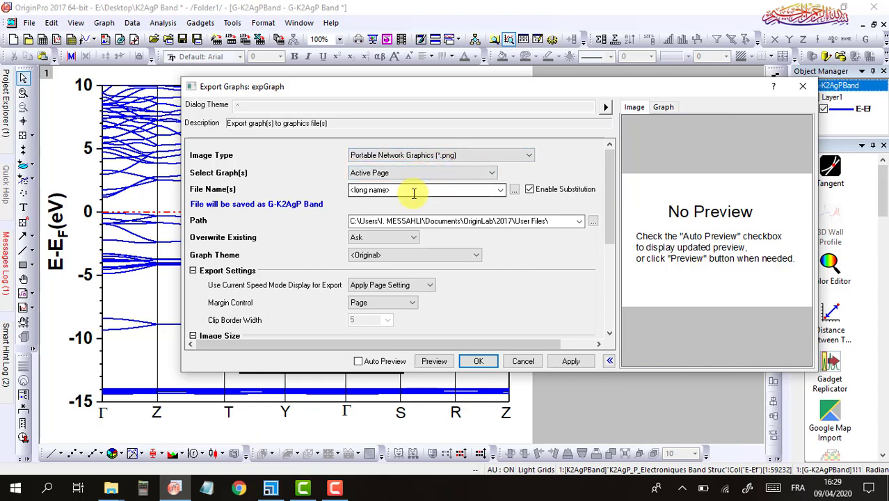
Set the export path for the graph image to the Desktop folder.
{"action": "left_click", "coordinate": [592, 221]}
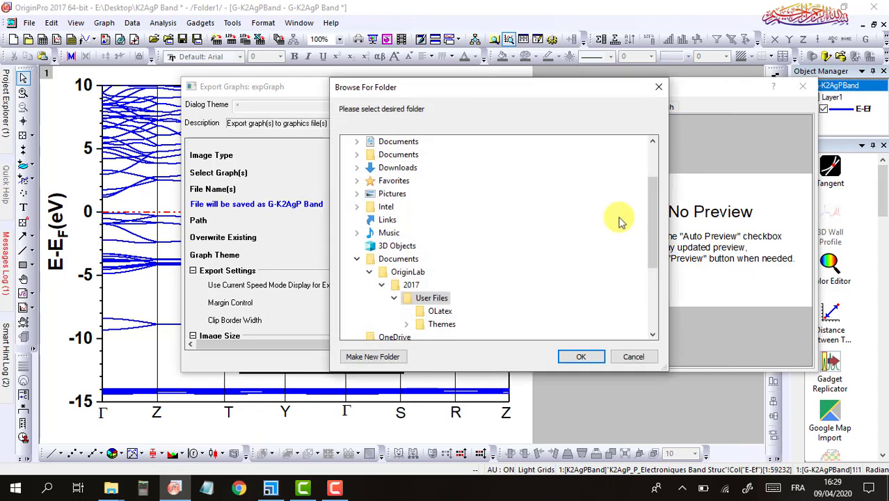
{"action": "left_click_drag", "start_coordinate": [650, 199], "coordinate": [645, 135]}
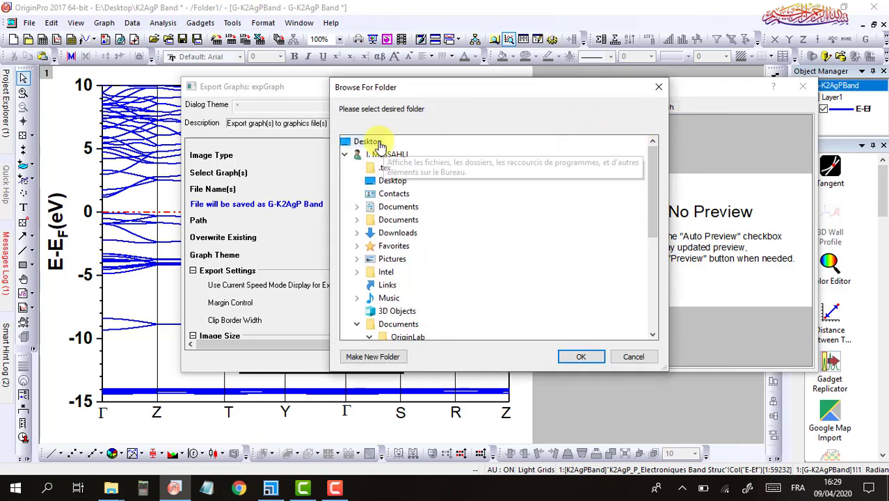
{"action": "left_click", "coordinate": [379, 144]}
{"action": "left_click", "coordinate": [577, 356]}
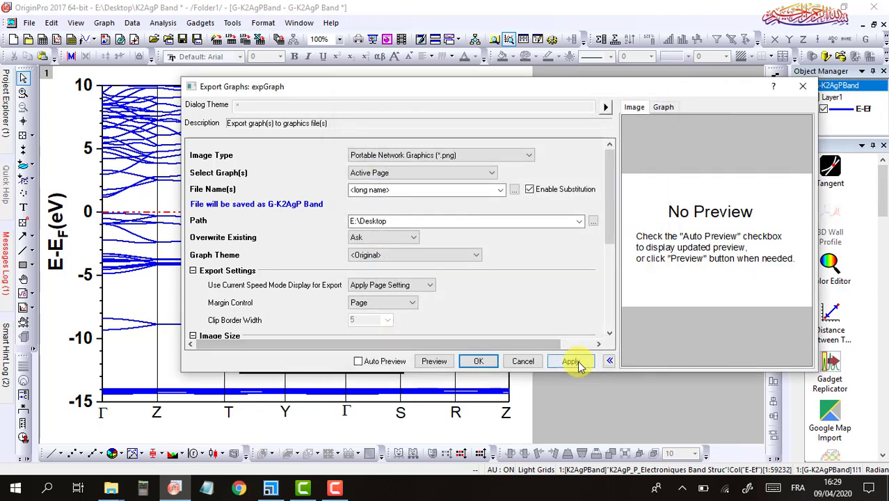
Set the PNG color depth to 24-bit Color, keep the resolution at 300 DPI, and export the graph.
{"action": "left_click_drag", "start_coordinate": [612, 209], "coordinate": [610, 333]}
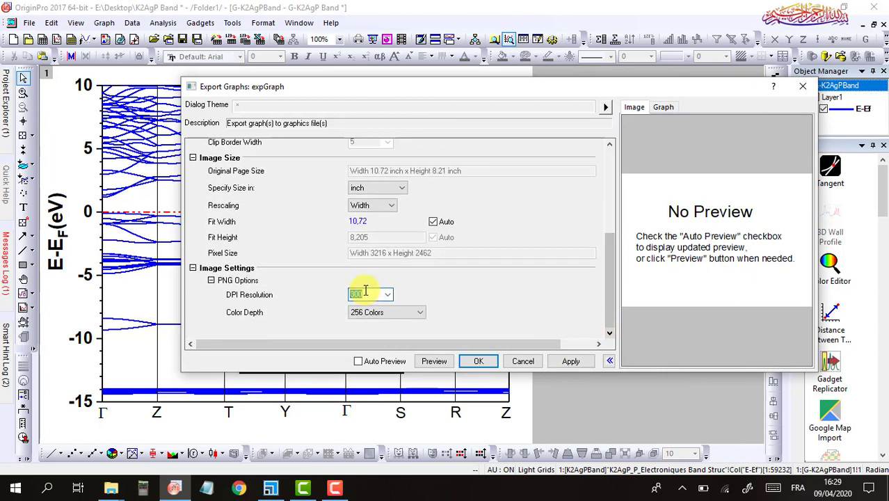
{"action": "left_click", "coordinate": [397, 312]}
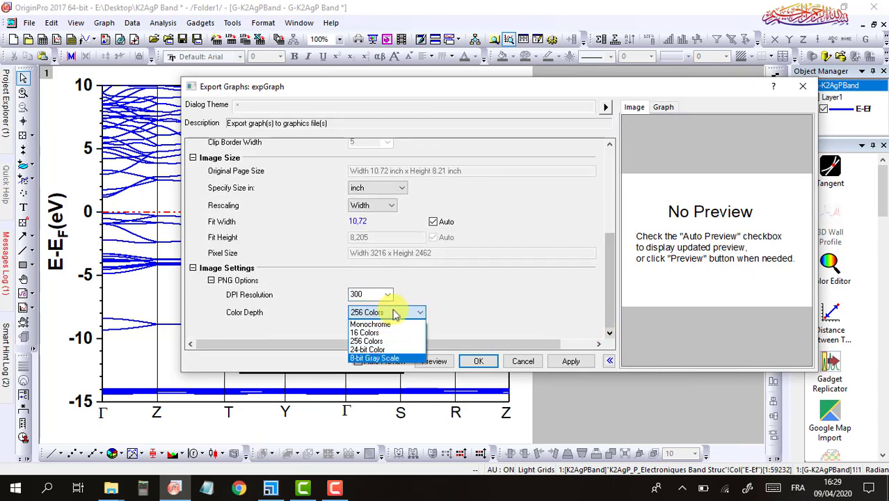
{"action": "left_click", "coordinate": [511, 299]}
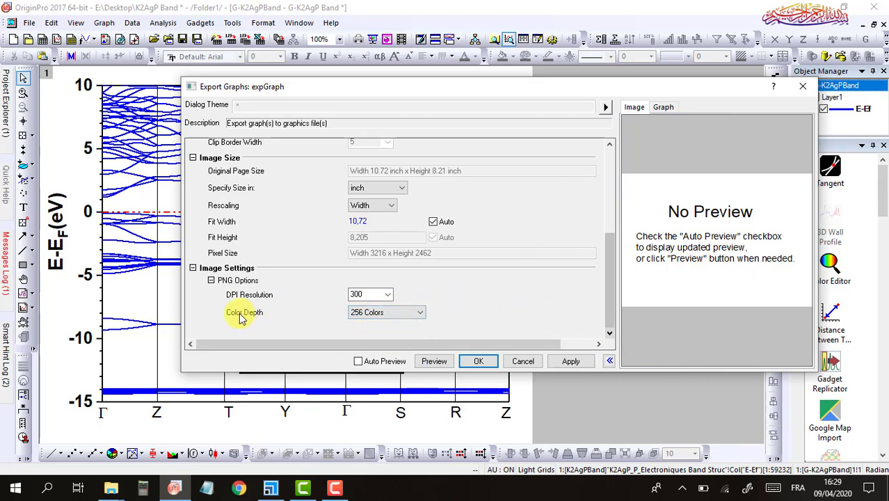
{"action": "left_click", "coordinate": [365, 313]}
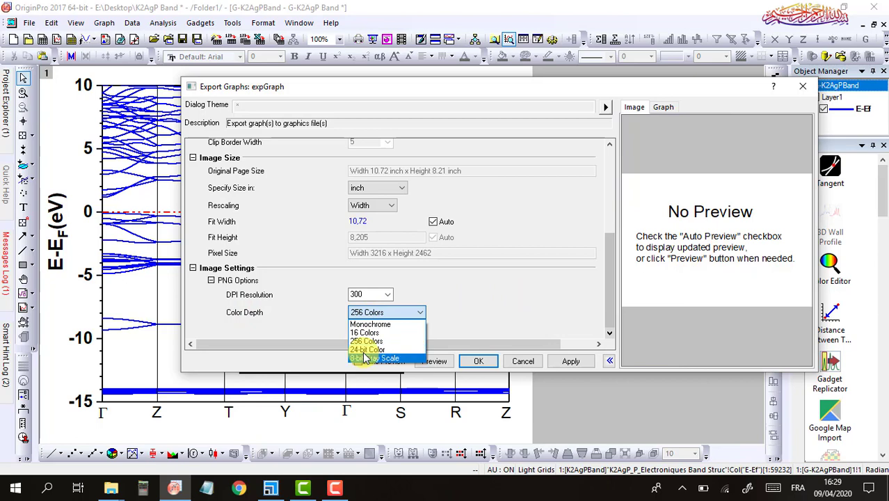
{"action": "left_click", "coordinate": [360, 350]}
{"action": "left_click", "coordinate": [482, 361]}
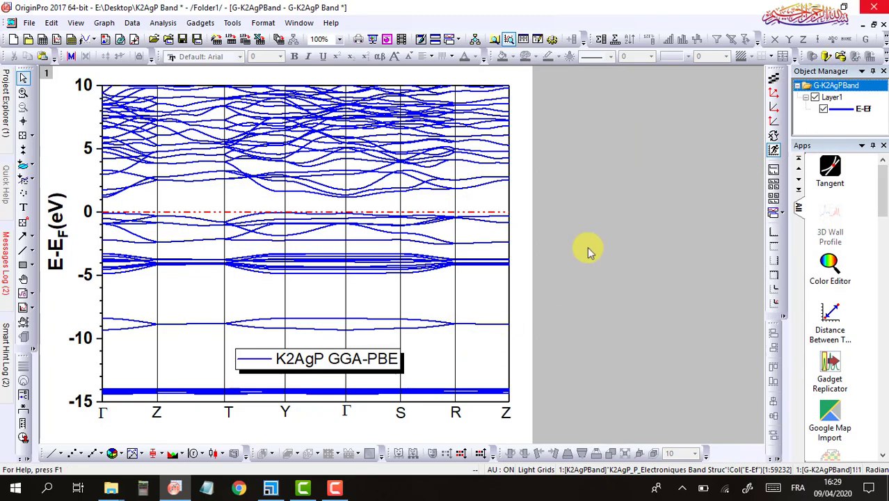
Minimize OriginPro, view the exported image G-K2AgP Band.png from the desktop, and close the viewer.
{"action": "left_click", "coordinate": [813, 6]}
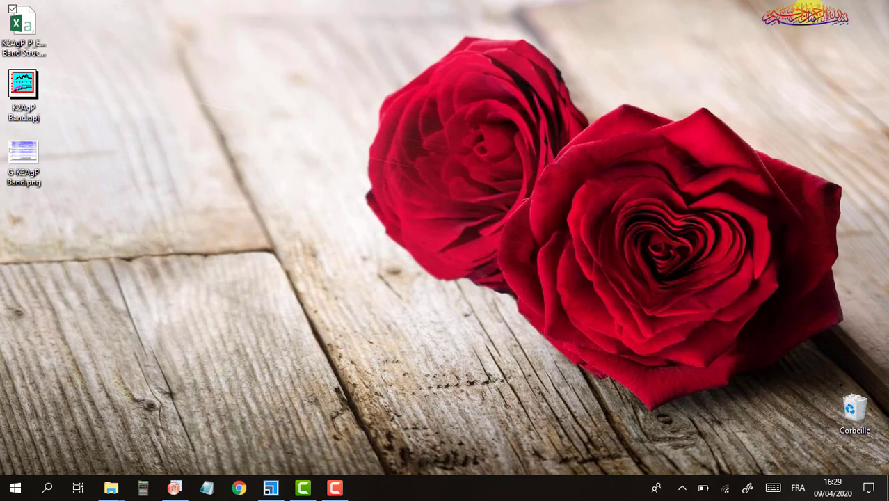
{"action": "double_click", "coordinate": [24, 175]}
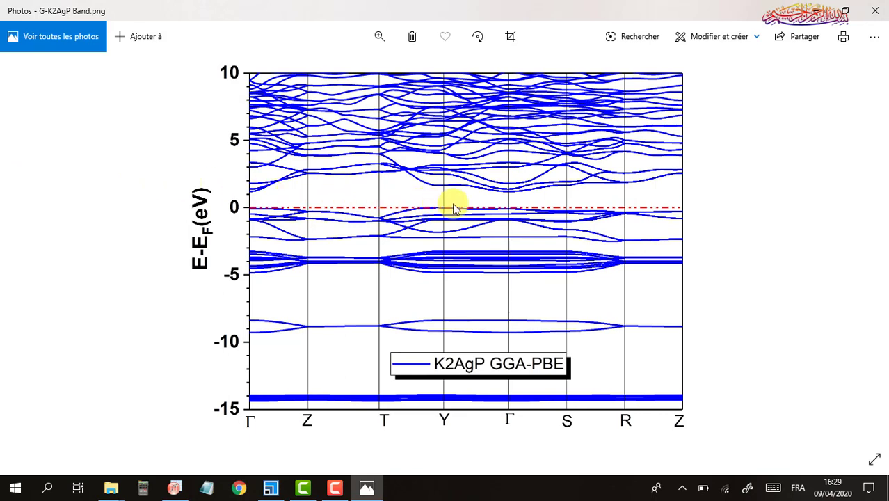
{"action": "left_click", "coordinate": [881, 10]}
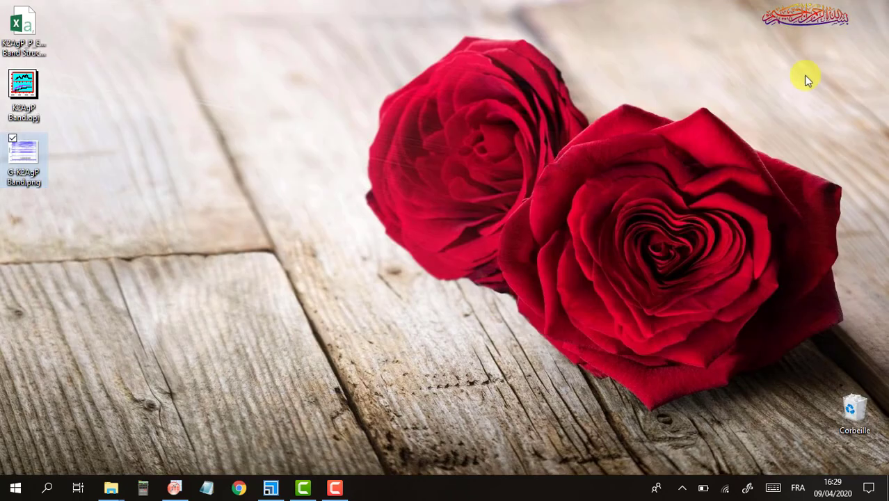
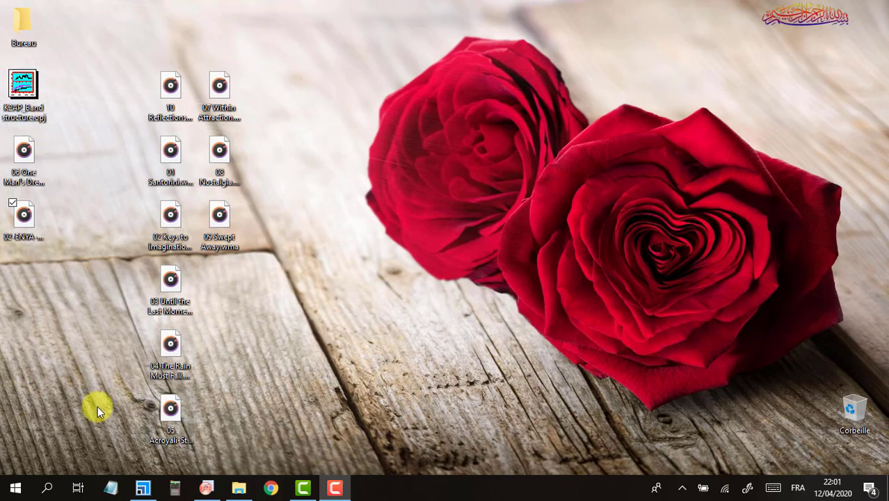
Switch to Materials Studio and open Na2AgAs_P_Electroniques_BandStr.castep from the Na2AgSb_P_Electroniques folder in a maximized window.
{"action": "left_click", "coordinate": [142, 490]}
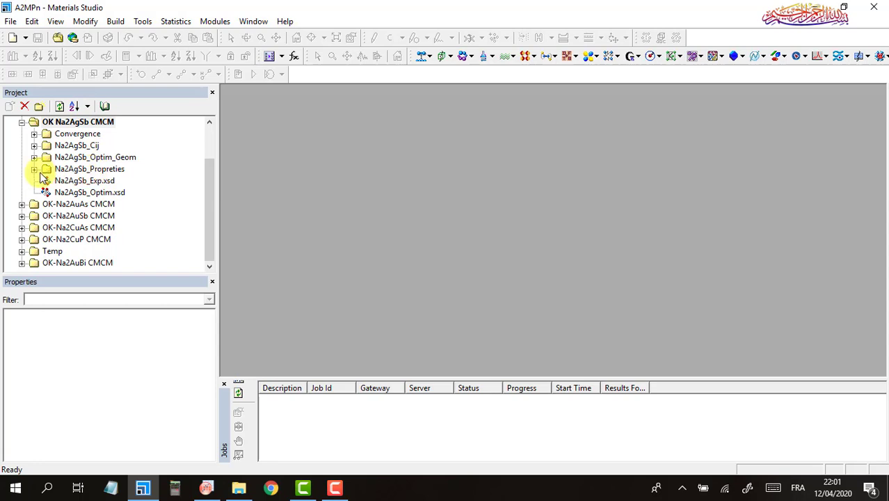
{"action": "double_click", "coordinate": [82, 172]}
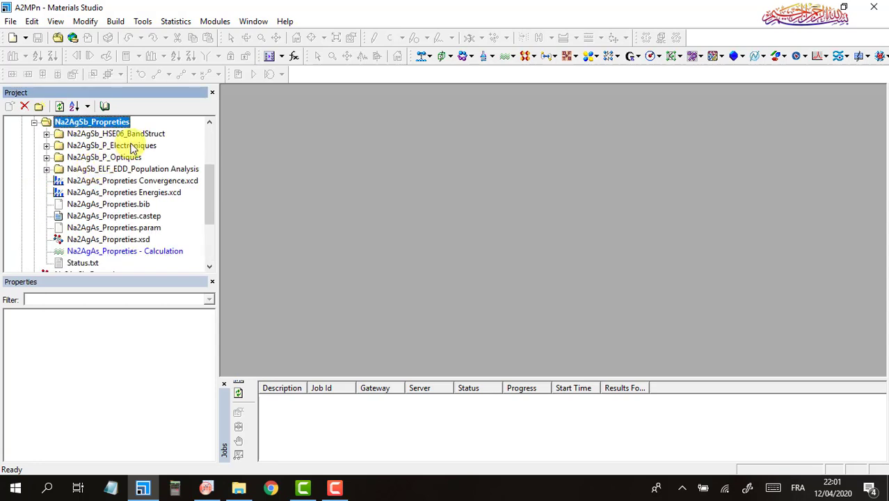
{"action": "double_click", "coordinate": [128, 147]}
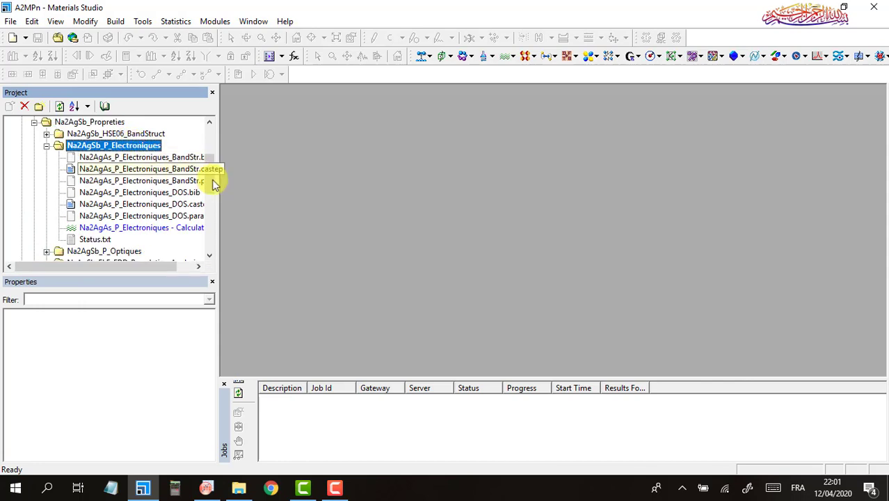
{"action": "mouse_move", "coordinate": [212, 181]}
{"action": "left_mouse_down"}
{"action": "mouse_move", "coordinate": [210, 189]}
{"action": "mouse_move", "coordinate": [207, 180]}
{"action": "left_mouse_up"}
{"action": "double_click", "coordinate": [167, 158]}
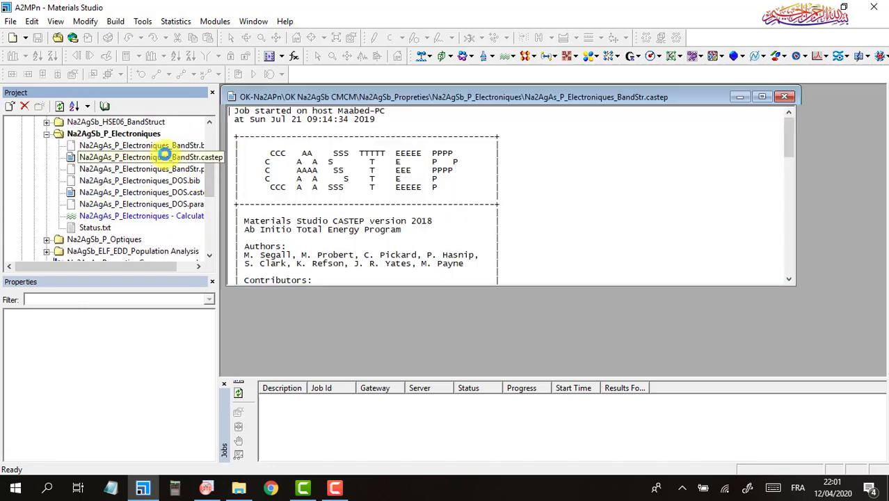
{"action": "double_click", "coordinate": [298, 96]}
Generate the band structure chart from the CASTEP analysis with energy in eV and line style, and close the analysis dialog.
{"action": "right_click", "coordinate": [125, 218]}
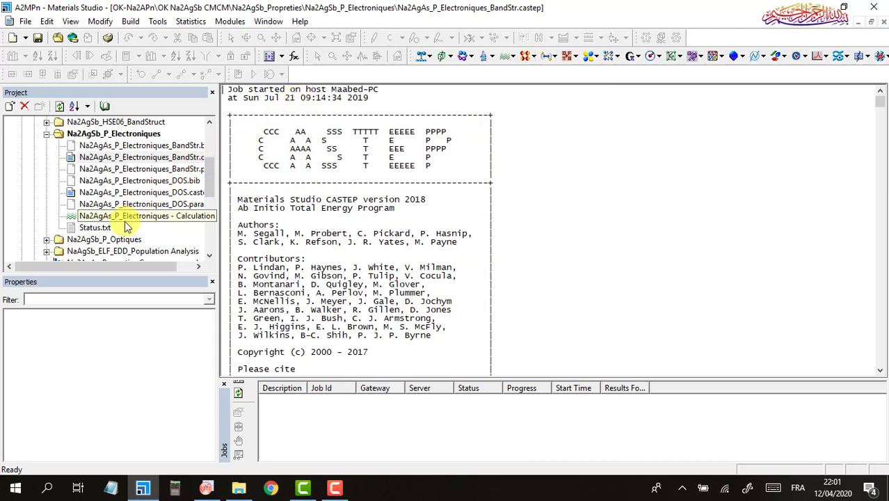
{"action": "left_click", "coordinate": [149, 240]}
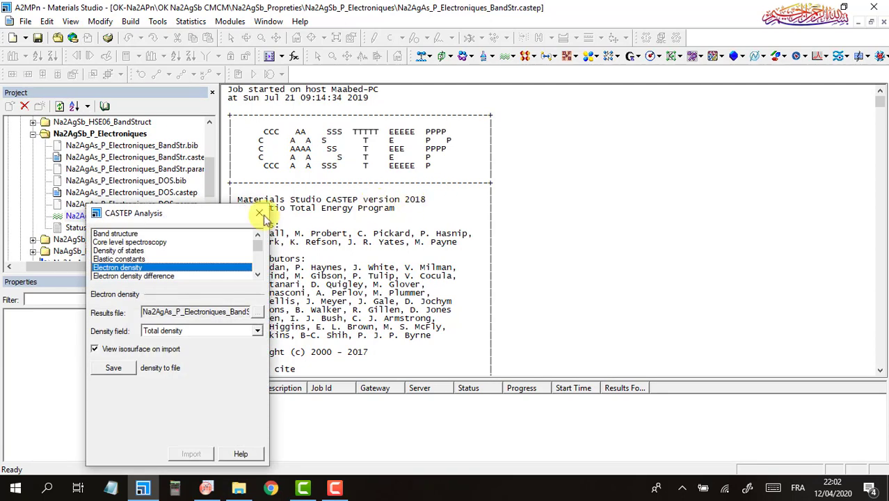
{"action": "left_click", "coordinate": [127, 234]}
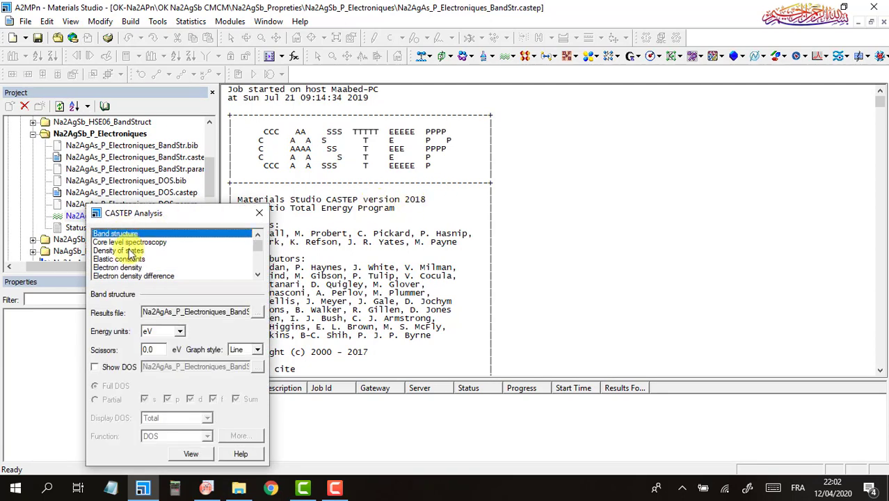
{"action": "left_click", "coordinate": [187, 456]}
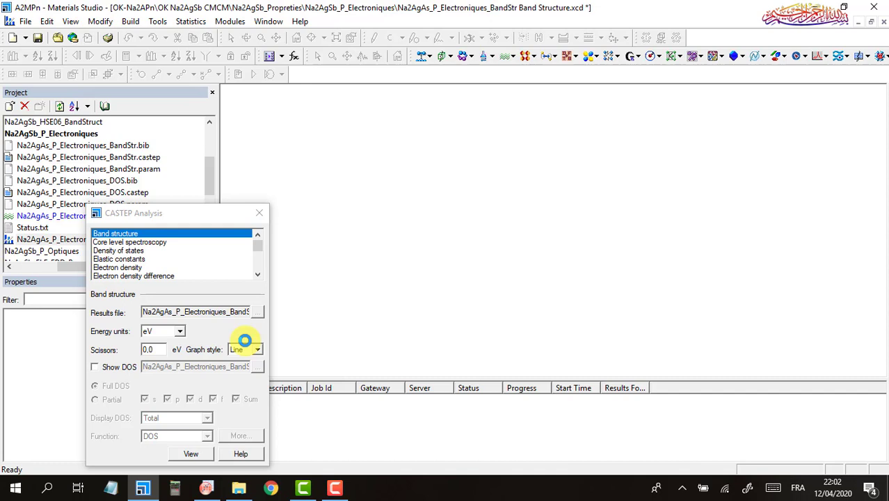
{"action": "left_click", "coordinate": [259, 214]}
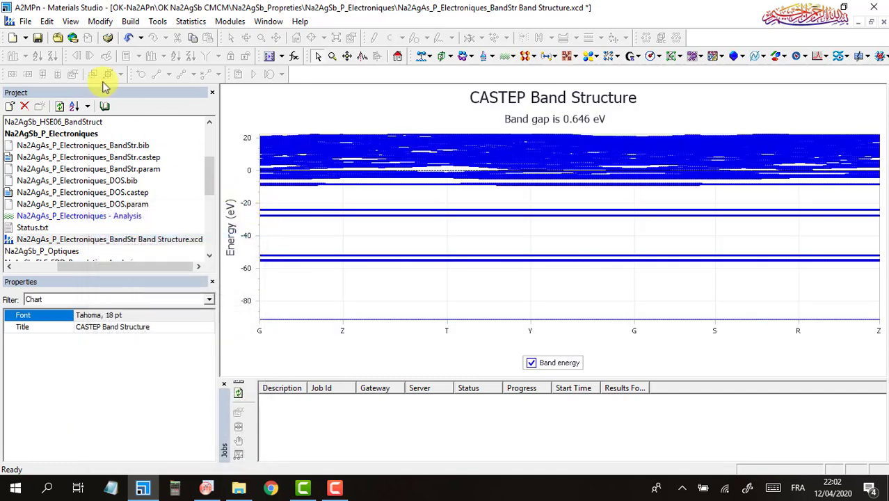
Export the chart to the Desktop as Na2AgAs_P_Electroniques_BandStr Band Structure.xcd and check the file on the desktop.
{"action": "left_click", "coordinate": [27, 21]}
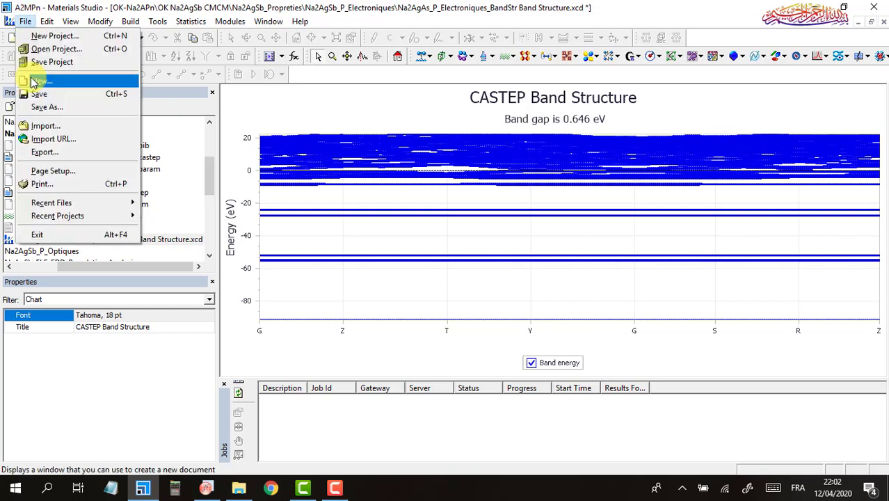
{"action": "left_click", "coordinate": [73, 153]}
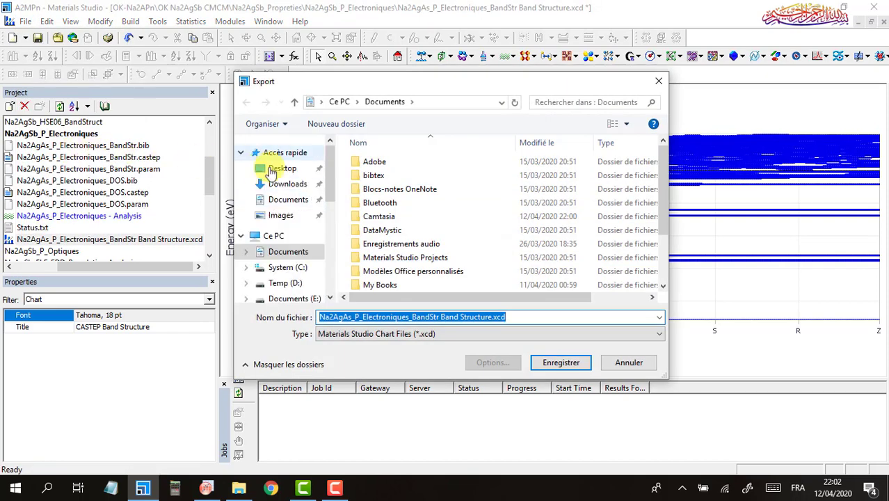
{"action": "left_click", "coordinate": [285, 170]}
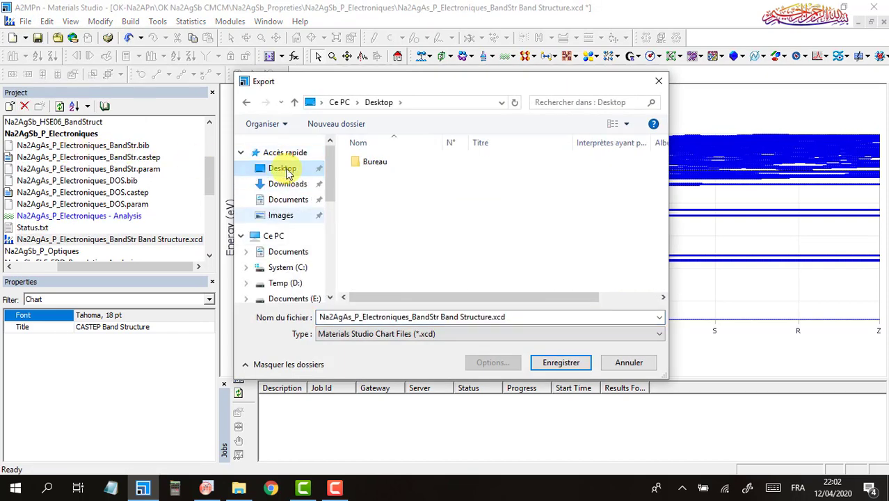
{"action": "left_click", "coordinate": [564, 362]}
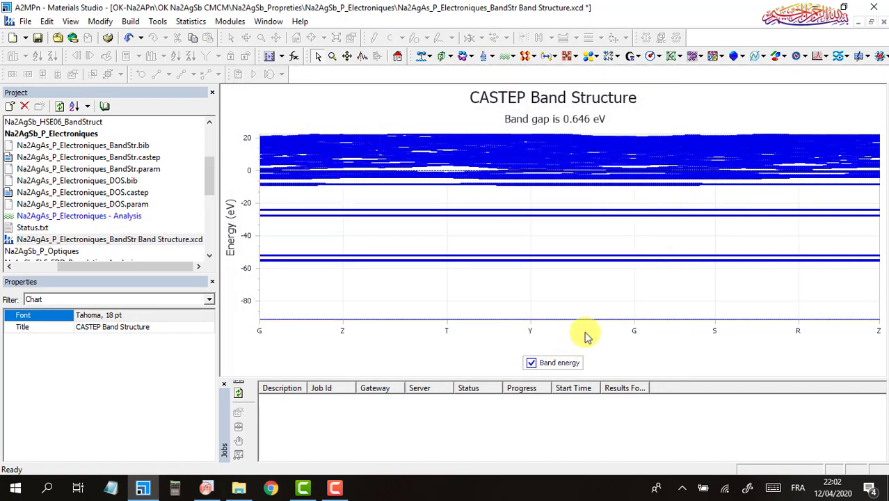
{"action": "left_click", "coordinate": [812, 7]}
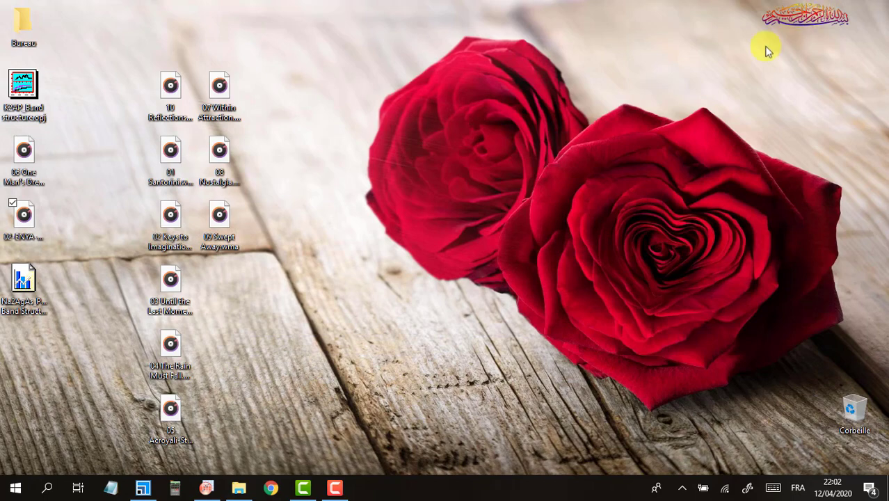
Export the band structure chart from Materials Studio to the Desktop in comma-separated (*.csv) format and check the file on the desktop.
{"action": "left_click", "coordinate": [144, 487]}
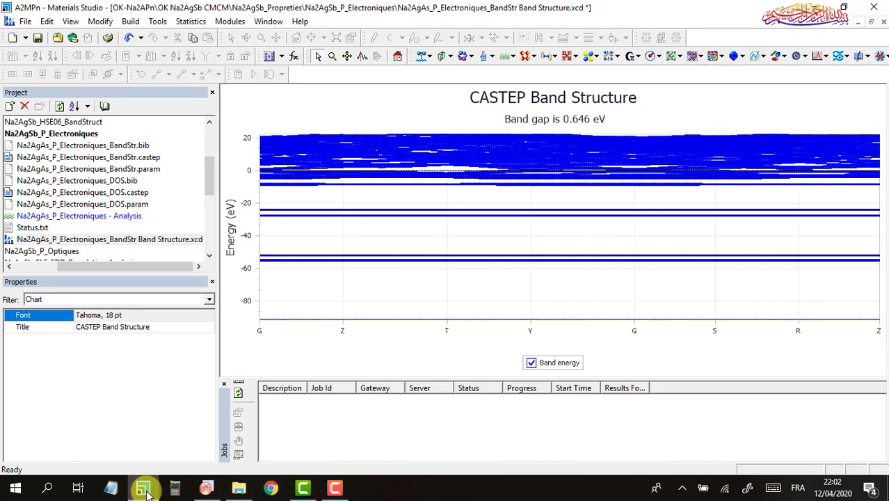
{"action": "left_click", "coordinate": [26, 22]}
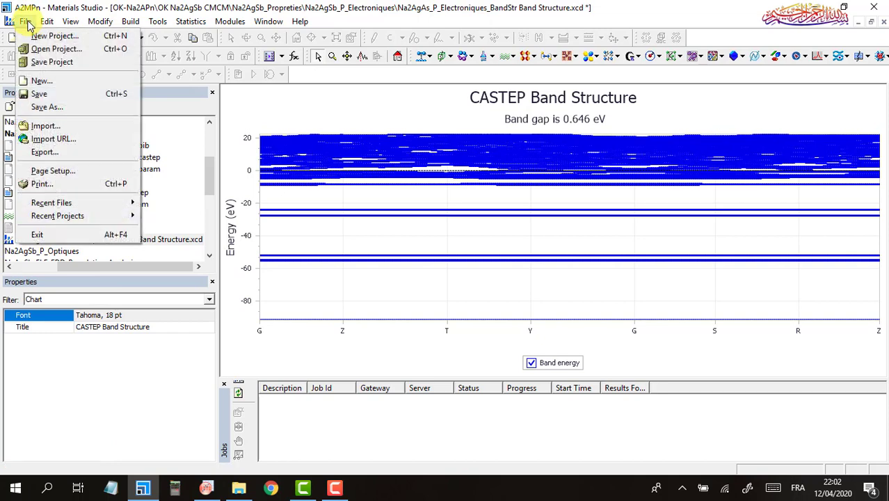
{"action": "left_click", "coordinate": [53, 160]}
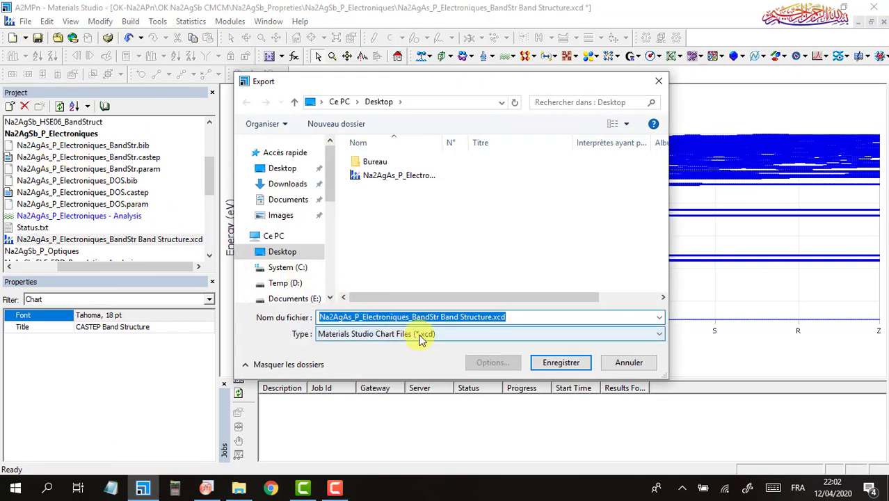
{"action": "left_click", "coordinate": [421, 334]}
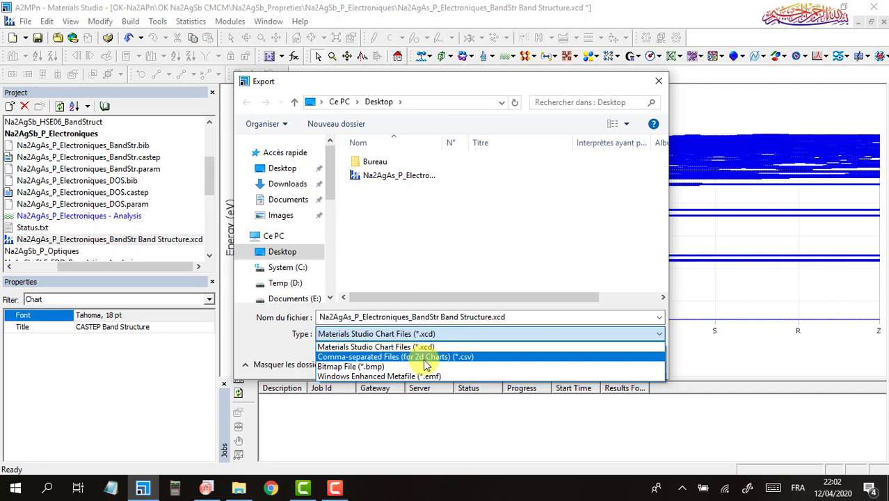
{"action": "left_click", "coordinate": [475, 356]}
{"action": "left_click", "coordinate": [553, 366]}
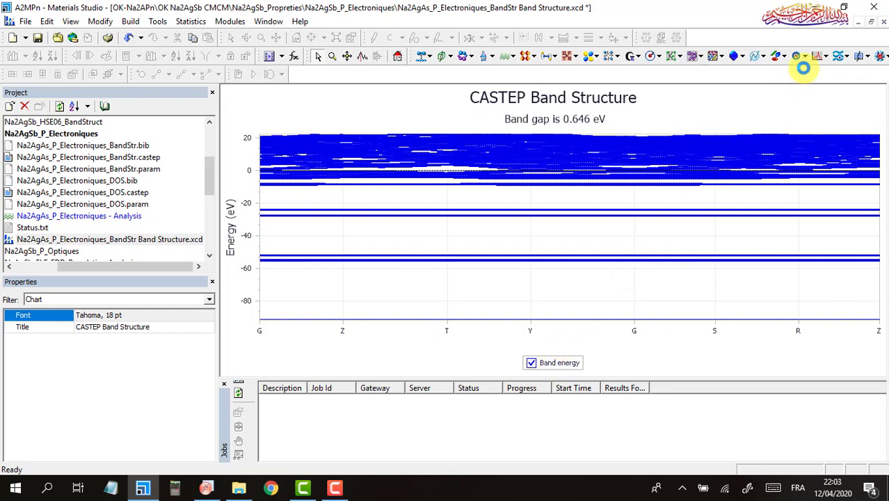
{"action": "left_click", "coordinate": [814, 9]}
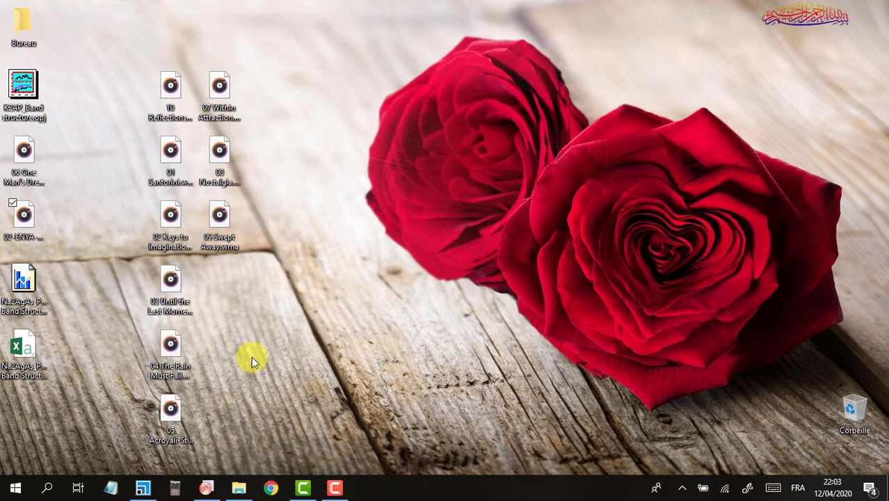
Switch to OriginPro, dock the floating menu bar and restore the maximized Graph4 window to its smaller size.
{"action": "left_click", "coordinate": [202, 488]}
{"action": "left_click", "coordinate": [206, 486]}
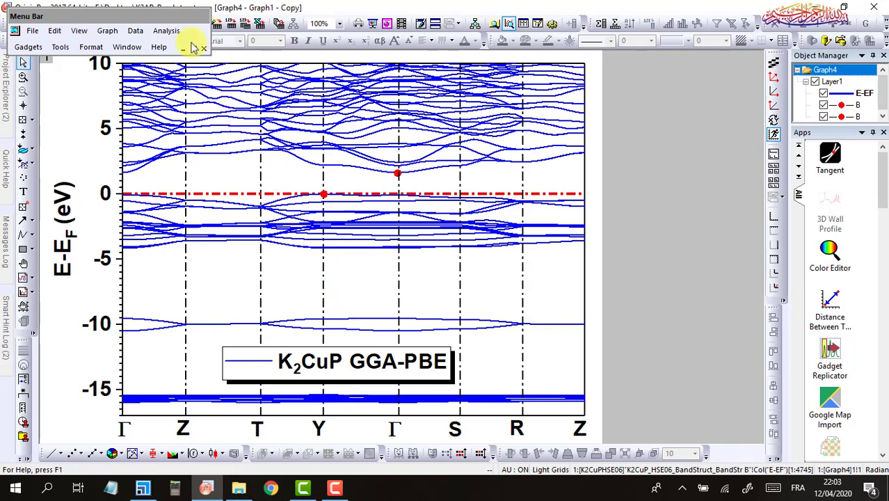
{"action": "mouse_move", "coordinate": [178, 25]}
{"action": "left_mouse_down"}
{"action": "mouse_move", "coordinate": [205, 53]}
{"action": "mouse_move", "coordinate": [172, 41]}
{"action": "mouse_move", "coordinate": [179, 31]}
{"action": "left_mouse_up"}
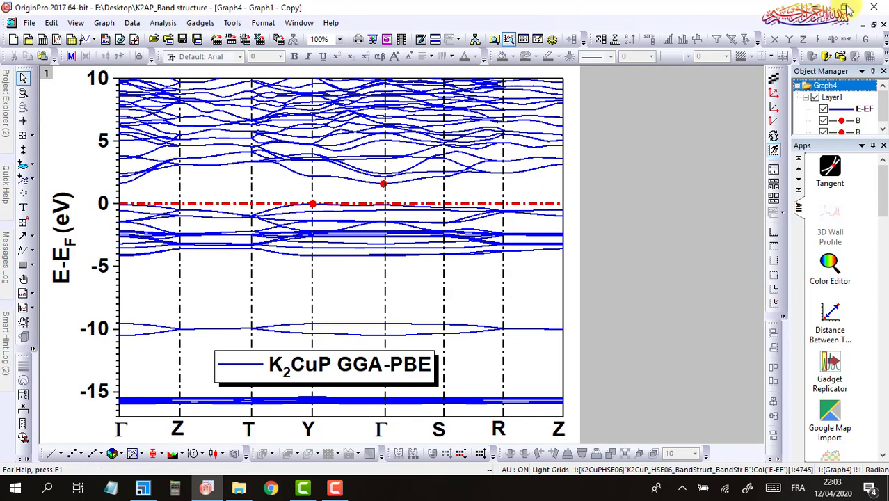
{"action": "left_click", "coordinate": [873, 25]}
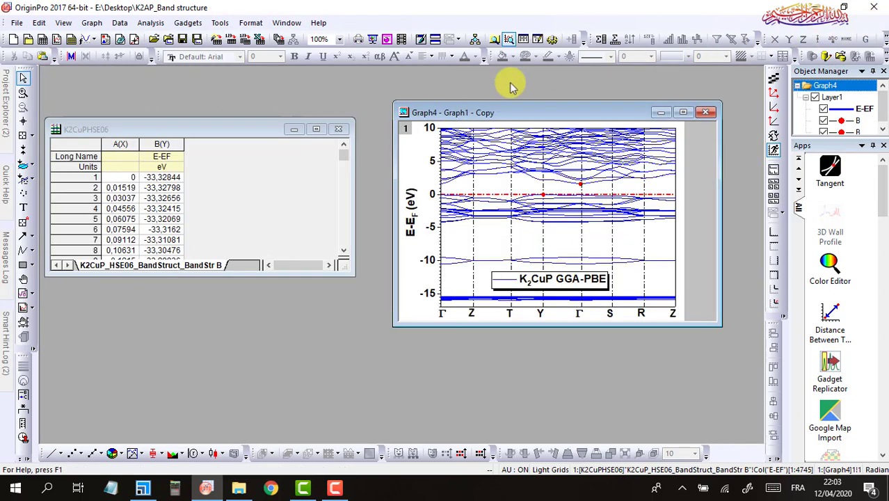
Position the K2CuPHSE06 worksheet beside the graph and import the exported Na2AgAs band structure CSV file from the desktop into it.
{"action": "left_click", "coordinate": [230, 131]}
{"action": "left_click_drag", "start_coordinate": [230, 131], "coordinate": [241, 112]}
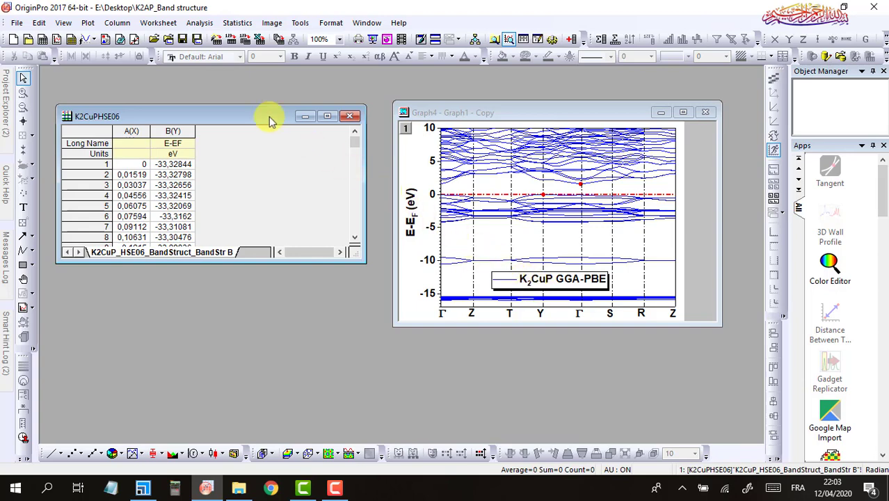
{"action": "left_click_drag", "start_coordinate": [273, 115], "coordinate": [270, 104]}
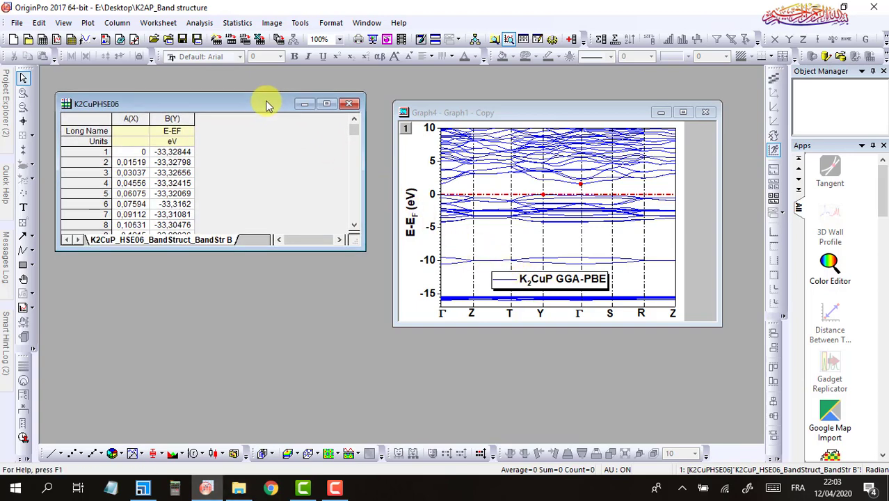
{"action": "left_click_drag", "start_coordinate": [200, 103], "coordinate": [222, 106]}
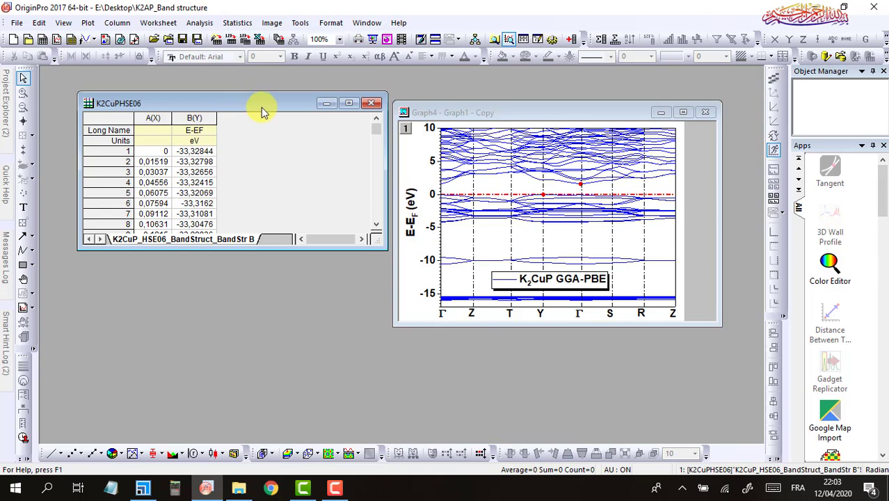
{"action": "left_click", "coordinate": [207, 488]}
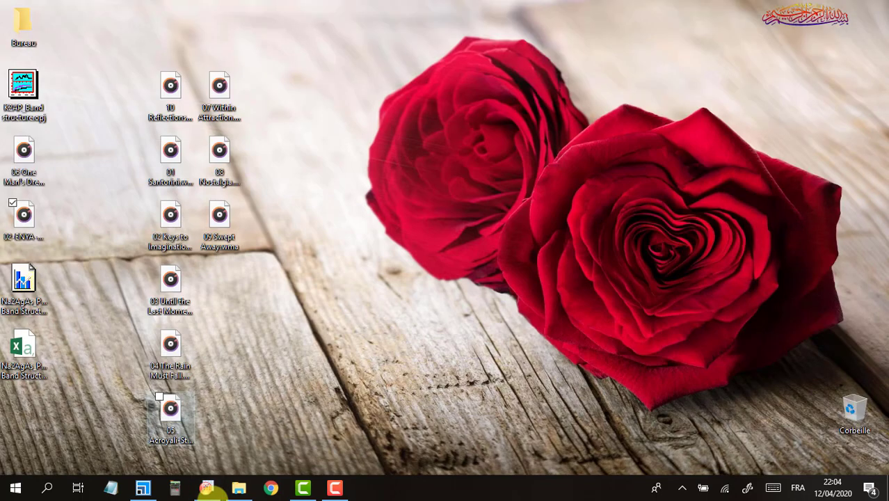
{"action": "left_click_drag", "start_coordinate": [28, 363], "coordinate": [182, 150]}
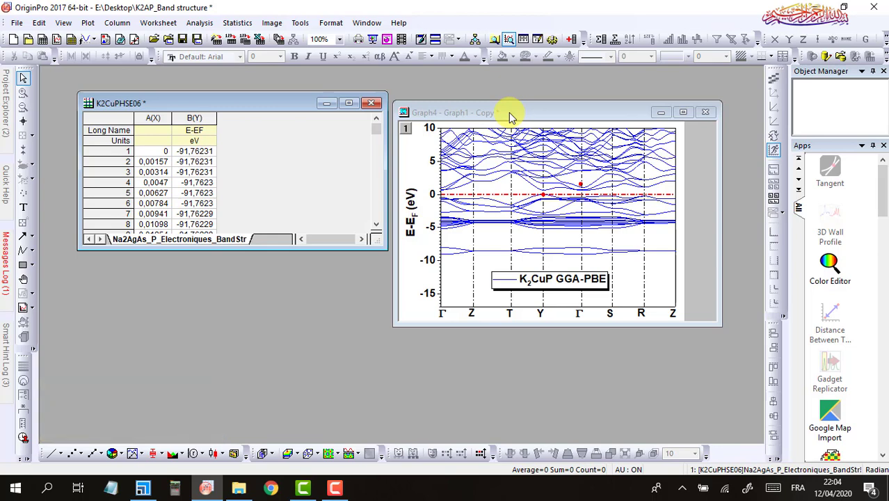
Try -20 as the lower limit of the graph's Y axis and move the axis dialog clear of the graph.
{"action": "left_click", "coordinate": [439, 288]}
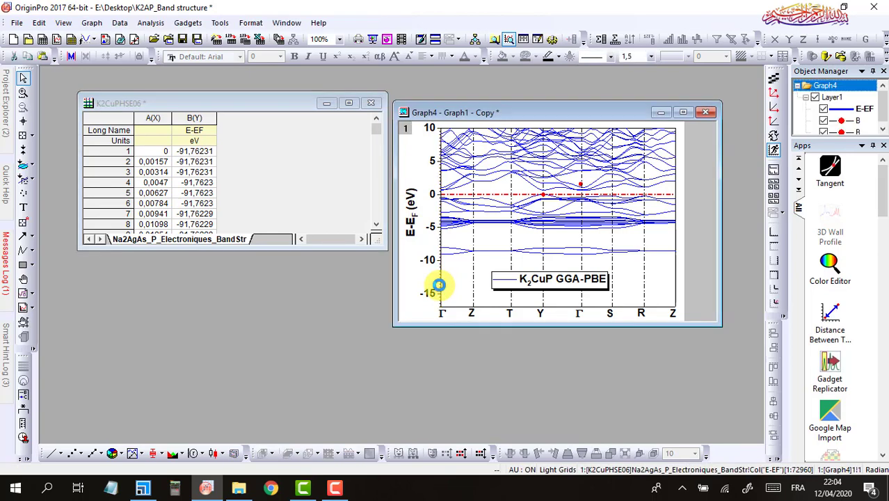
{"action": "double_click", "coordinate": [439, 286]}
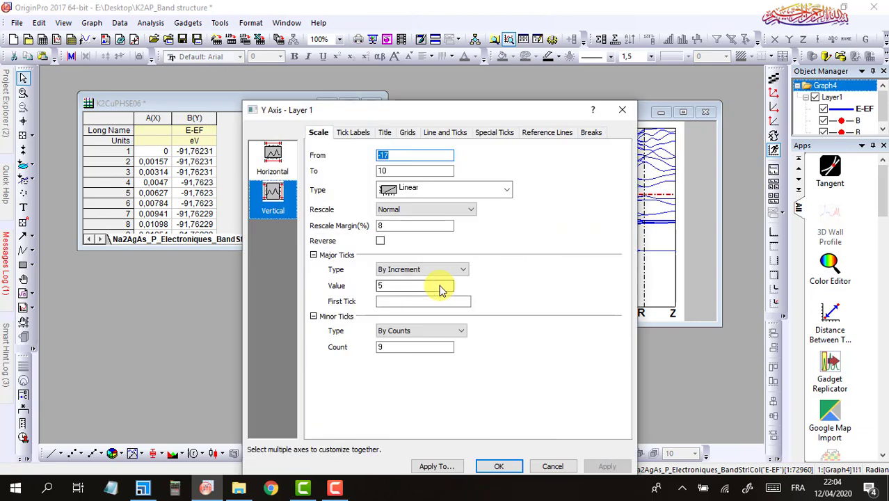
{"action": "key", "text": "Tab"}
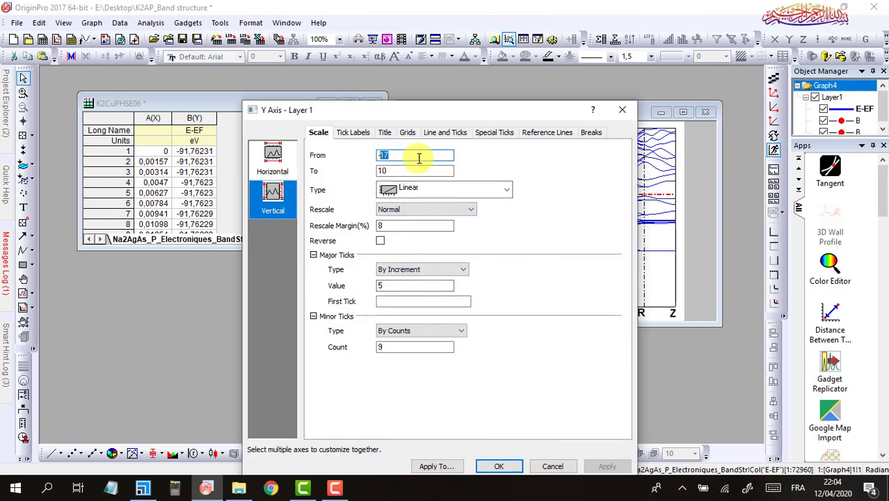
{"action": "left_click_drag", "start_coordinate": [381, 155], "coordinate": [456, 160]}
{"action": "type", "text": "-20"}
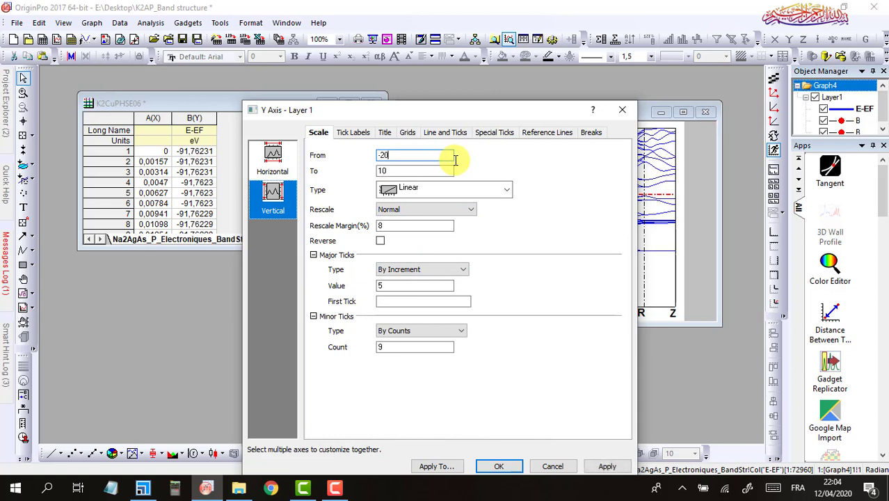
{"action": "left_click", "coordinate": [618, 468]}
{"action": "left_click_drag", "start_coordinate": [516, 111], "coordinate": [318, 115]}
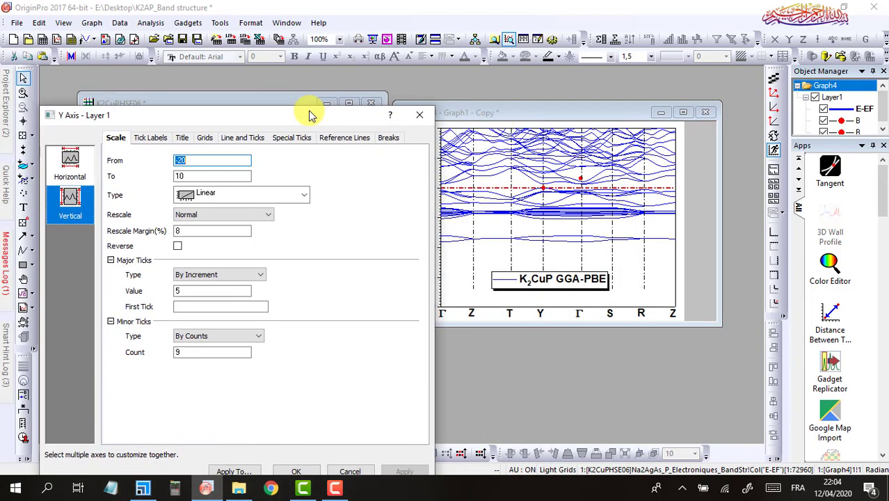
Set the lower limit of the graph's Y axis to -10 and close the axis dialog.
{"action": "left_click", "coordinate": [184, 160]}
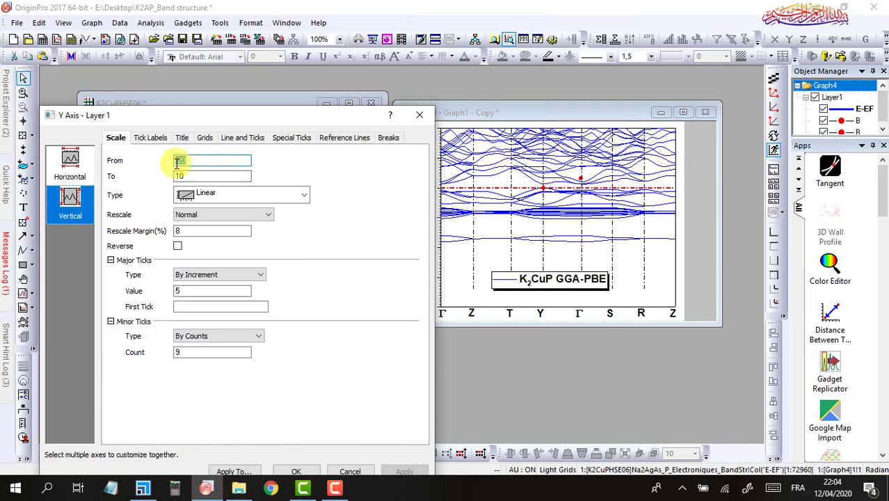
{"action": "left_click_drag", "start_coordinate": [179, 160], "coordinate": [209, 167]}
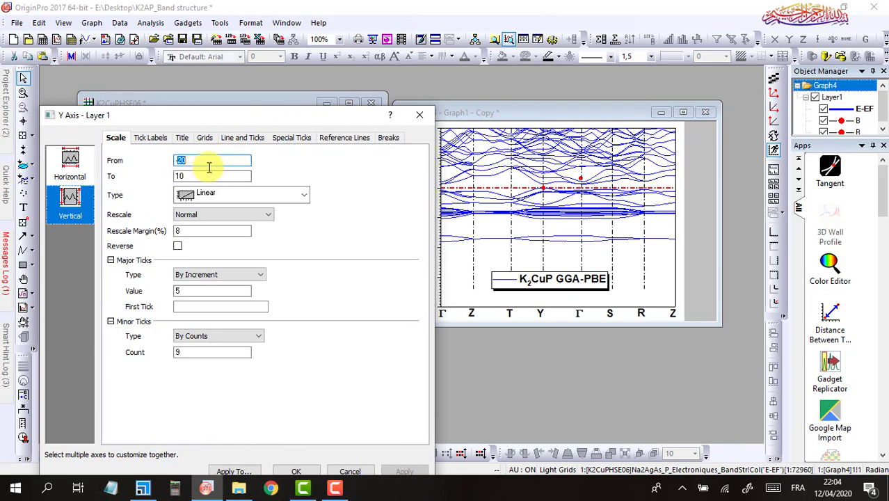
{"action": "type", "text": "-1°0"}
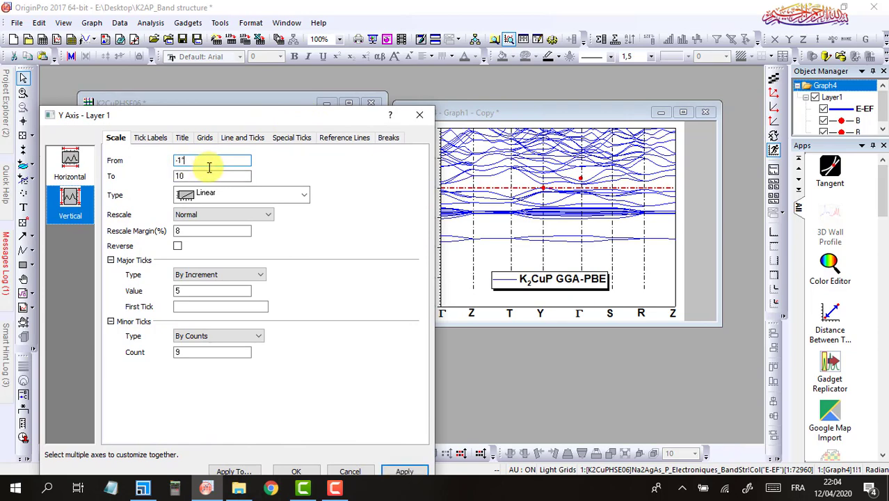
{"action": "key", "text": "BackSpace"}
{"action": "key", "text": "BackSpace"}
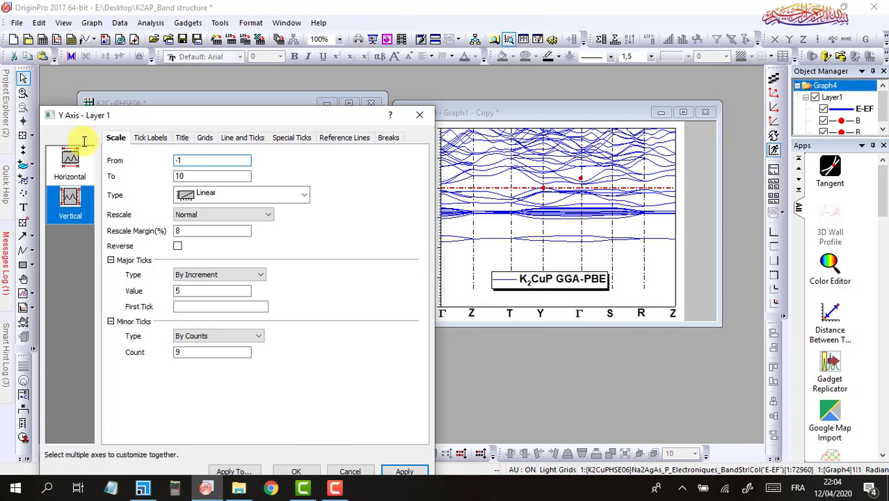
{"action": "type", "text": "0"}
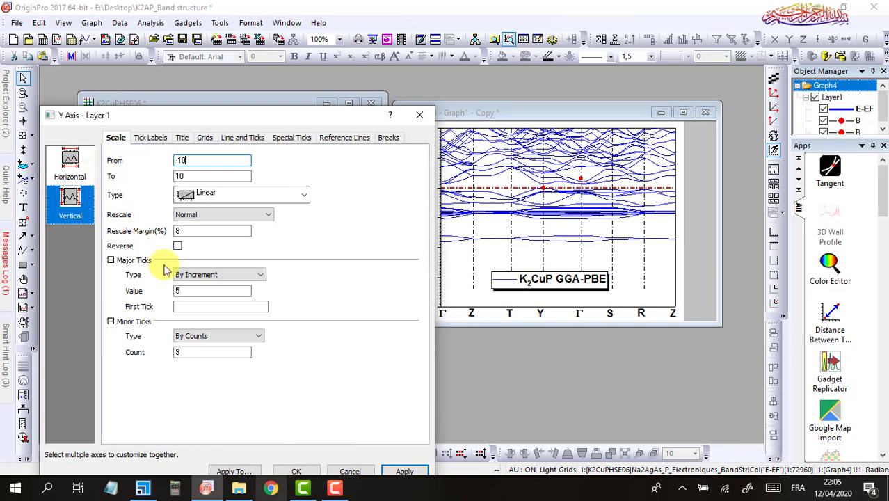
{"action": "left_click", "coordinate": [295, 471]}
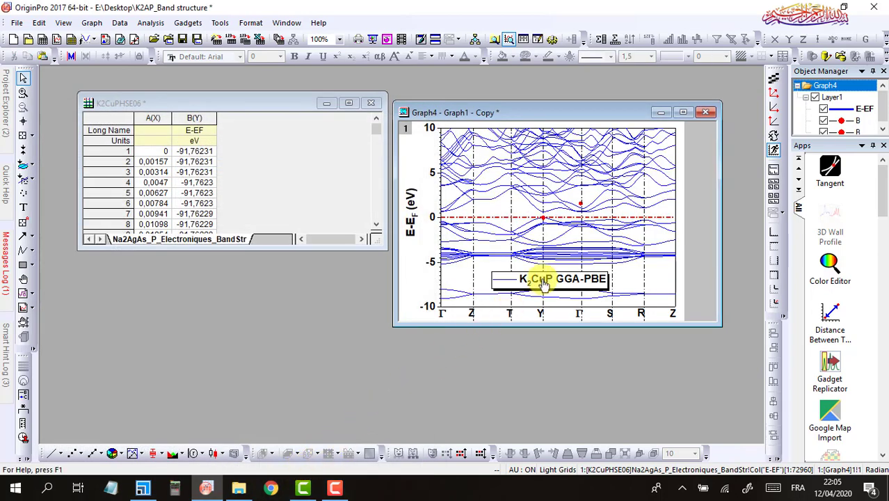
Change the compound name in the graph legend to Na2AgAs, keeping the subscript 2 and the GGA-PBE text.
{"action": "left_click", "coordinate": [537, 289]}
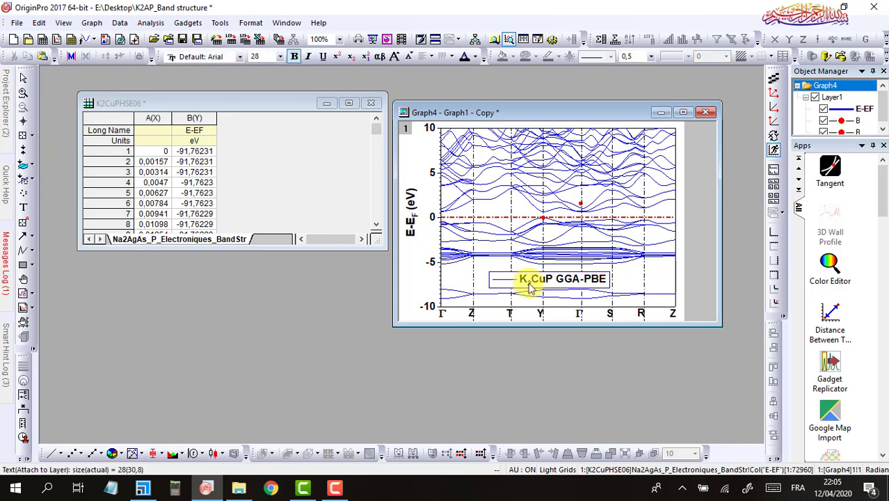
{"action": "left_click", "coordinate": [526, 288]}
{"action": "left_click_drag", "start_coordinate": [526, 289], "coordinate": [523, 288]}
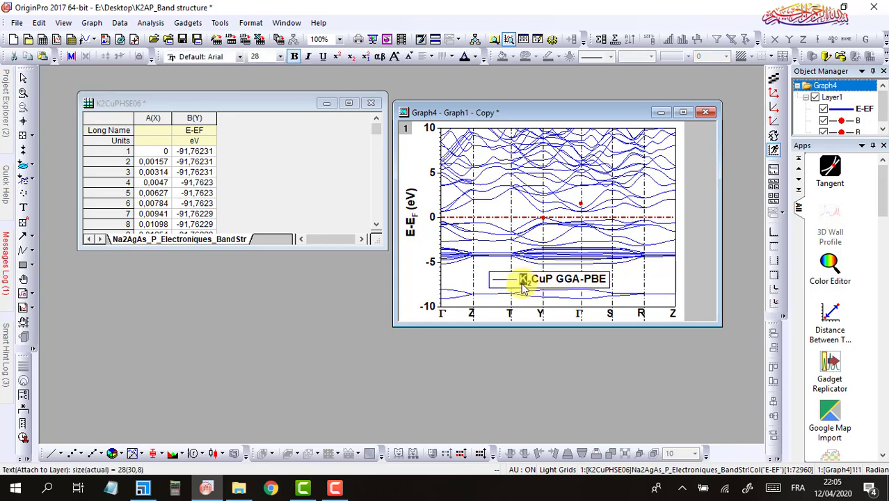
{"action": "type", "text": "Na"}
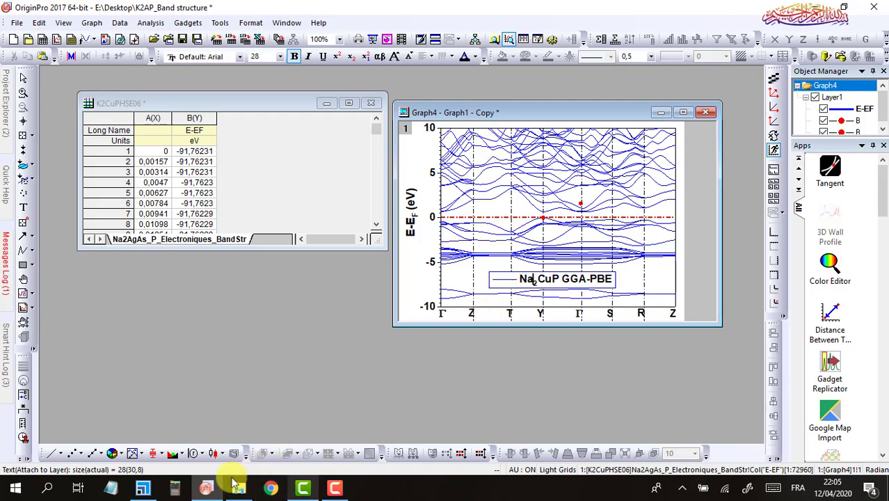
{"action": "left_click", "coordinate": [206, 489]}
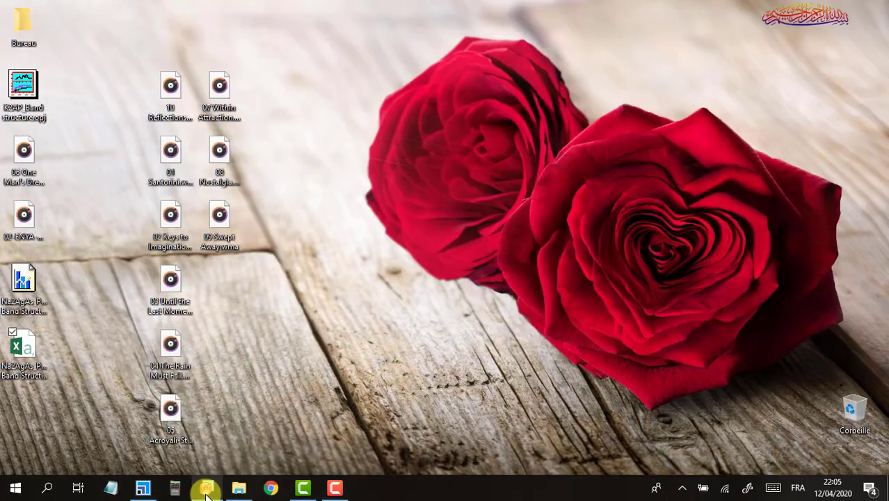
{"action": "left_click", "coordinate": [206, 489]}
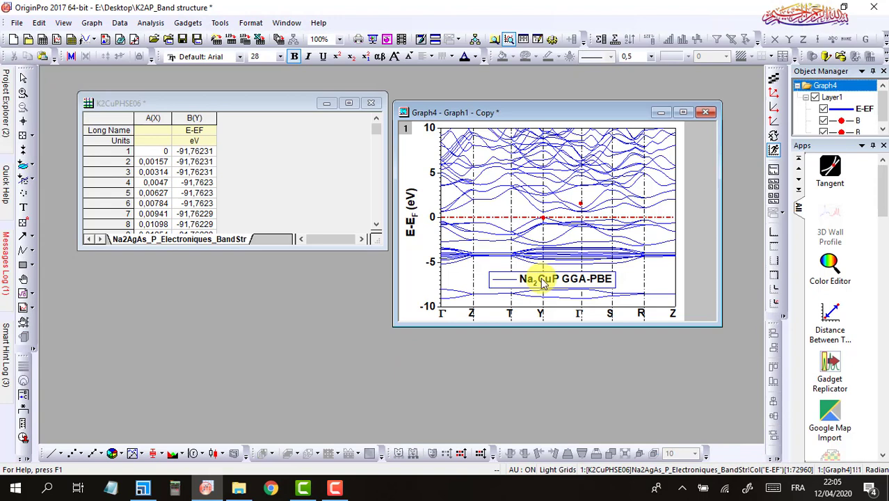
{"action": "left_click_drag", "start_coordinate": [542, 280], "coordinate": [556, 283]}
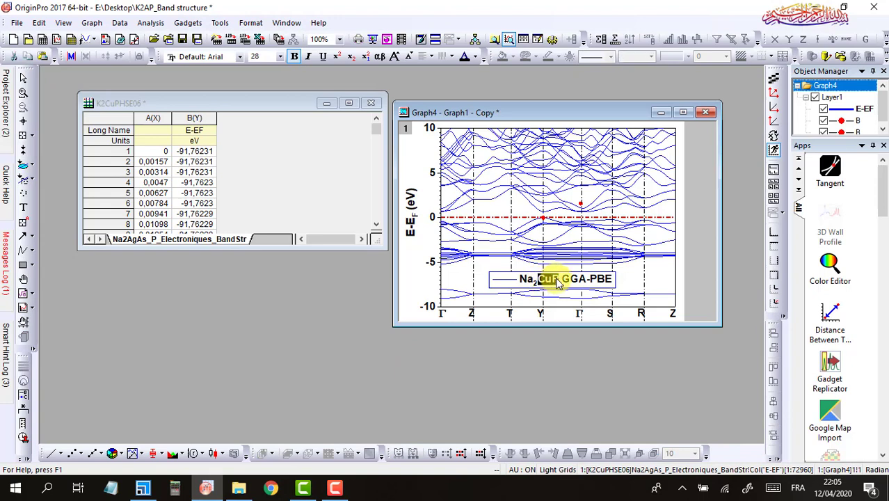
{"action": "type", "text": "AgA"}
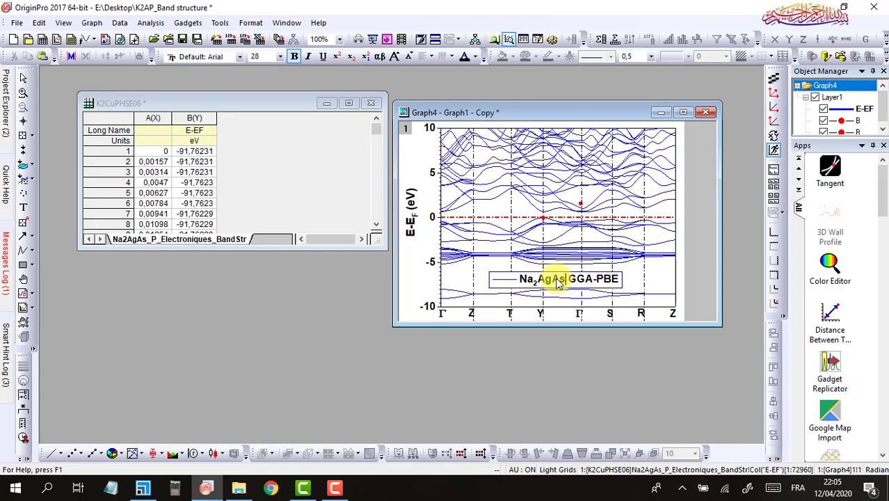
{"action": "type", "text": "s"}
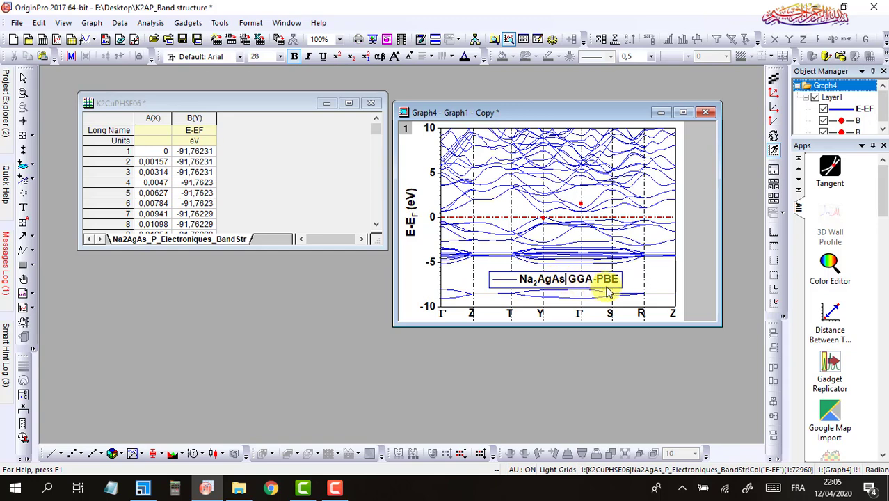
Maximize the graph window and select the dashed vertical line at the Z point.
{"action": "left_click", "coordinate": [554, 105]}
{"action": "double_click", "coordinate": [555, 108]}
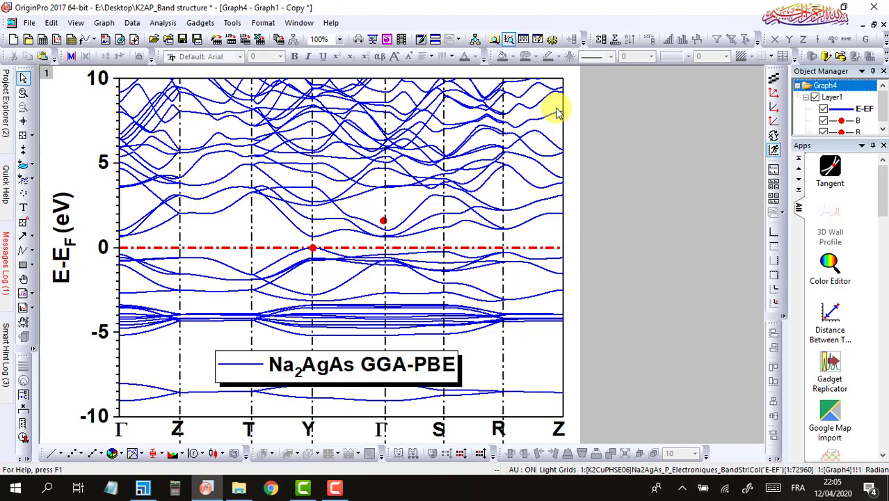
{"action": "left_click", "coordinate": [179, 239]}
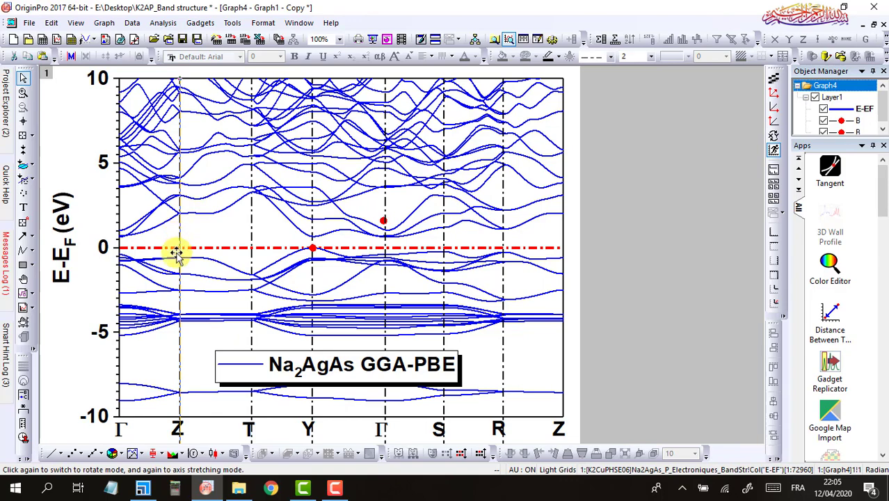
Switch to Materials Studio and enlarge the CASTEP band structure chart around the T point of the k-path.
{"action": "left_click", "coordinate": [153, 489]}
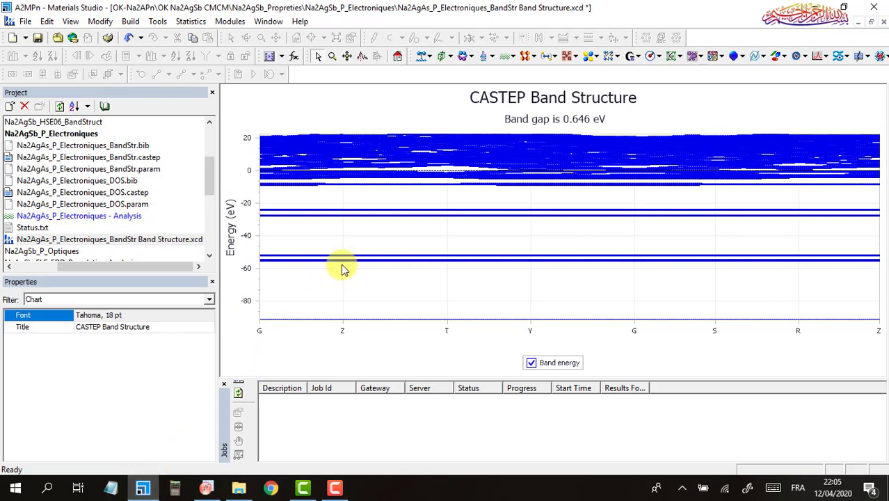
{"action": "left_click", "coordinate": [334, 57]}
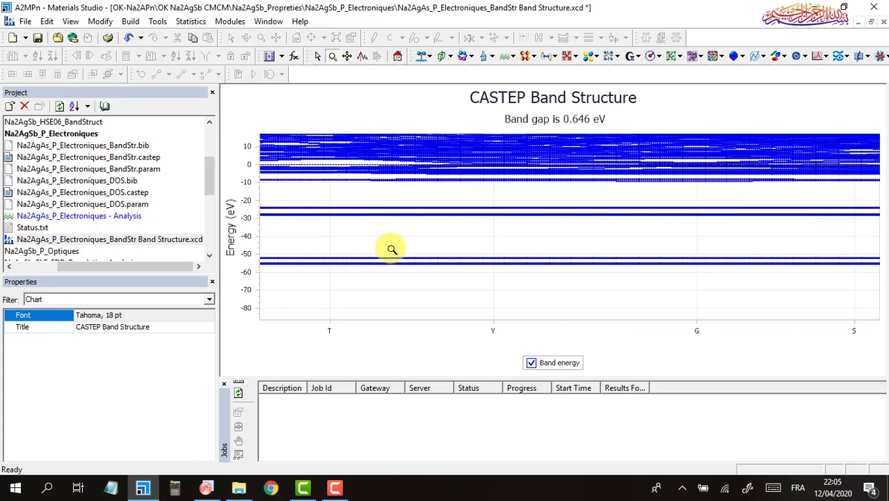
{"action": "left_click", "coordinate": [392, 249]}
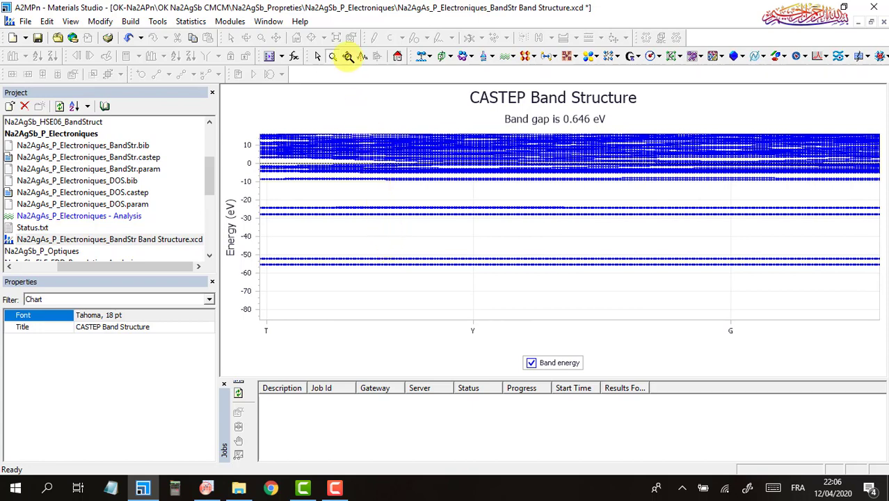
{"action": "left_click", "coordinate": [347, 56]}
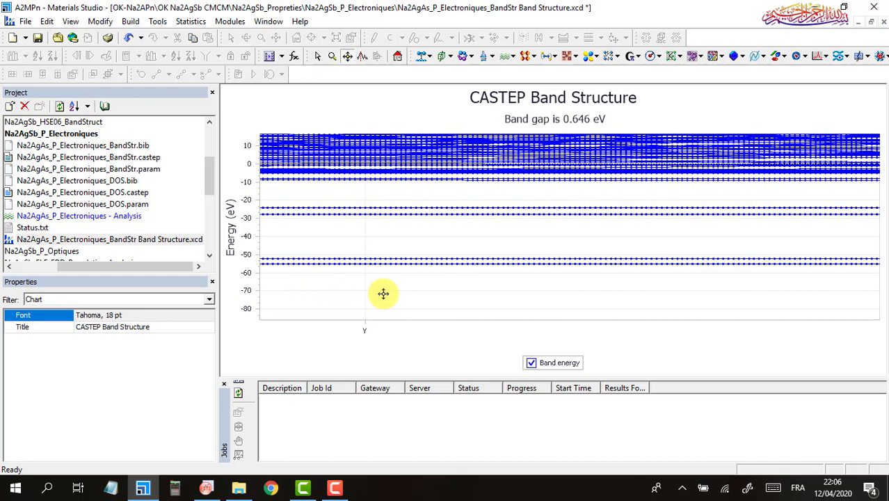
{"action": "left_click", "coordinate": [469, 294]}
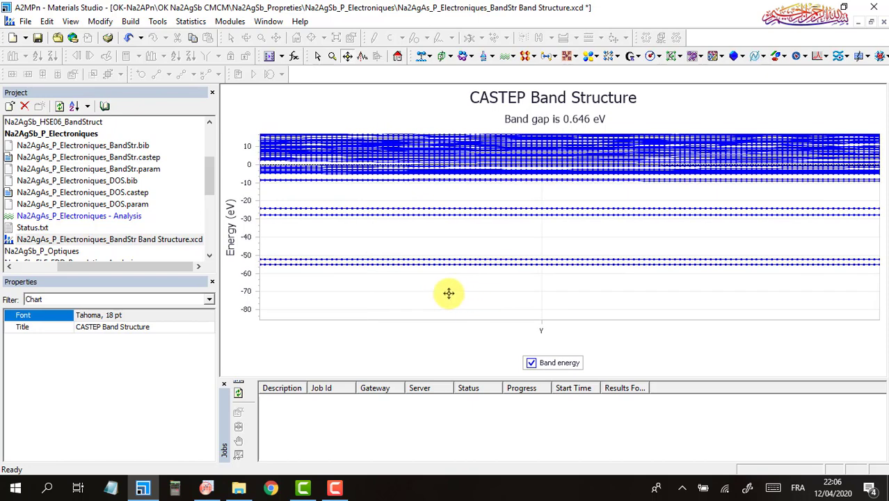
{"action": "left_click_drag", "start_coordinate": [370, 288], "coordinate": [660, 299]}
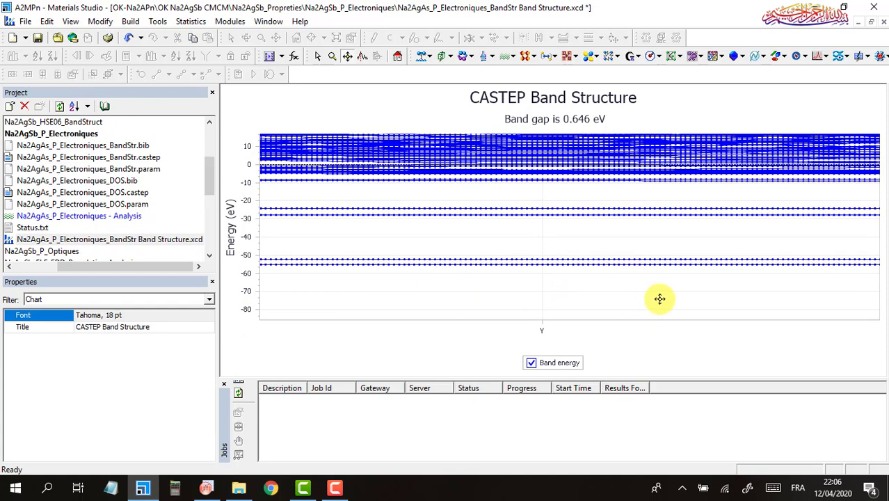
{"action": "left_click_drag", "start_coordinate": [660, 299], "coordinate": [659, 298]}
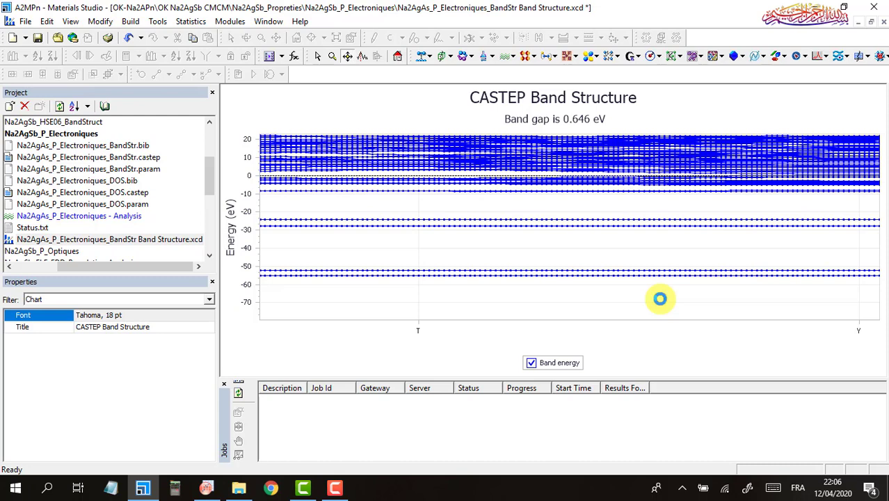
{"action": "left_click", "coordinate": [400, 295]}
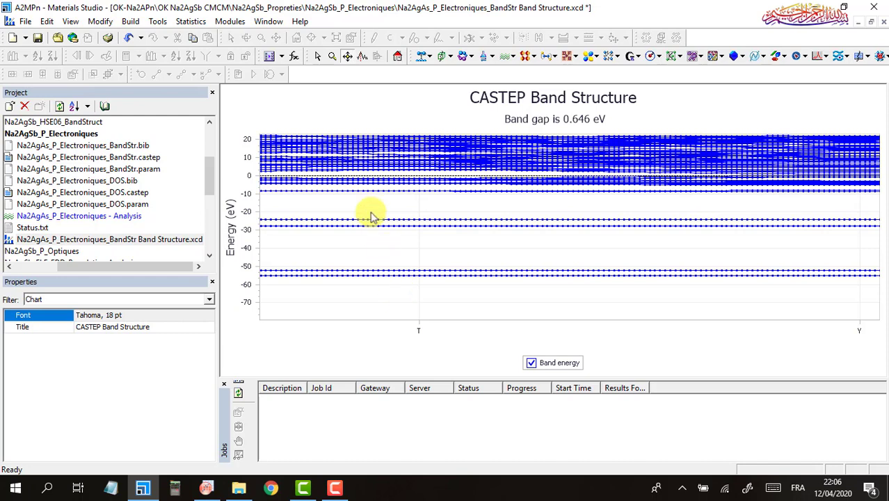
Show the chart's crosshair, read the coordinates of a band point at T, and return to the OriginPro graph.
{"action": "left_click", "coordinate": [318, 55]}
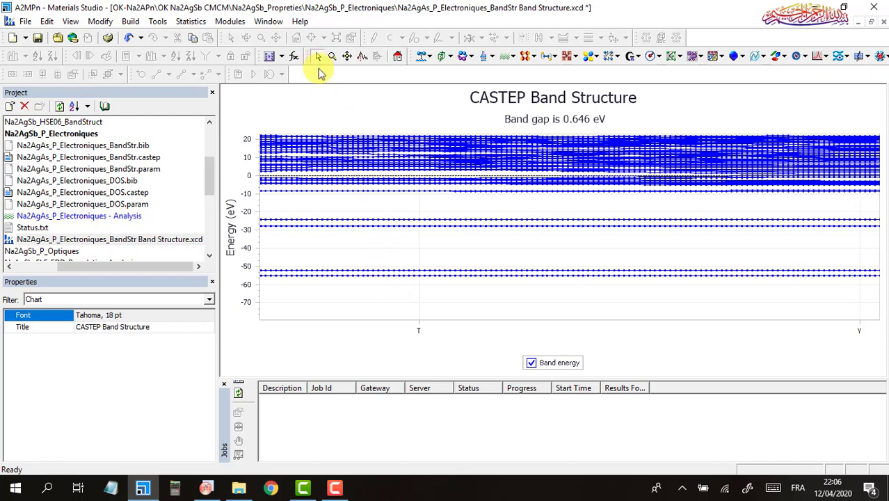
{"action": "right_click", "coordinate": [396, 304]}
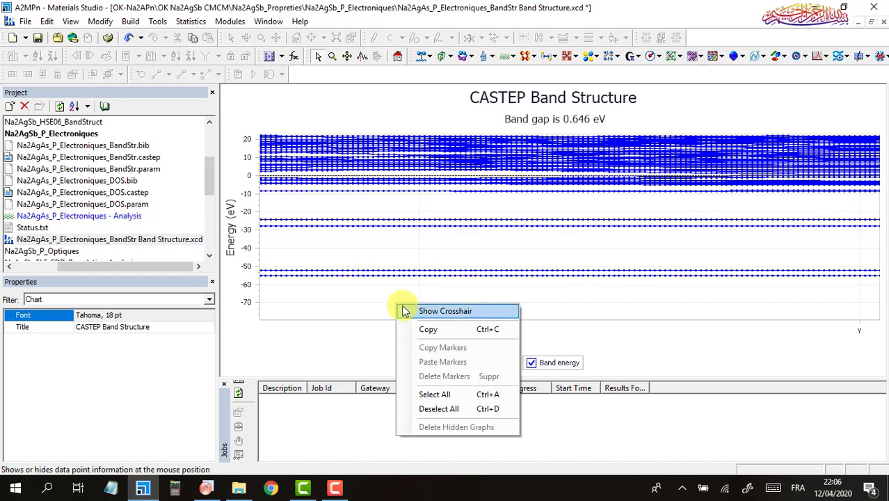
{"action": "left_click", "coordinate": [425, 311]}
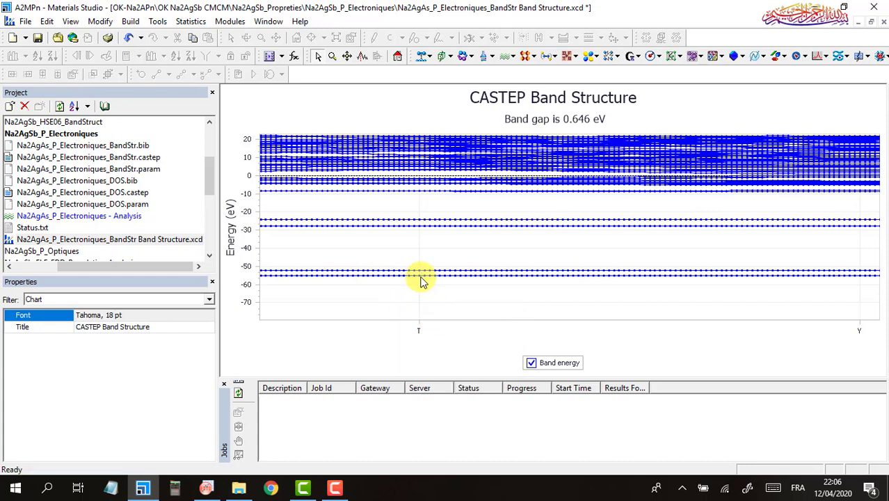
{"action": "left_click", "coordinate": [420, 276]}
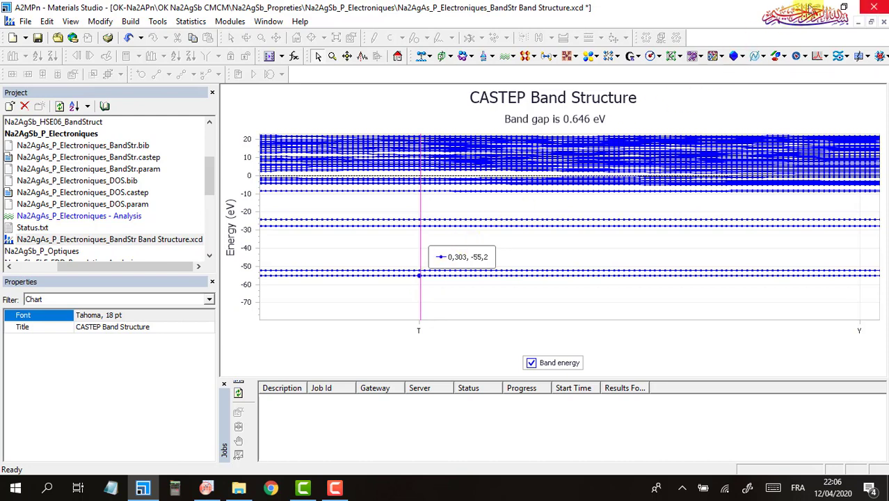
{"action": "left_click", "coordinate": [813, 7]}
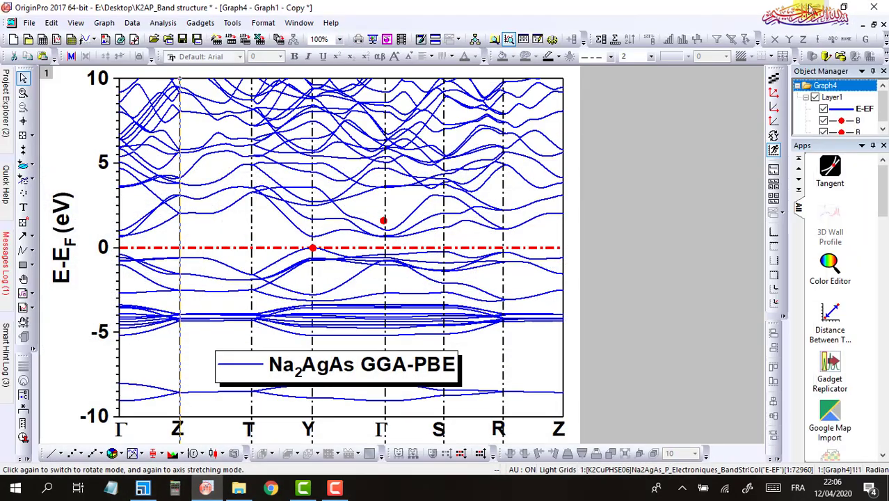
Set both the begin and end X positions of the dashed vertical line at T to 0,303.
{"action": "left_click", "coordinate": [251, 410]}
{"action": "left_click", "coordinate": [252, 410]}
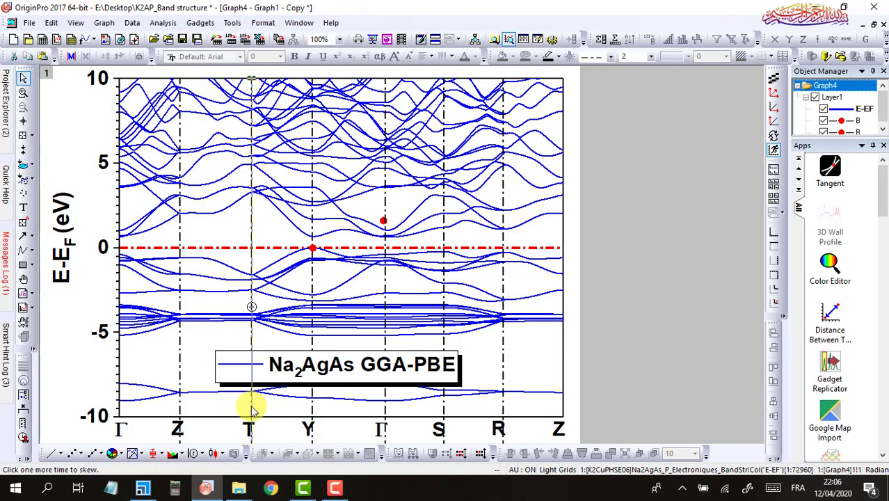
{"action": "double_click", "coordinate": [251, 410]}
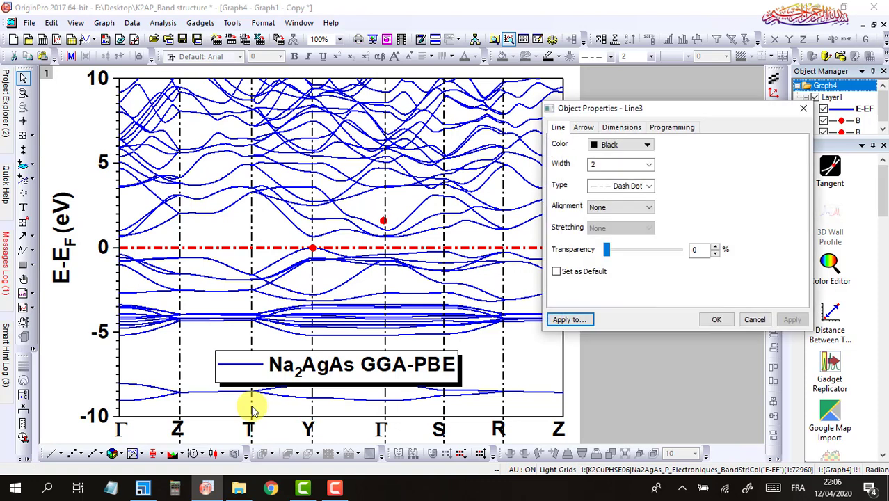
{"action": "left_click", "coordinate": [616, 128]}
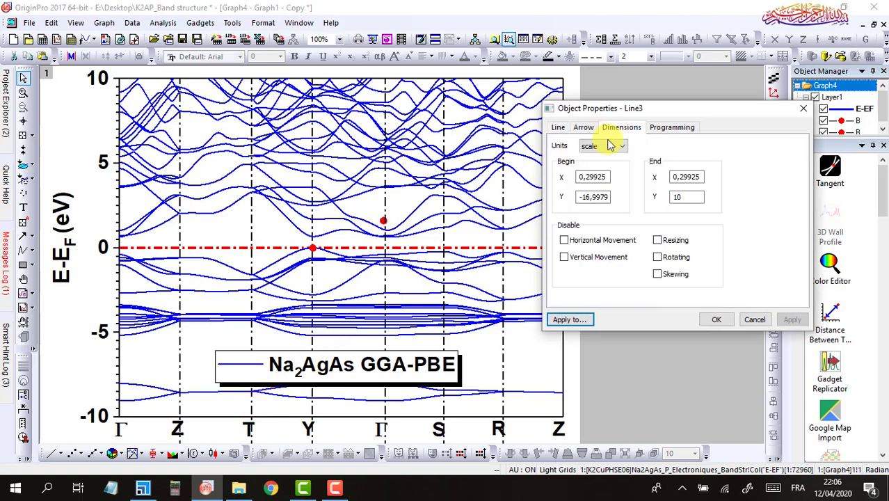
{"action": "left_click", "coordinate": [587, 179]}
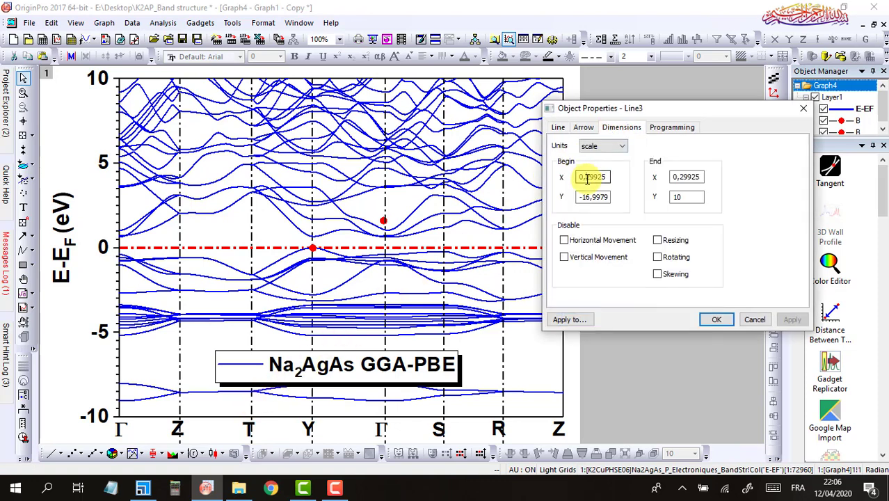
{"action": "left_click_drag", "start_coordinate": [588, 178], "coordinate": [621, 178]}
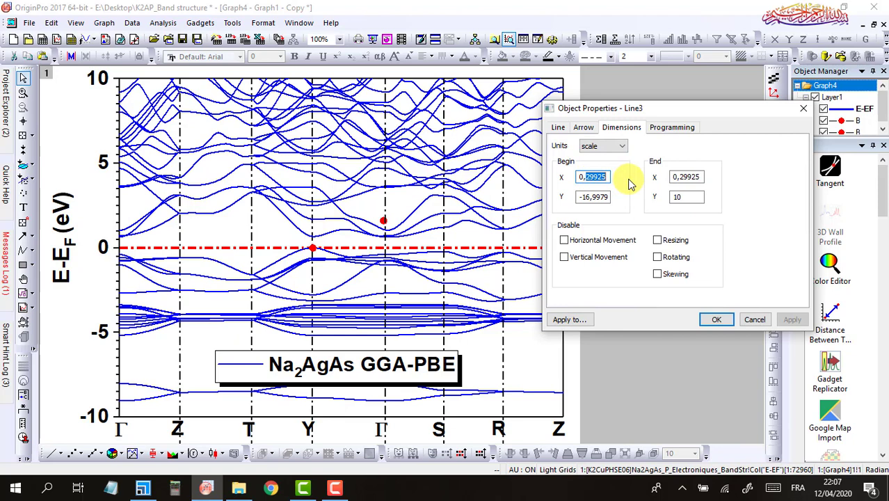
{"action": "type", "text": "30"}
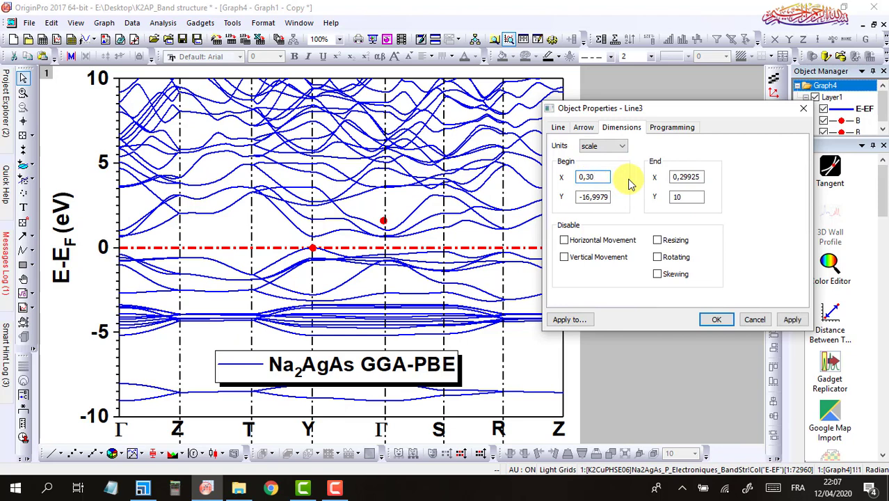
{"action": "type", "text": "3"}
{"action": "double_click", "coordinate": [685, 178]}
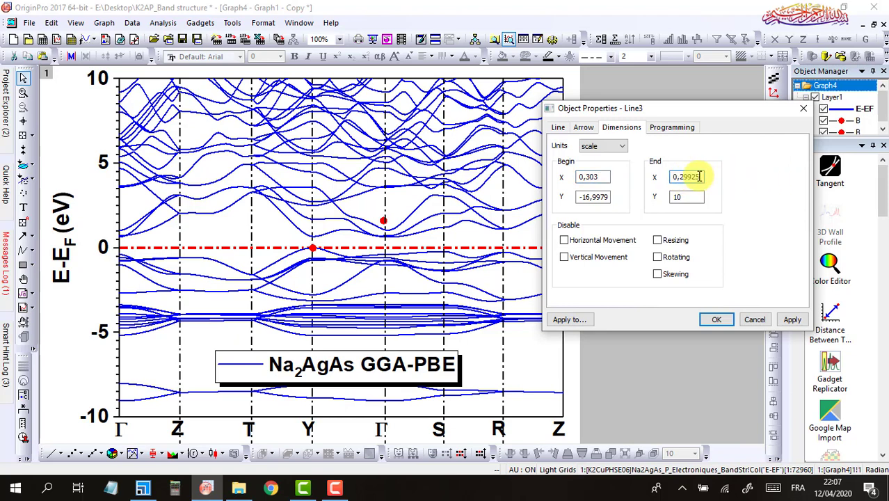
{"action": "left_click_drag", "start_coordinate": [701, 177], "coordinate": [681, 177]}
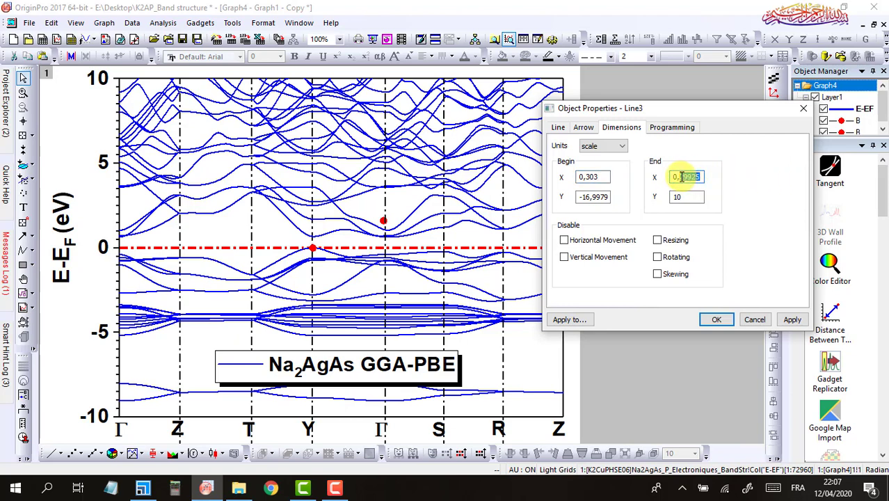
{"action": "type", "text": "303"}
Set the T line's begin Y position to -10, apply the dimensions, and align the T label under the line.
{"action": "left_click_drag", "start_coordinate": [582, 196], "coordinate": [635, 195]}
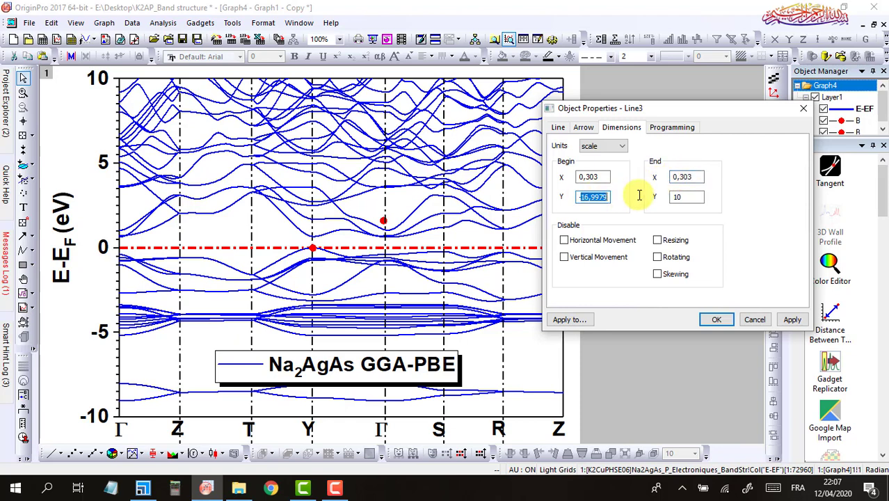
{"action": "type", "text": "-10"}
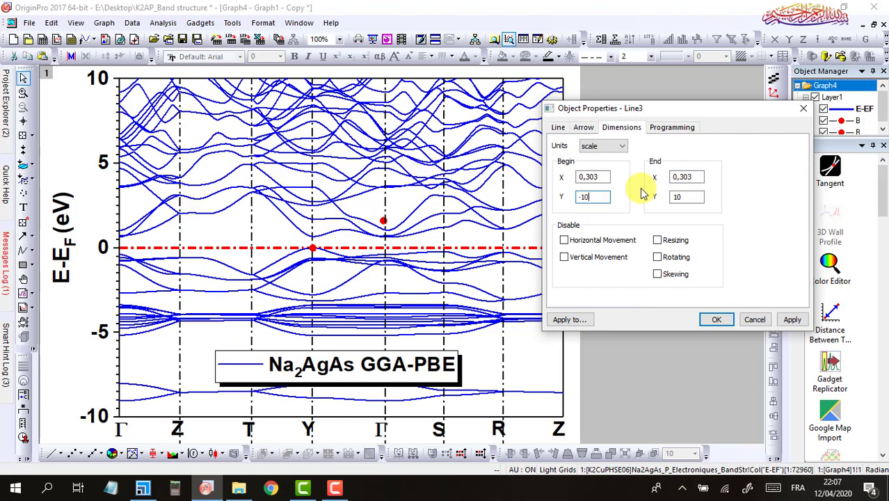
{"action": "left_click_drag", "start_coordinate": [678, 197], "coordinate": [684, 229]}
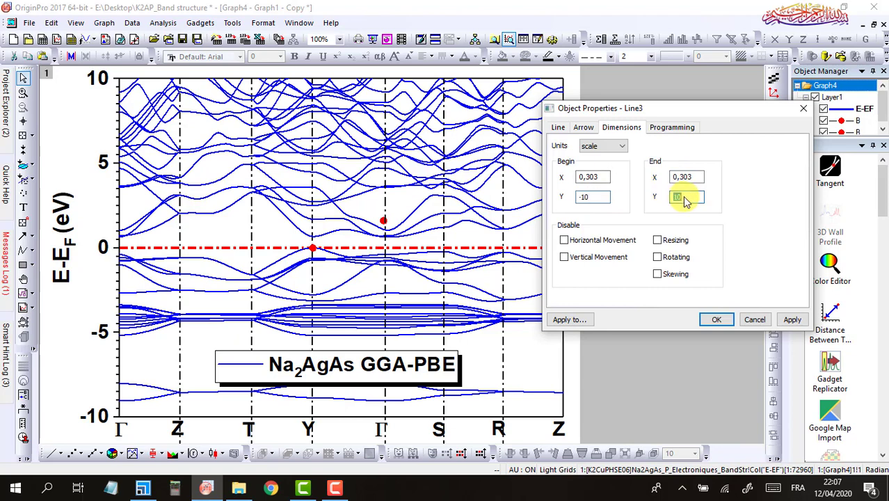
{"action": "left_click", "coordinate": [790, 319]}
{"action": "left_click", "coordinate": [717, 322]}
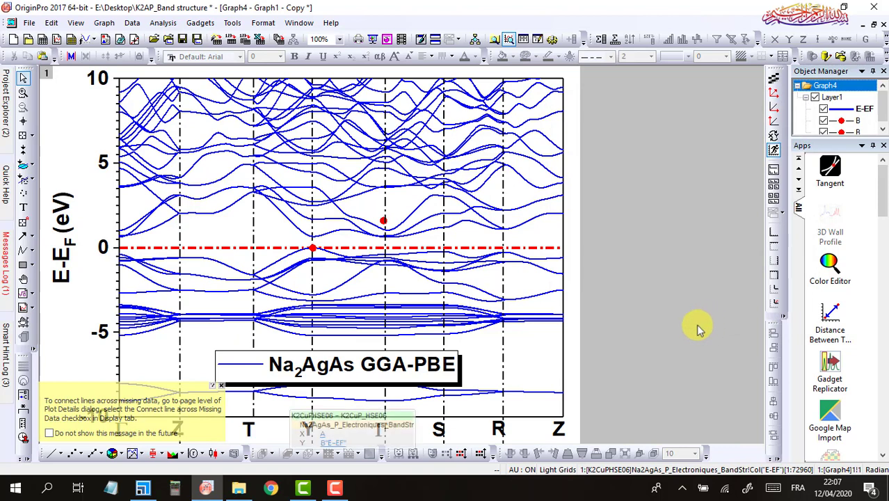
{"action": "left_click", "coordinate": [250, 430]}
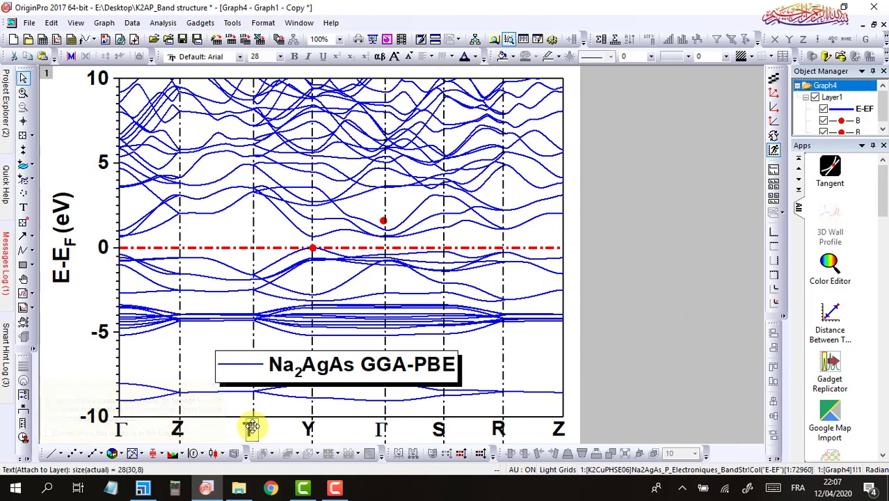
{"action": "left_click", "coordinate": [610, 353]}
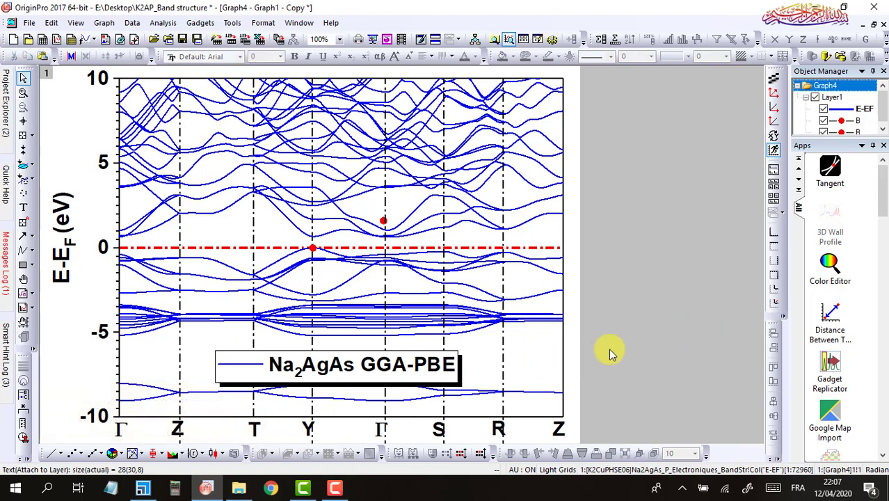